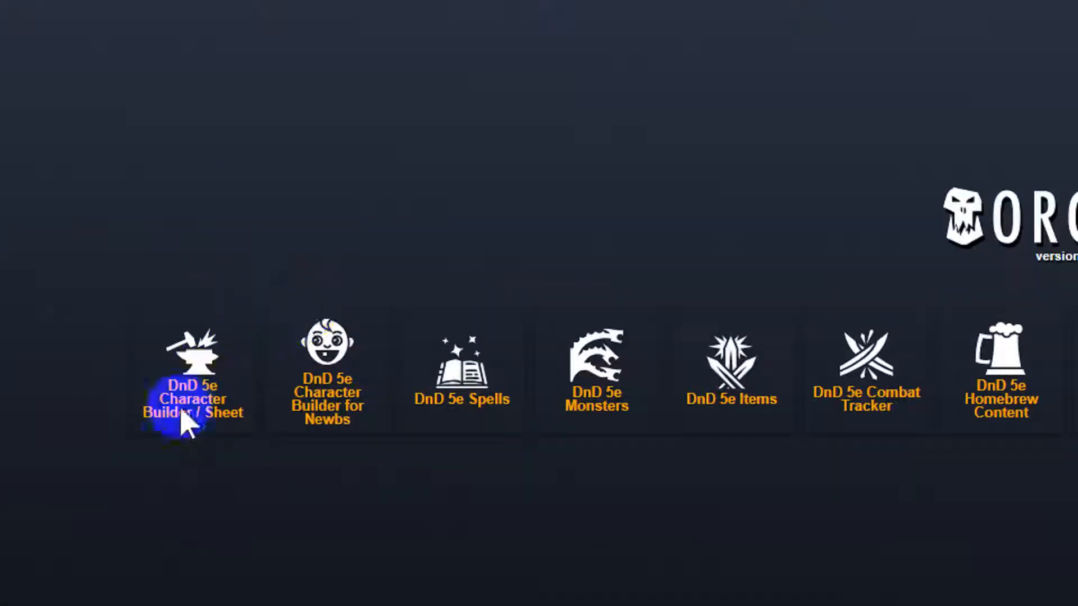
# Open the DnD 5e Character Builder / Sheet and look over the race and background options it offers.
pyautogui.click(209, 362)
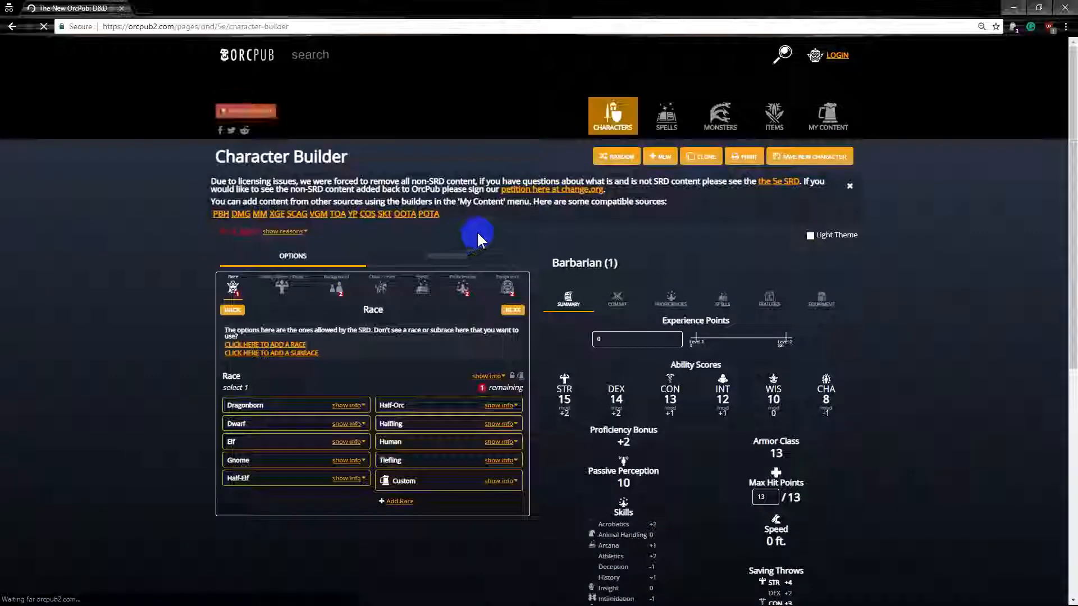
pyautogui.scroll(-1, 477, 231)
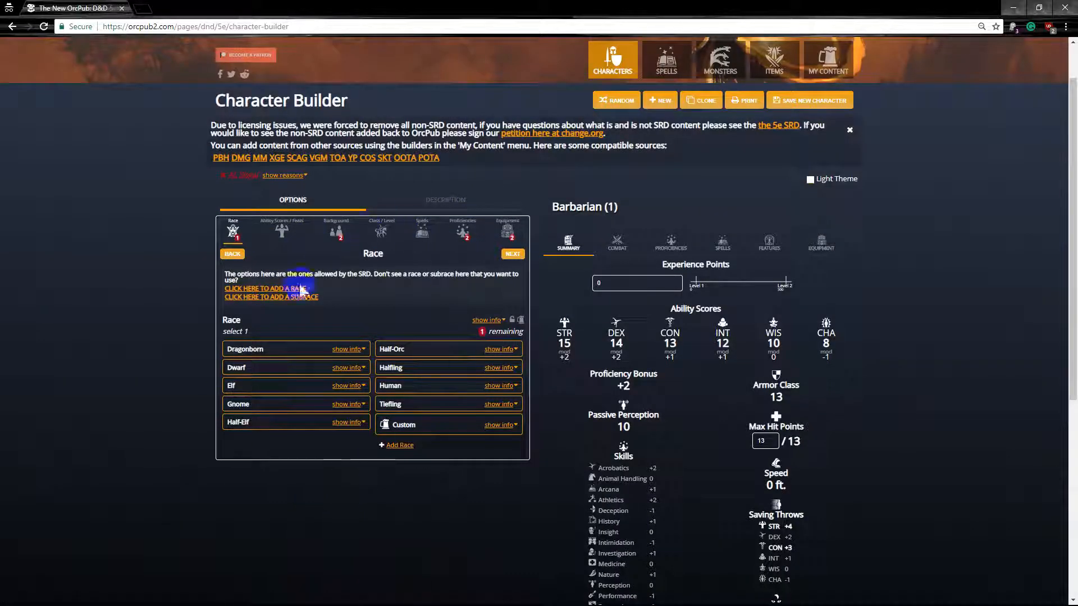
pyautogui.click(336, 232)
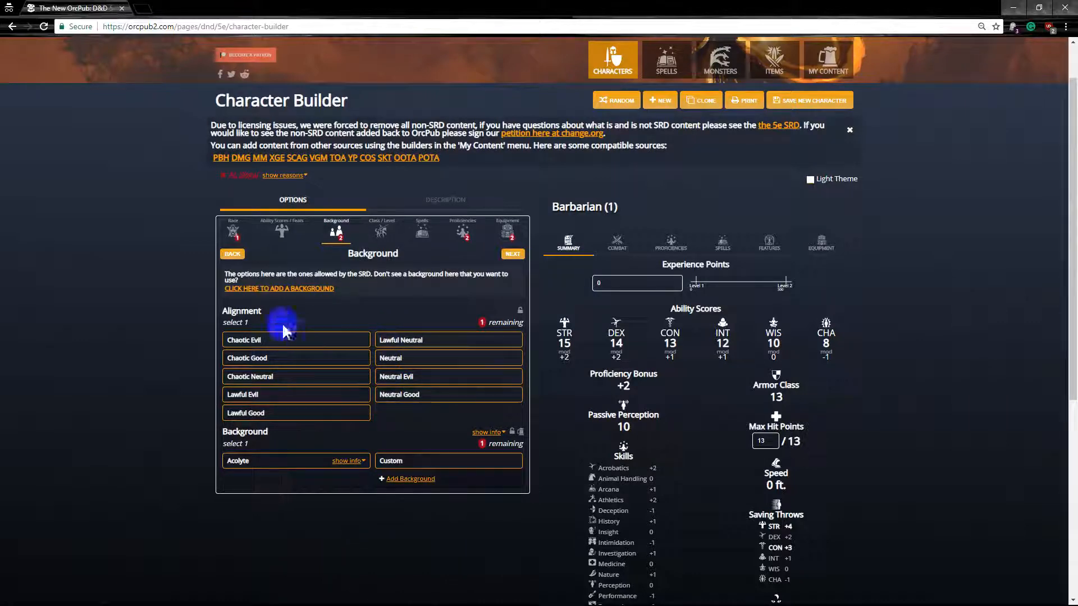
pyautogui.click(233, 231)
# Go to the My Content page, where option sources can be imported.
pyautogui.scroll(1, 362, 308)
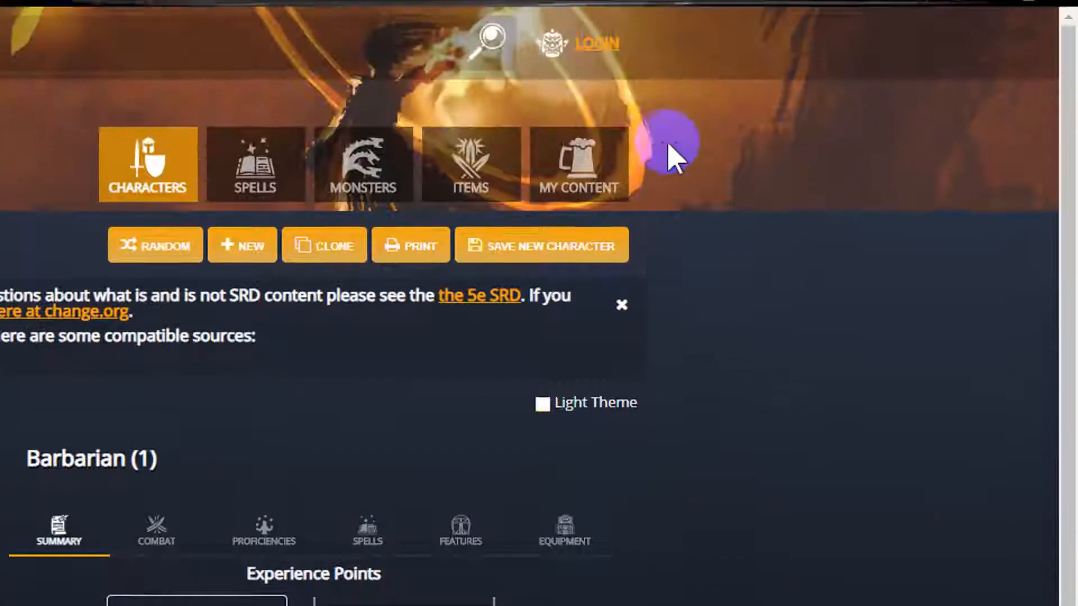
pyautogui.click(581, 179)
pyautogui.click(595, 222)
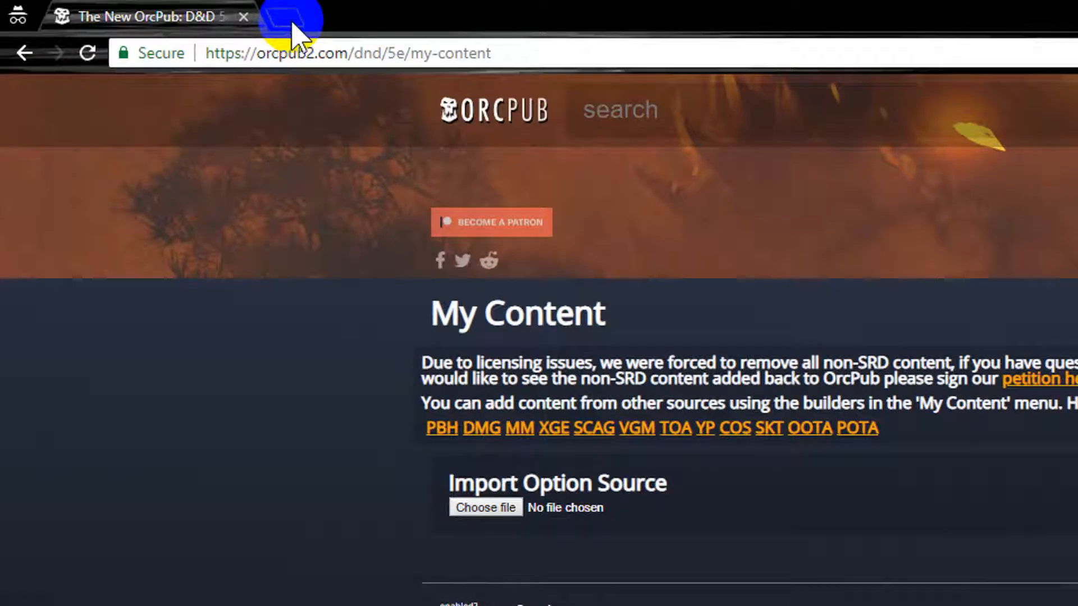
# Open the OrcPub checklist spreadsheet in a new browser tab at tinyurl.com/orcpubsheet.
pyautogui.click(145, 8)
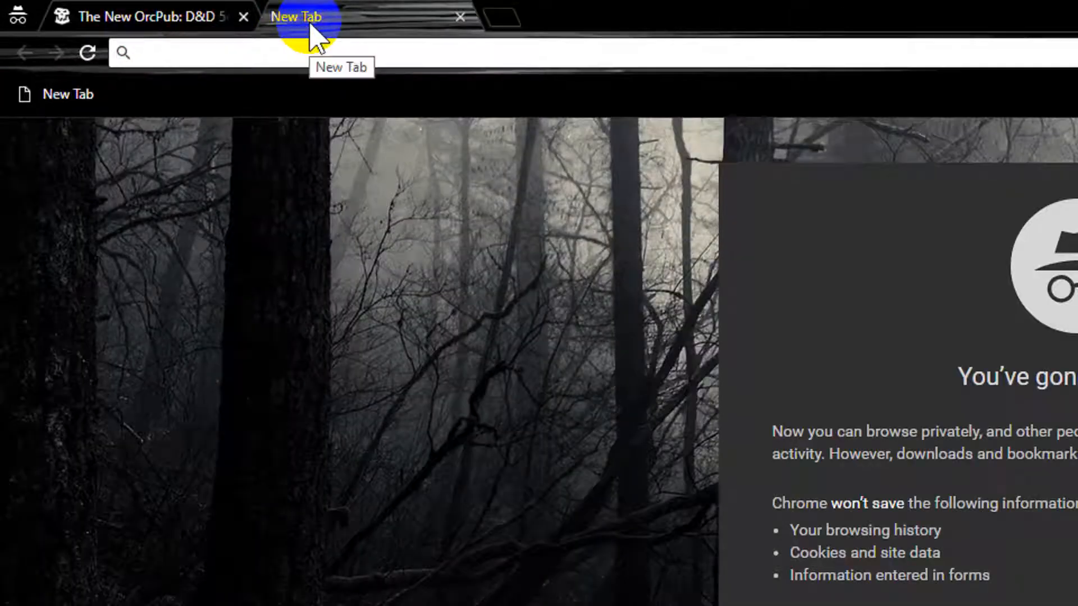
pyautogui.write('tinyurl.com')
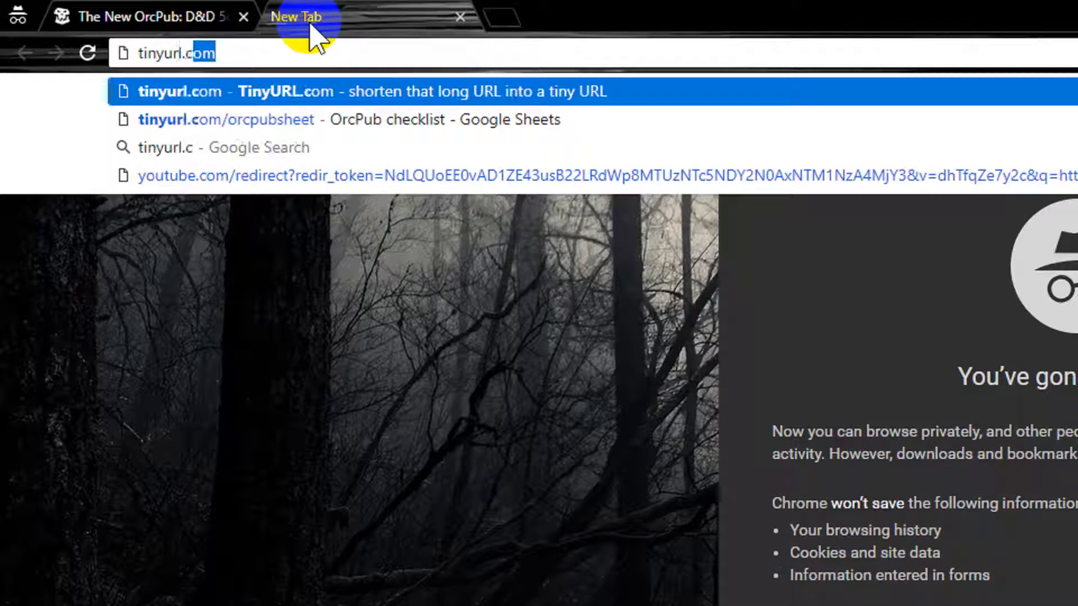
pyautogui.write('/orcpub')
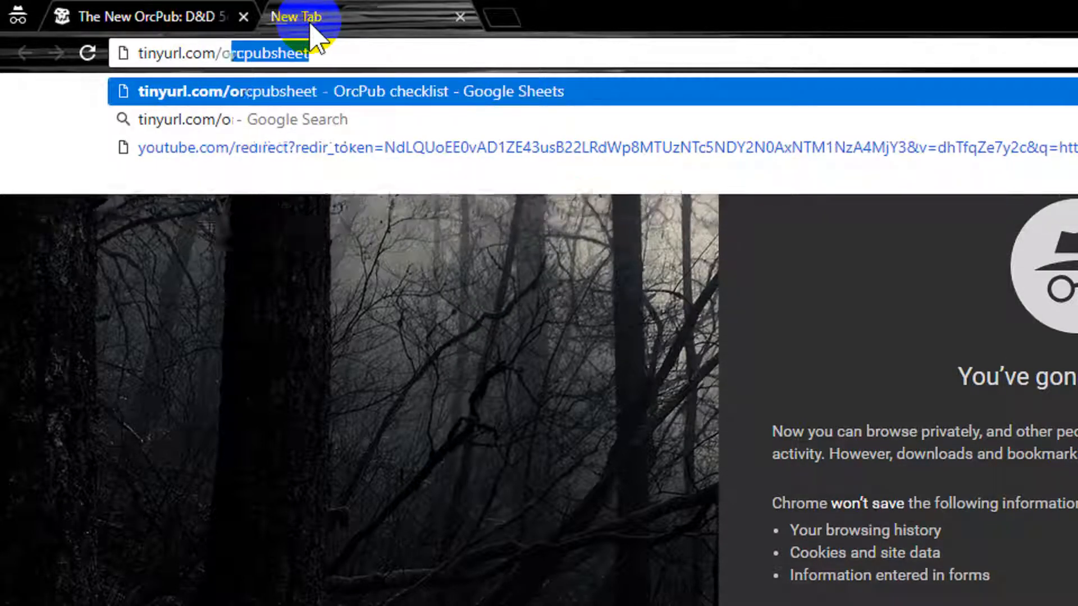
pyautogui.write('sheet')
pyautogui.press('Return')
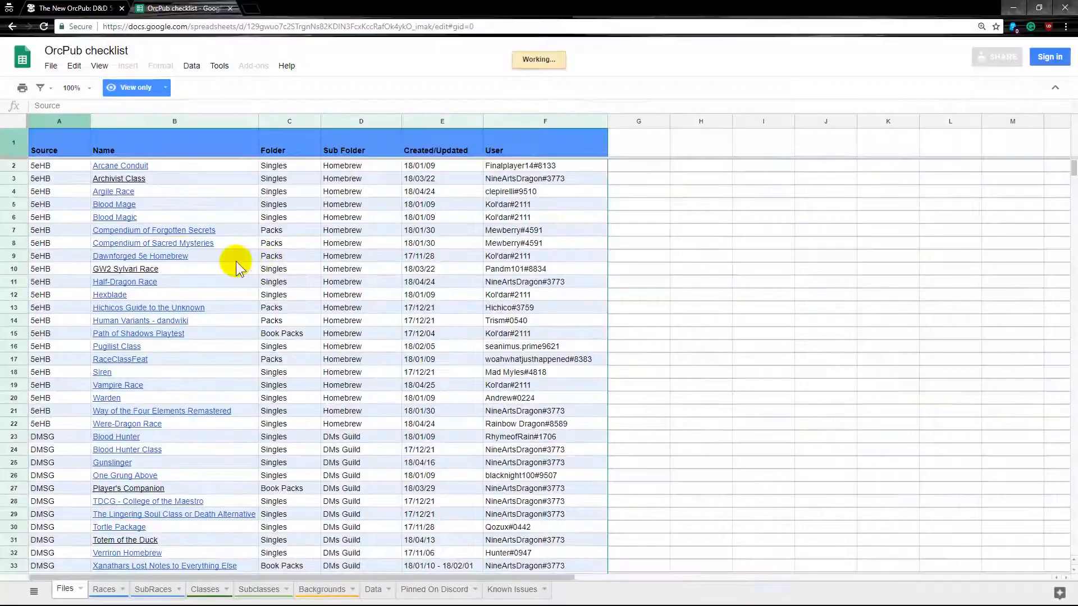
# Find the MegaPak entries in the checklist's Files sheet and select the MEGAPAK - Core 6 WotC Books link.
pyautogui.scroll(-4, 466, 215)
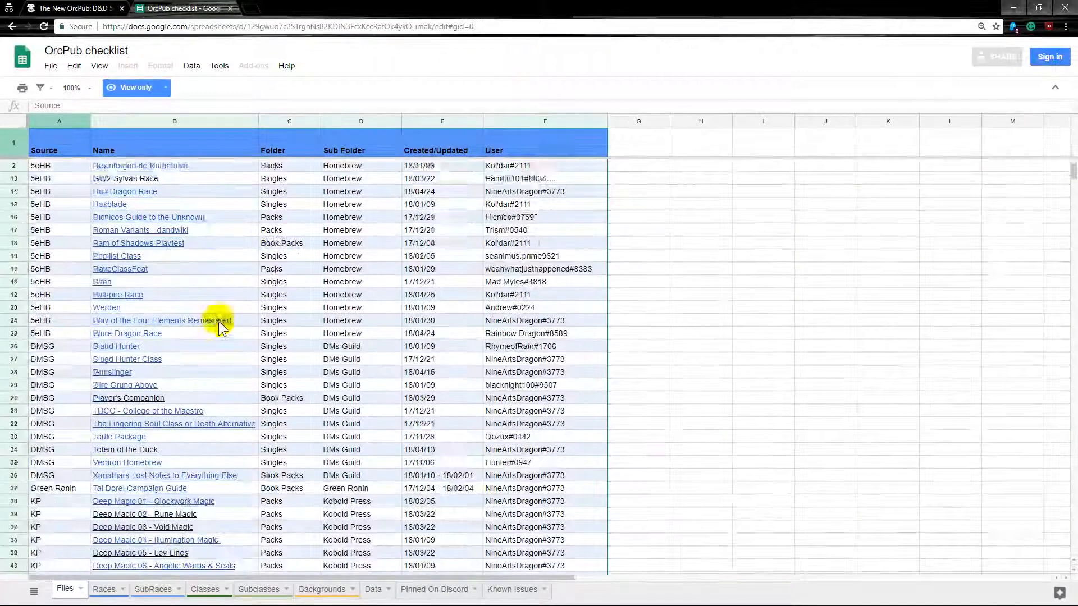
pyautogui.scroll(-6, 236, 341)
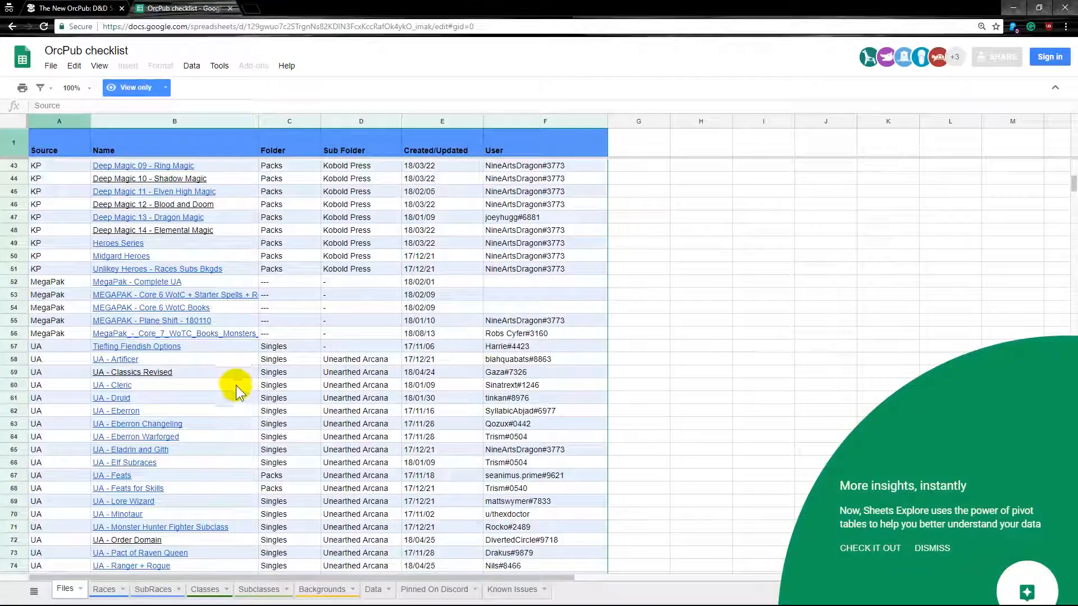
pyautogui.click(174, 293)
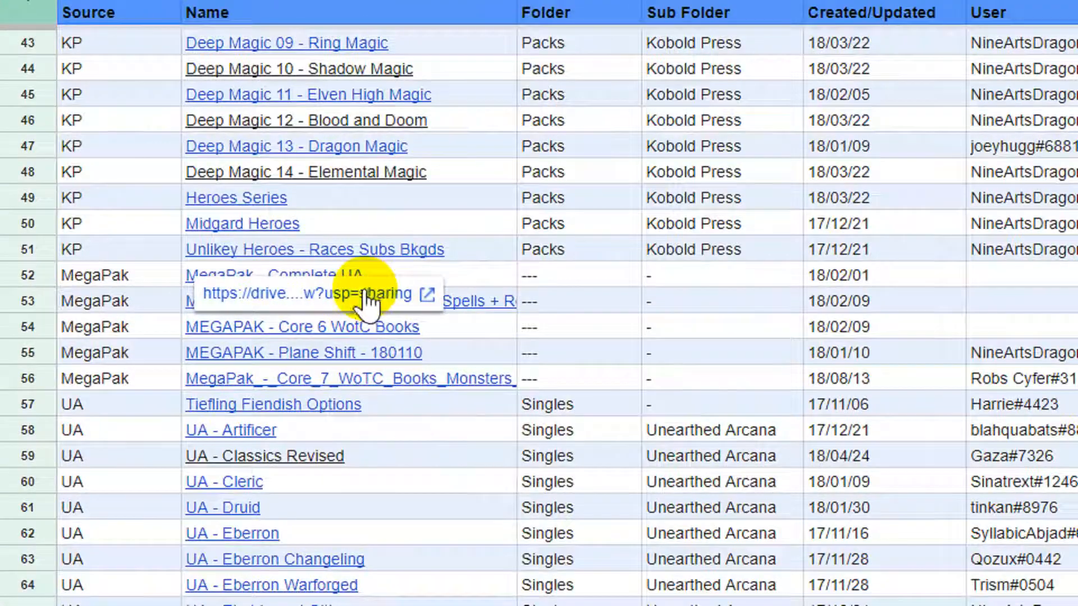
pyautogui.click(472, 332)
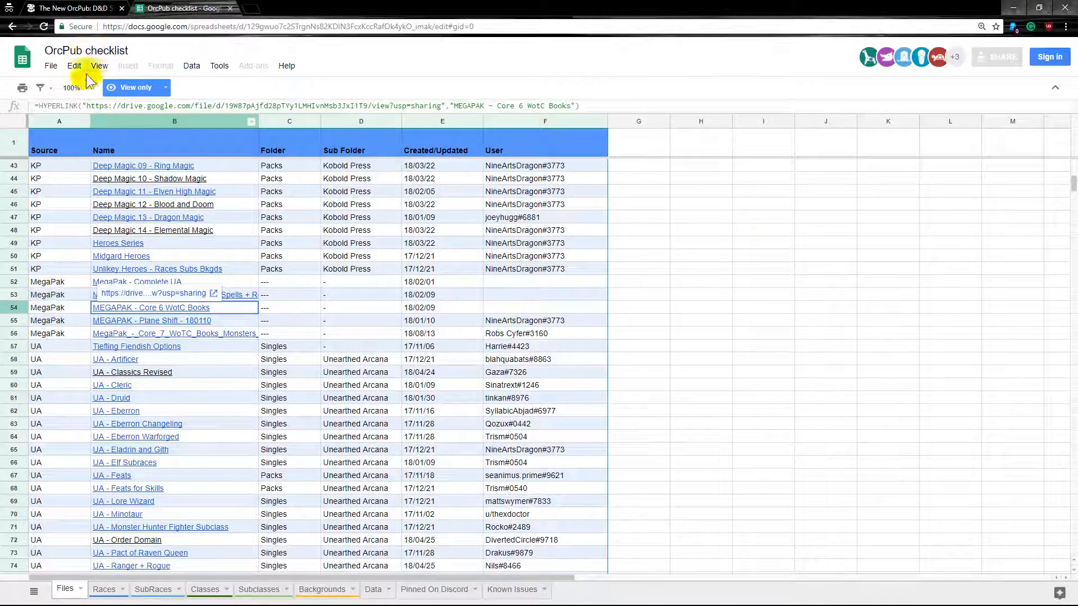
# Return to OrcPub's My Content page and import "MEGAPAK - Core 6 WotC + Starter Spells + Revised Rangers.orcbrew" from Downloads as an option source.
pyautogui.click(72, 8)
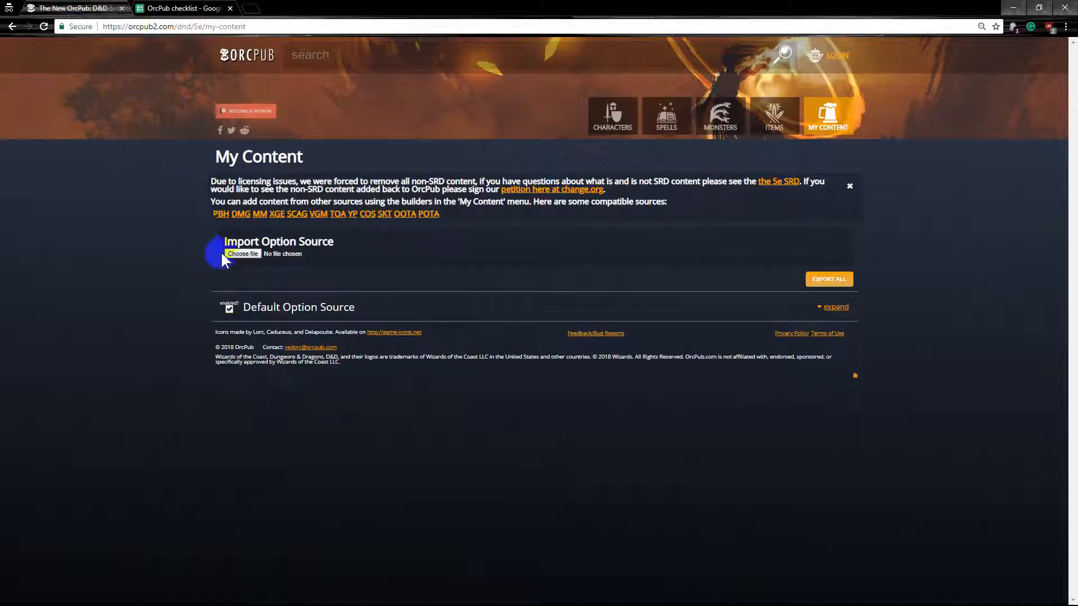
pyautogui.click(242, 254)
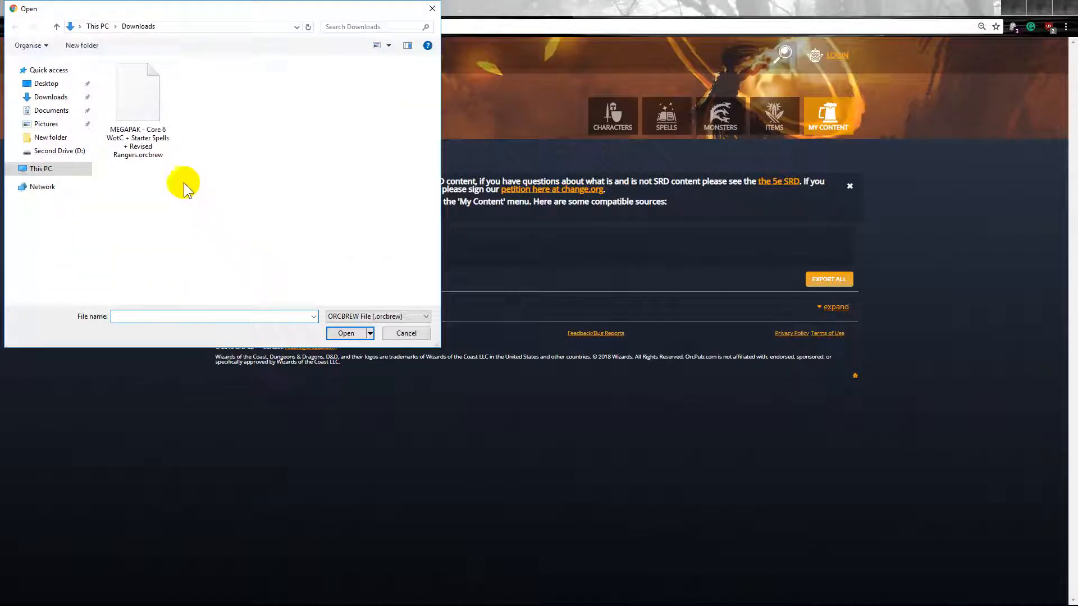
pyautogui.click(143, 116)
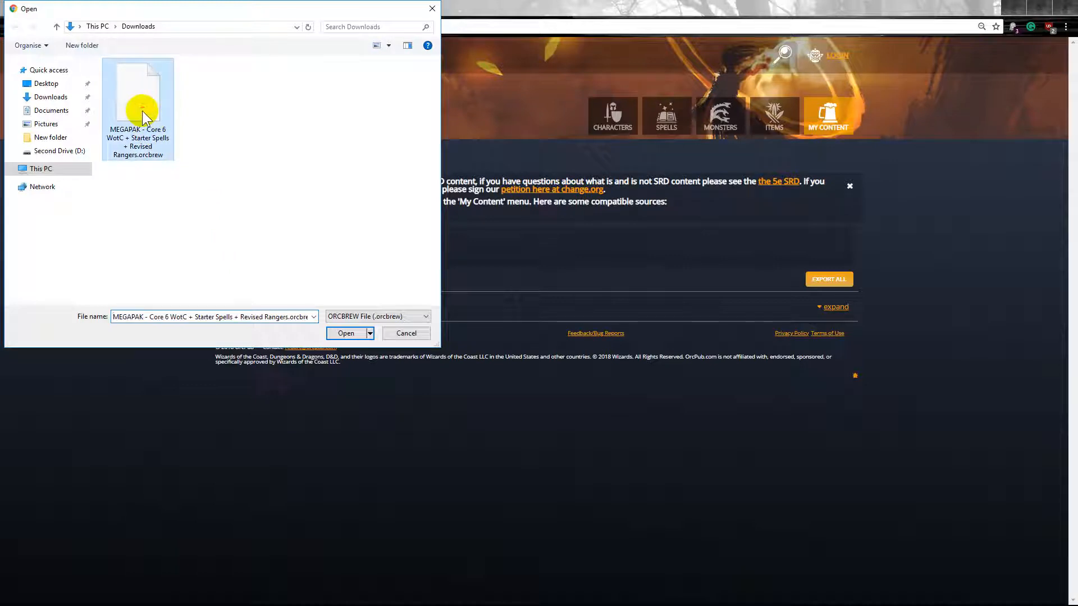
pyautogui.click(347, 334)
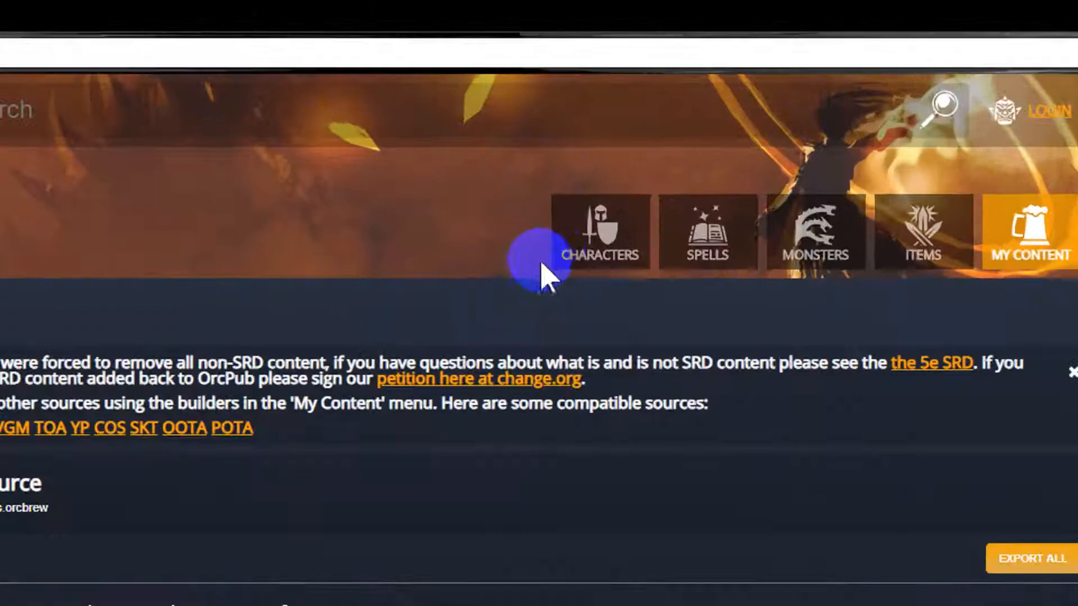
# Go back to the character builder and choose Human as the character's race.
pyautogui.moveTo(628, 126)
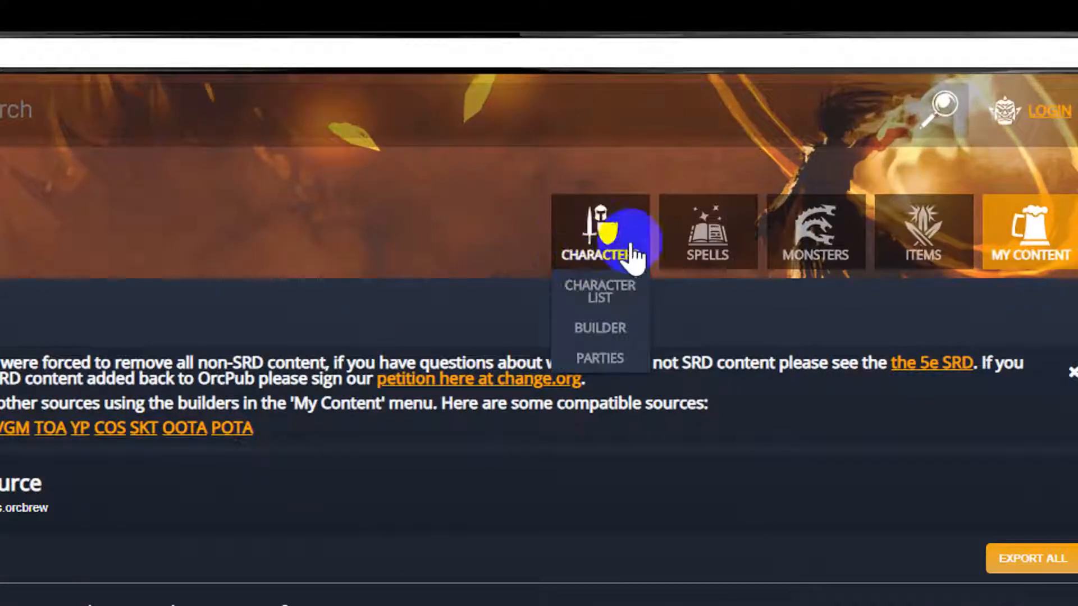
pyautogui.click(601, 330)
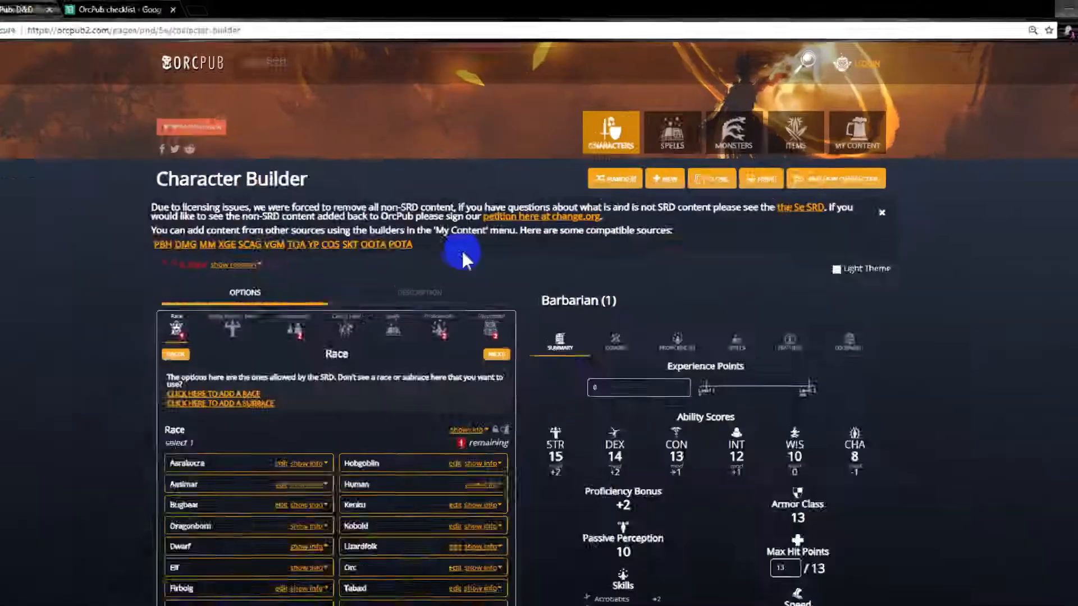
pyautogui.scroll(-2, 425, 230)
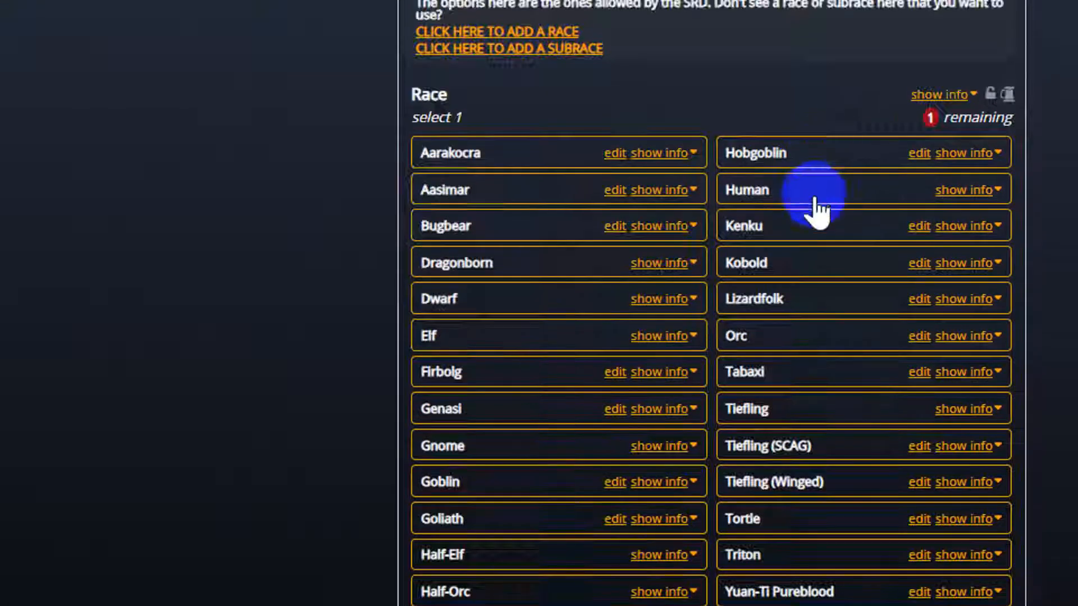
pyautogui.click(815, 200)
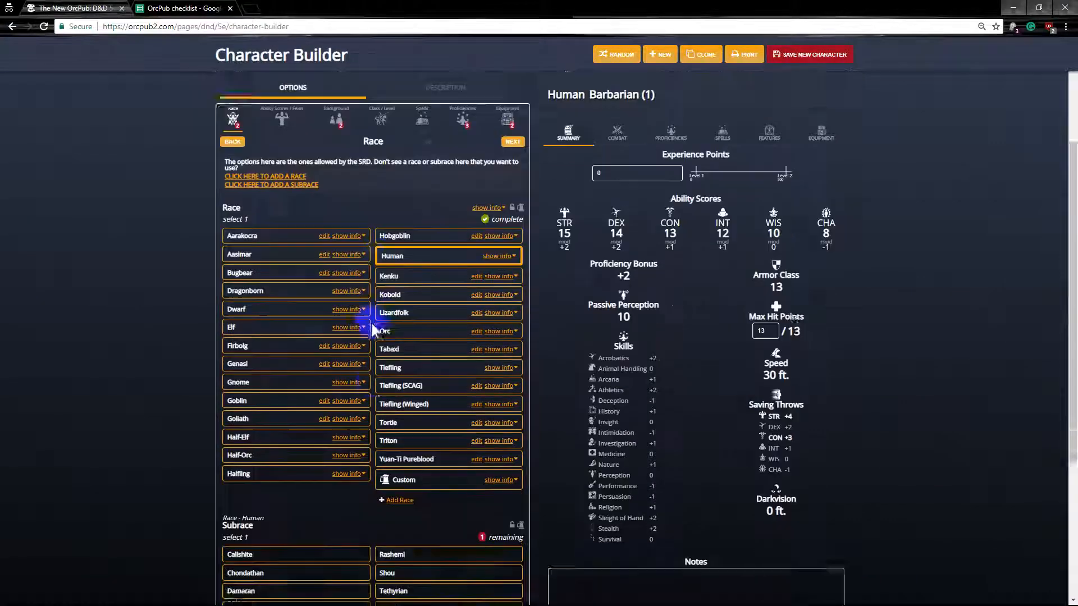
# Set the character's subrace to Illuskan and the human variant to Standard Human.
pyautogui.scroll(-3, 371, 329)
pyautogui.scroll(-1, 332, 366)
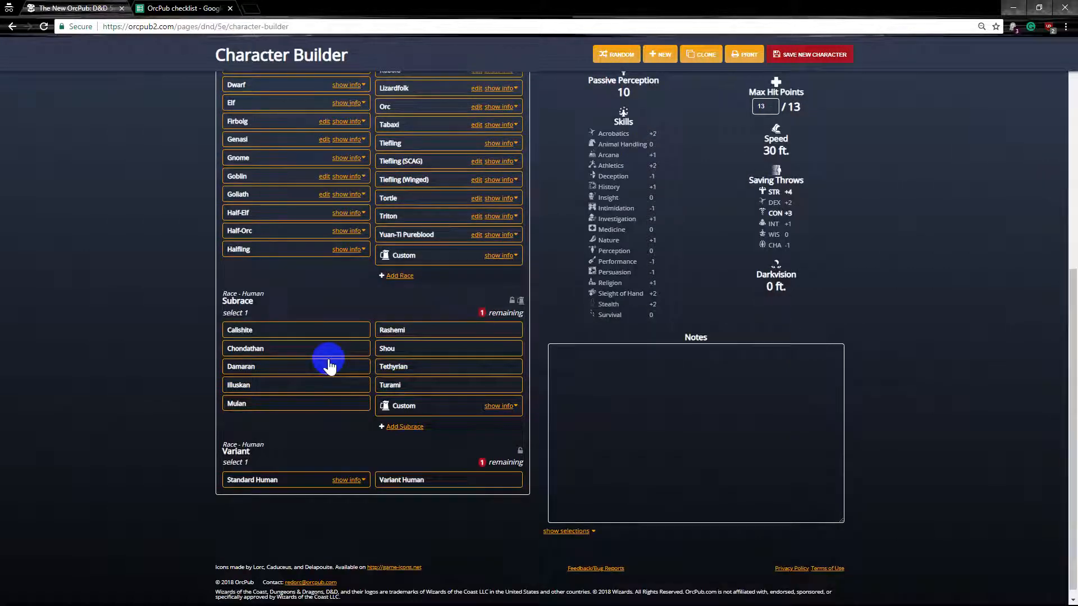
pyautogui.click(285, 393)
pyautogui.scroll(-1, 286, 437)
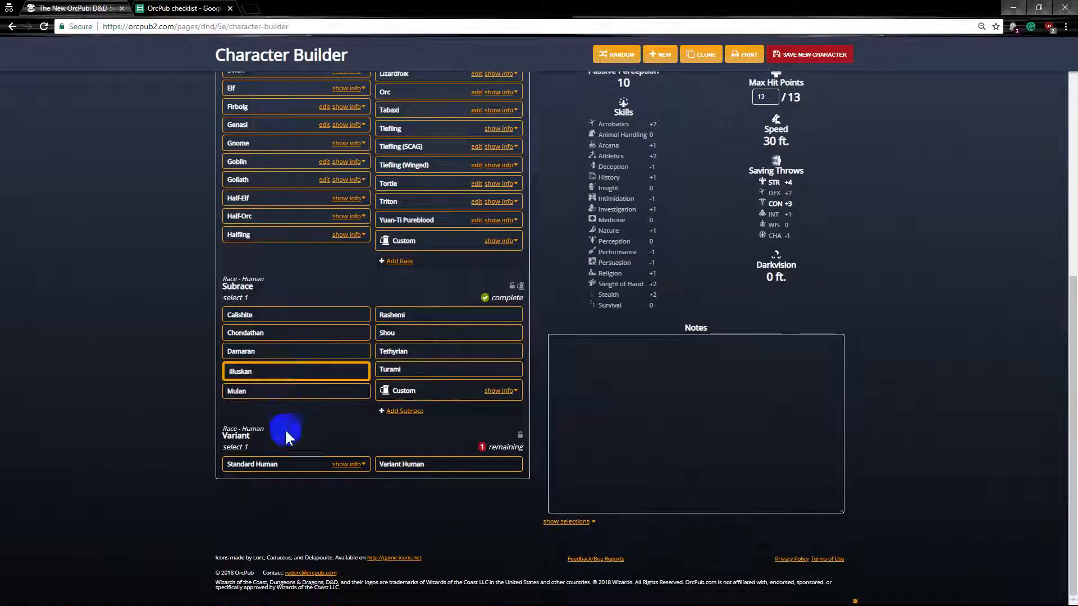
pyautogui.click(269, 469)
# Open the Ability Scores / Feats options and set the abilities variant to Point Buy.
pyautogui.scroll(5, 330, 412)
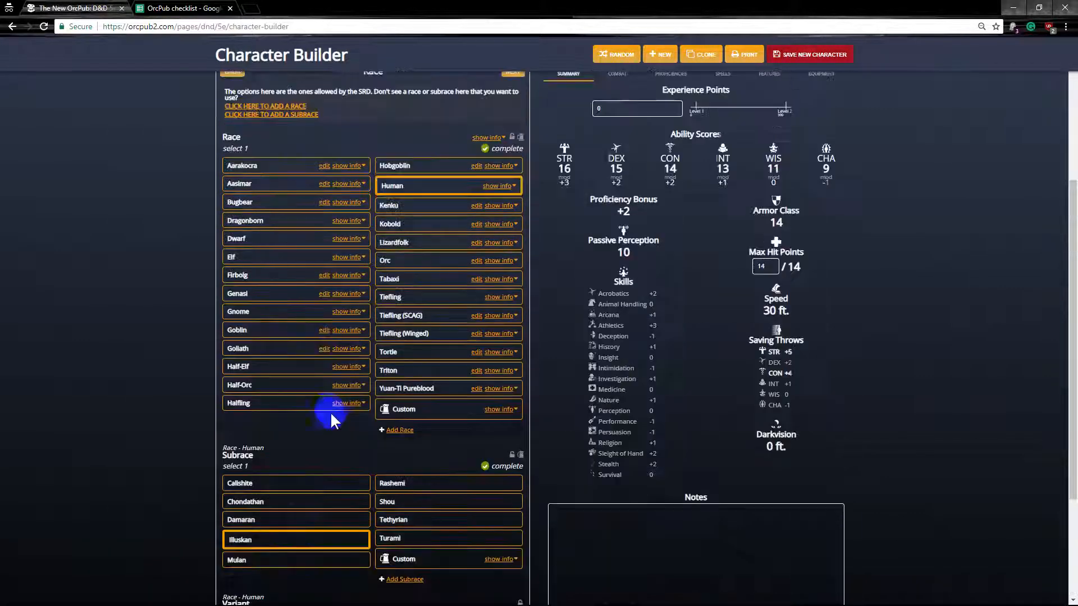
pyautogui.scroll(3, 330, 404)
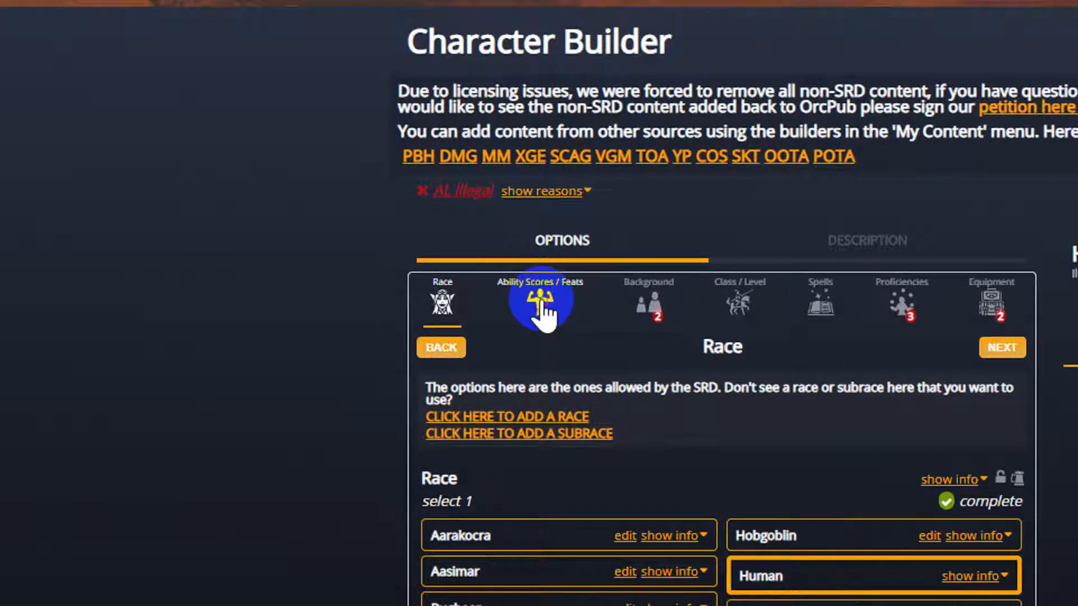
pyautogui.click(541, 305)
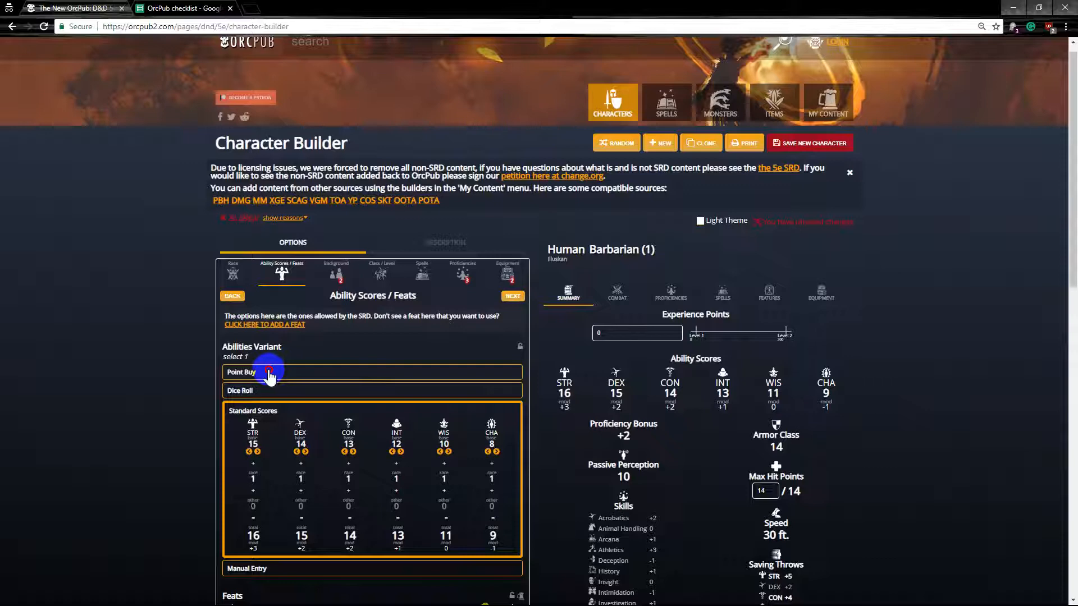
pyautogui.click(268, 372)
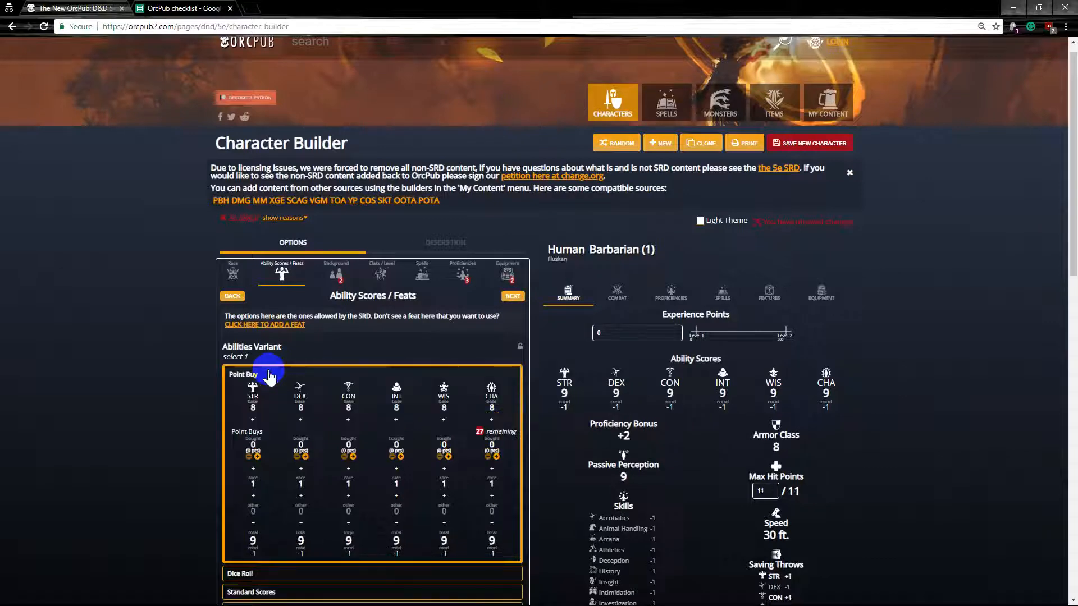
pyautogui.scroll(-2, 304, 359)
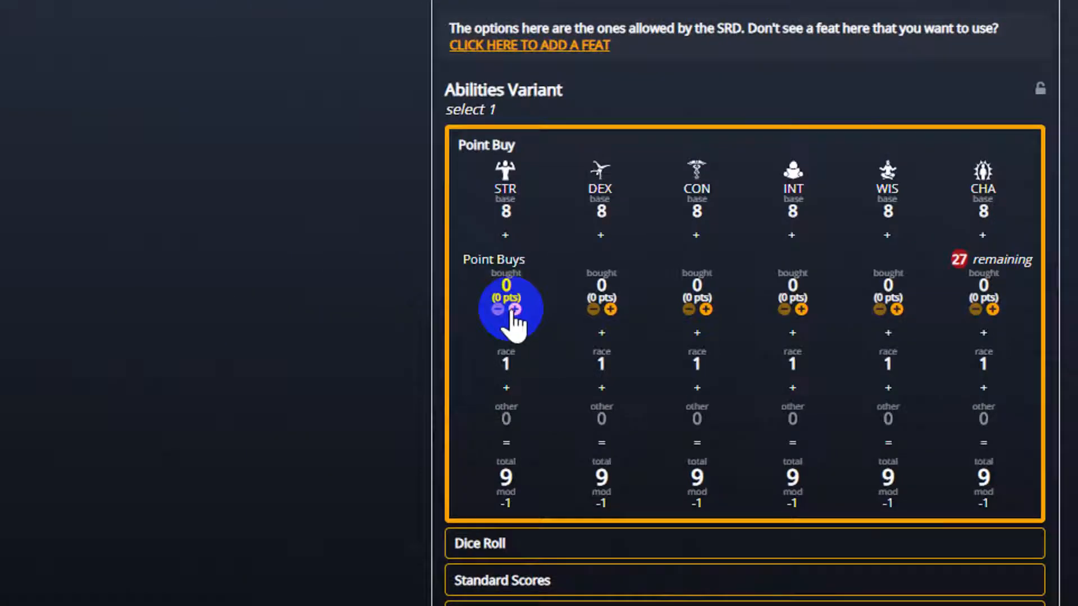
# Buy ability score increases of 5 for Strength, 6 for Dexterity, 5 for Constitution, 7 for Intelligence and 1 for Charisma.
pyautogui.doubleClick(257, 344)
pyautogui.doubleClick(611, 310)
pyautogui.click(610, 310)
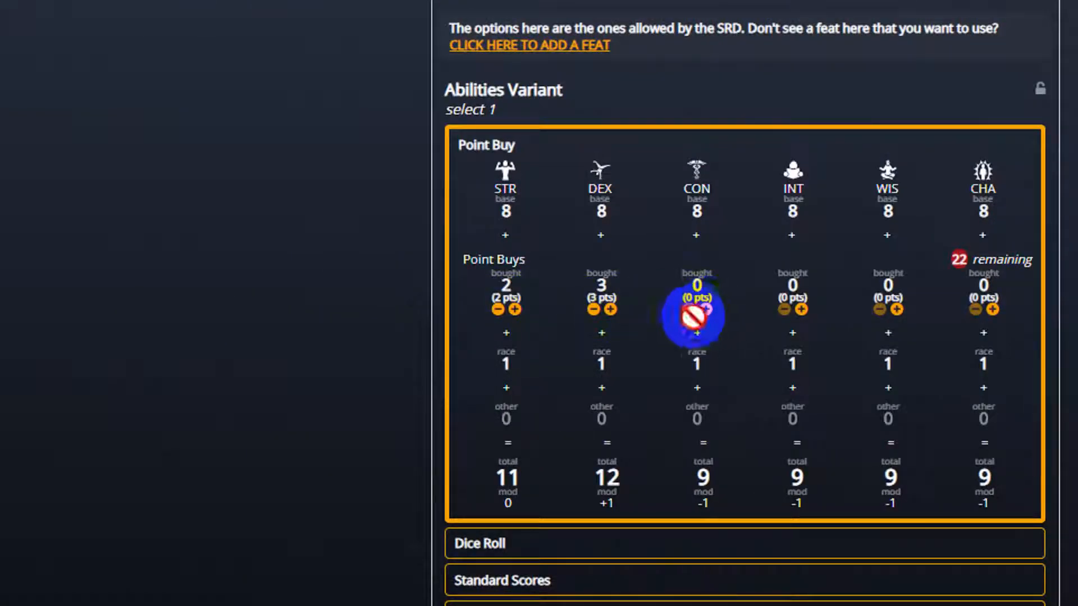
pyautogui.doubleClick(706, 309)
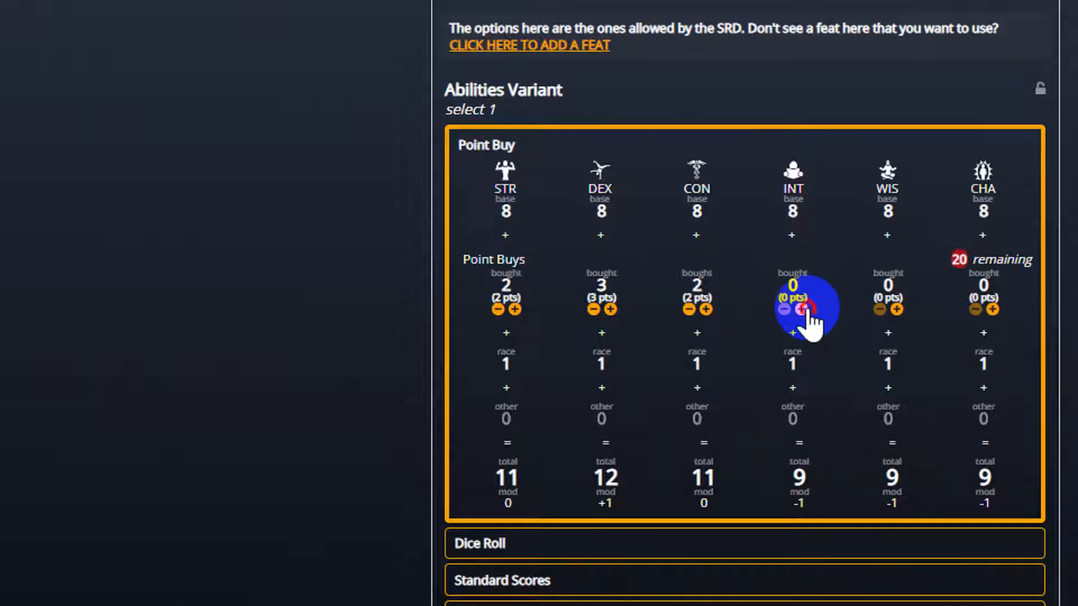
pyautogui.doubleClick(801, 309)
pyautogui.tripleClick(515, 309)
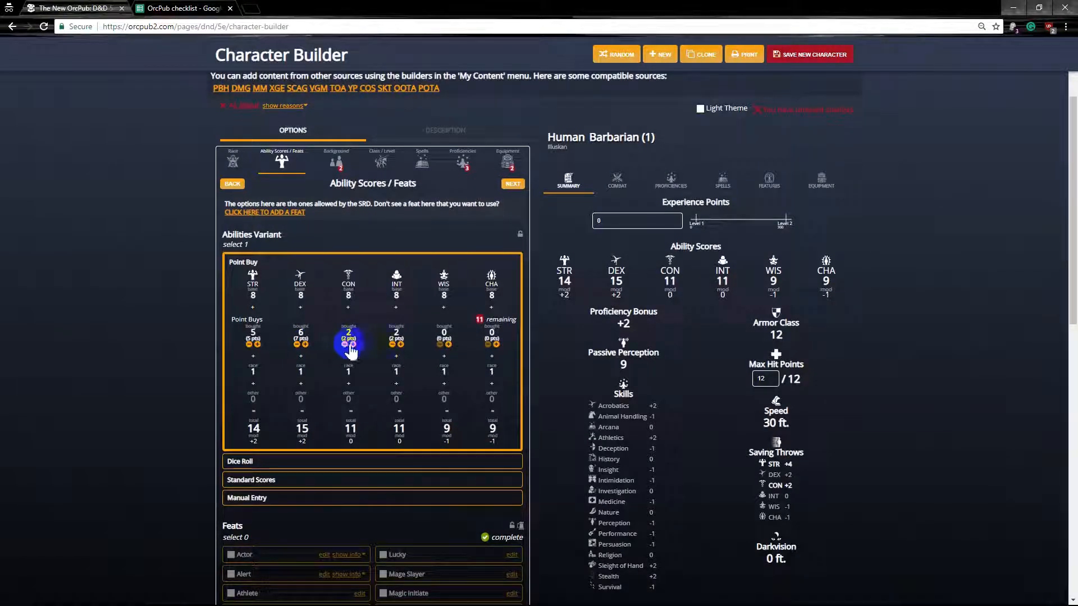
pyautogui.doubleClick(353, 344)
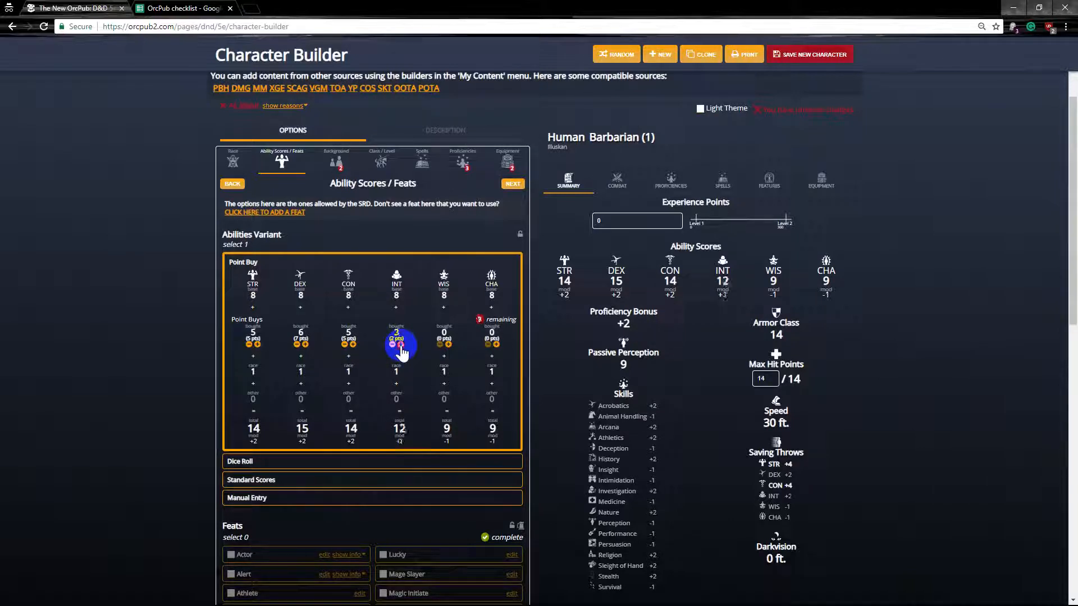
pyautogui.doubleClick(401, 344)
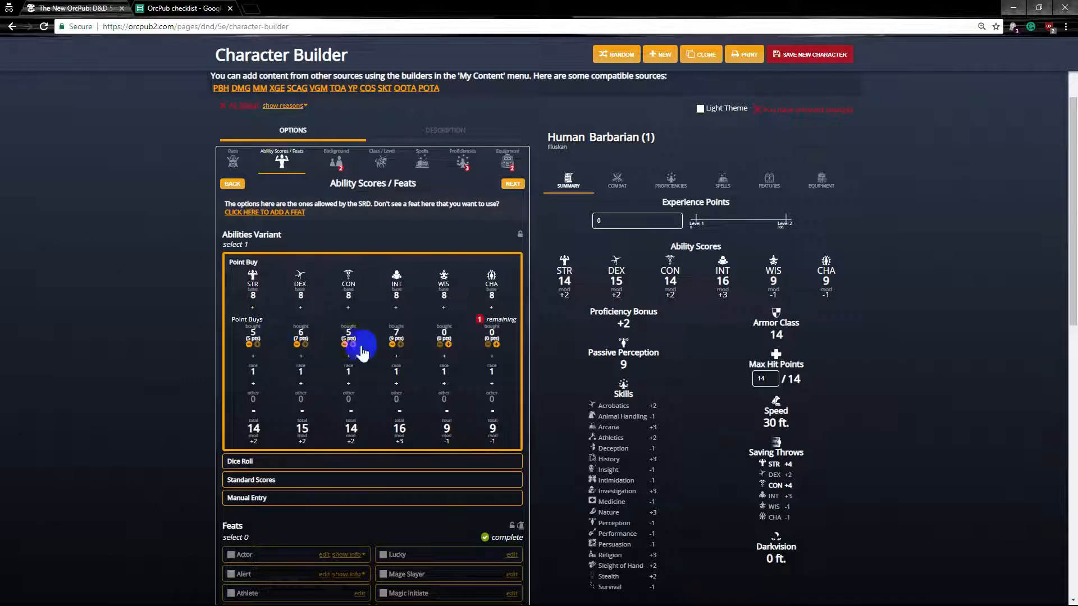
pyautogui.click(496, 344)
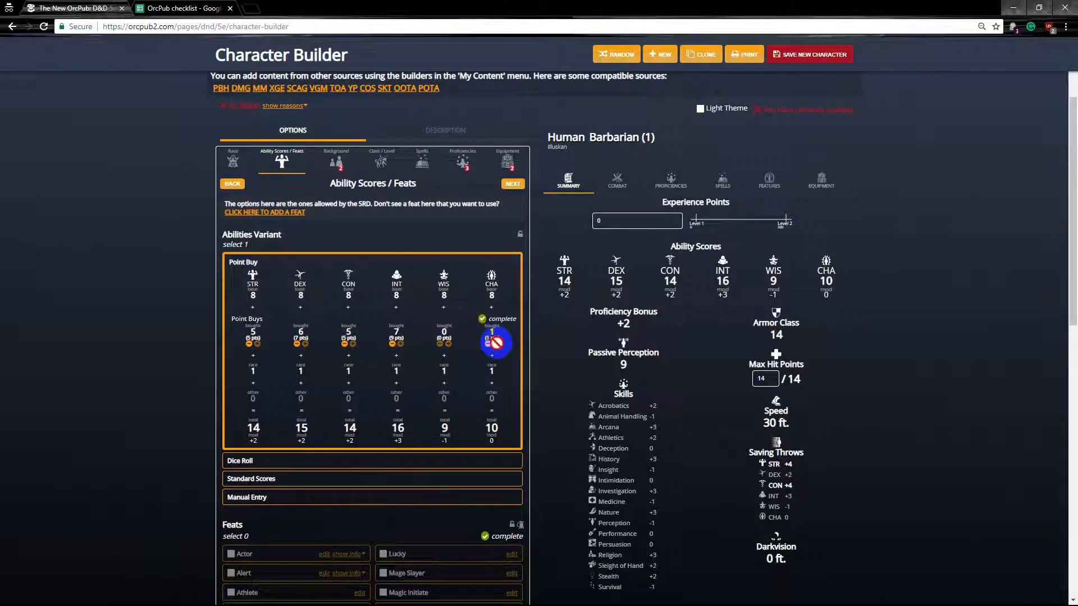
# Try the homebrew override for Feats by selecting Lucky and Mage Slayer, and revert both the feats and the override.
pyautogui.scroll(-3, 397, 348)
pyautogui.scroll(-2, 397, 346)
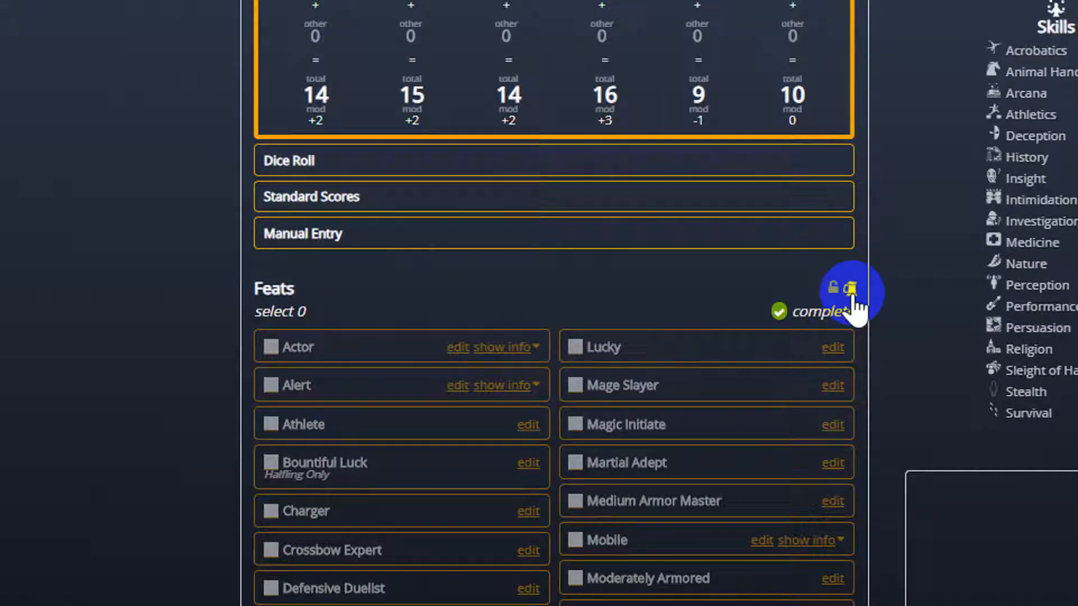
pyautogui.click(851, 291)
pyautogui.click(652, 362)
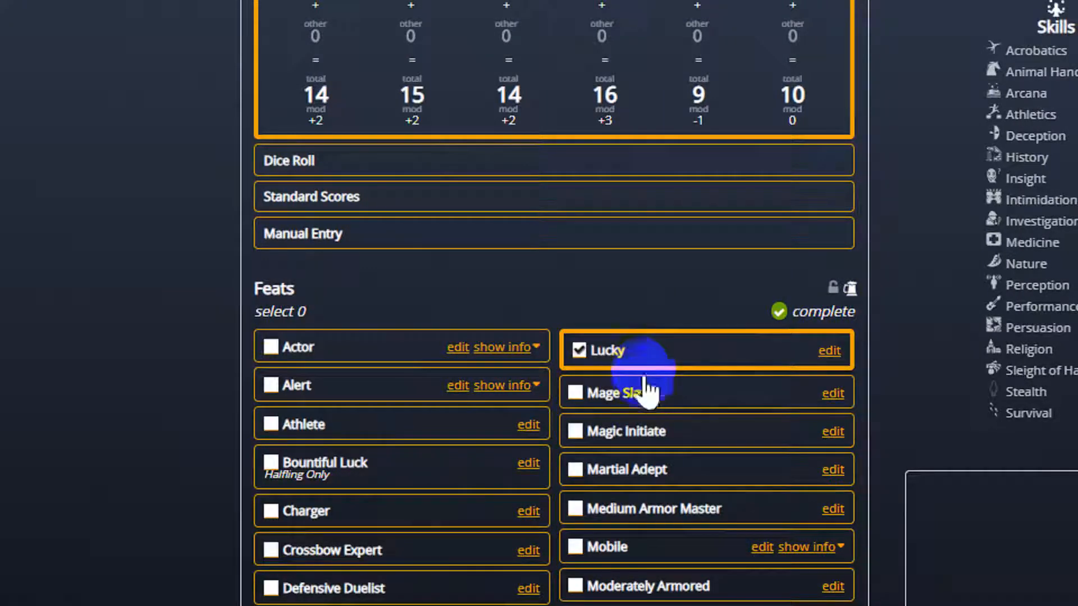
pyautogui.click(647, 391)
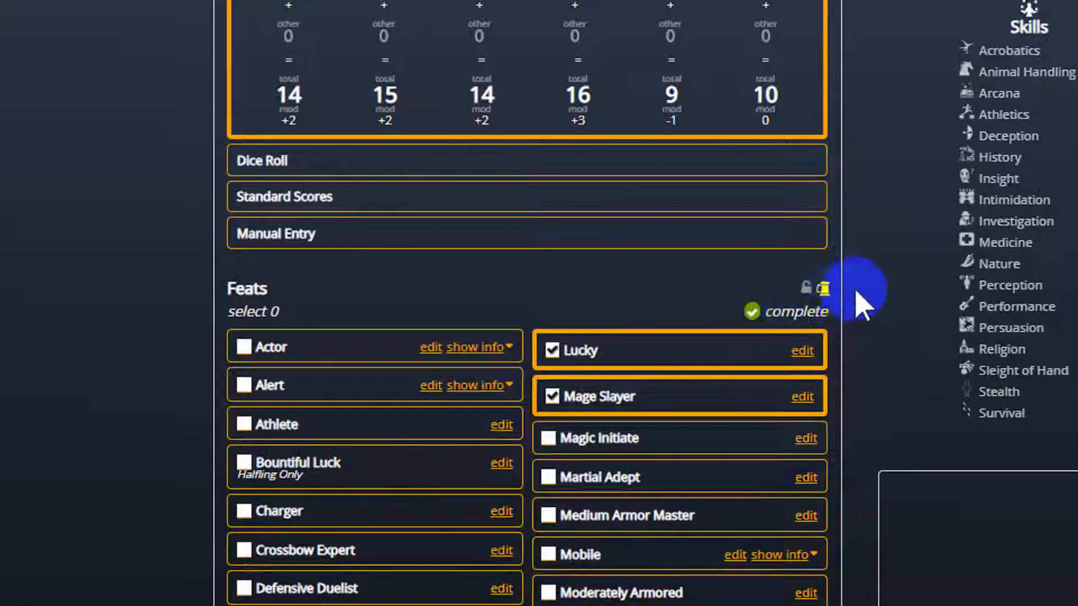
pyautogui.click(823, 288)
pyautogui.click(665, 399)
pyautogui.click(645, 349)
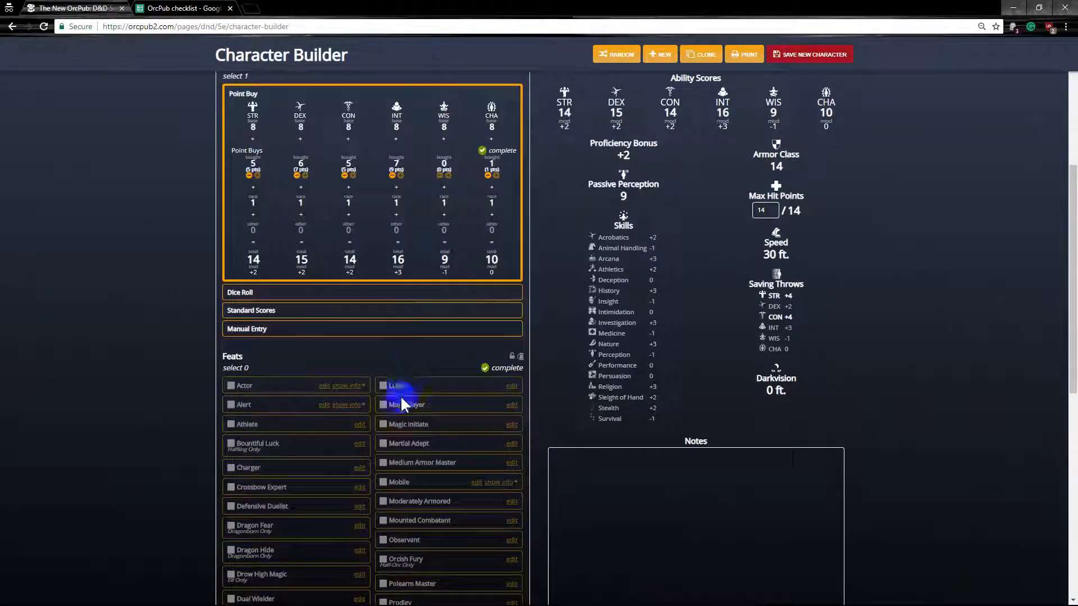
# Open the Background options and choose Neutral Good as the alignment and Knight as the background.
pyautogui.scroll(1, 325, 364)
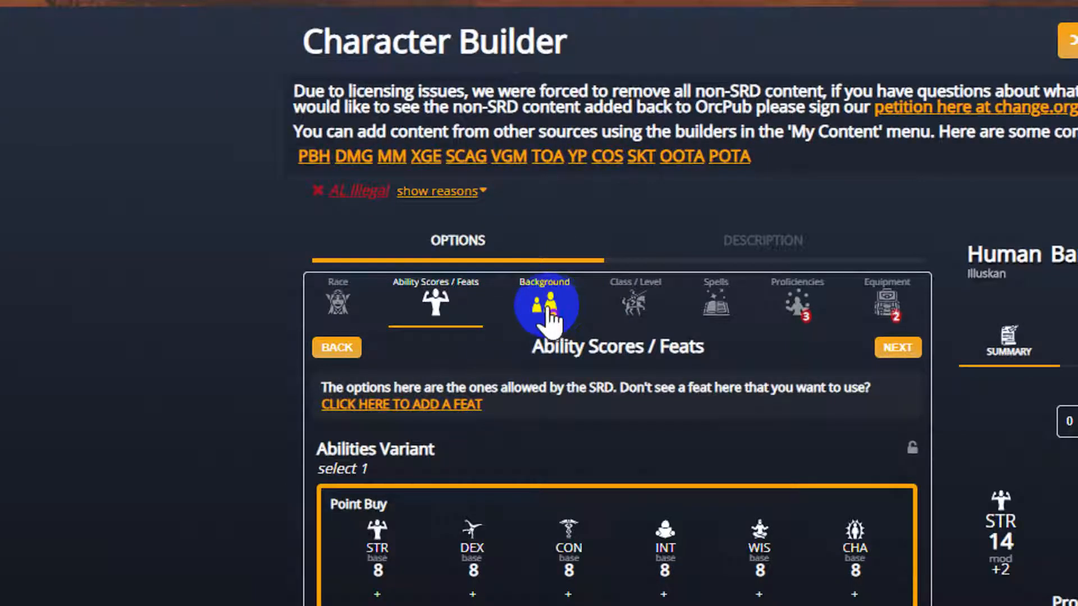
pyautogui.click(560, 310)
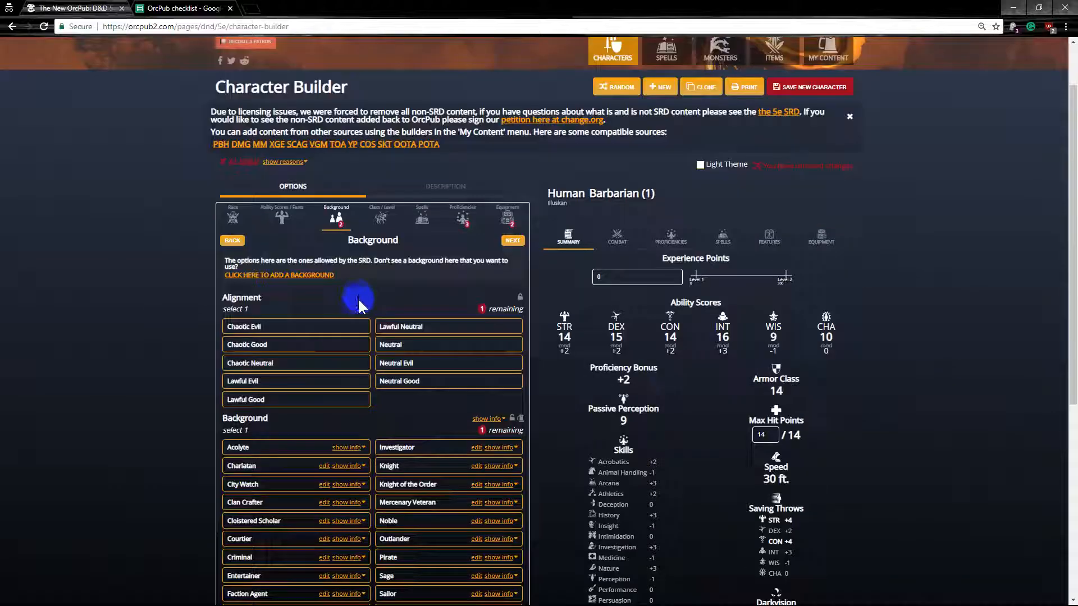
pyautogui.scroll(-1, 402, 344)
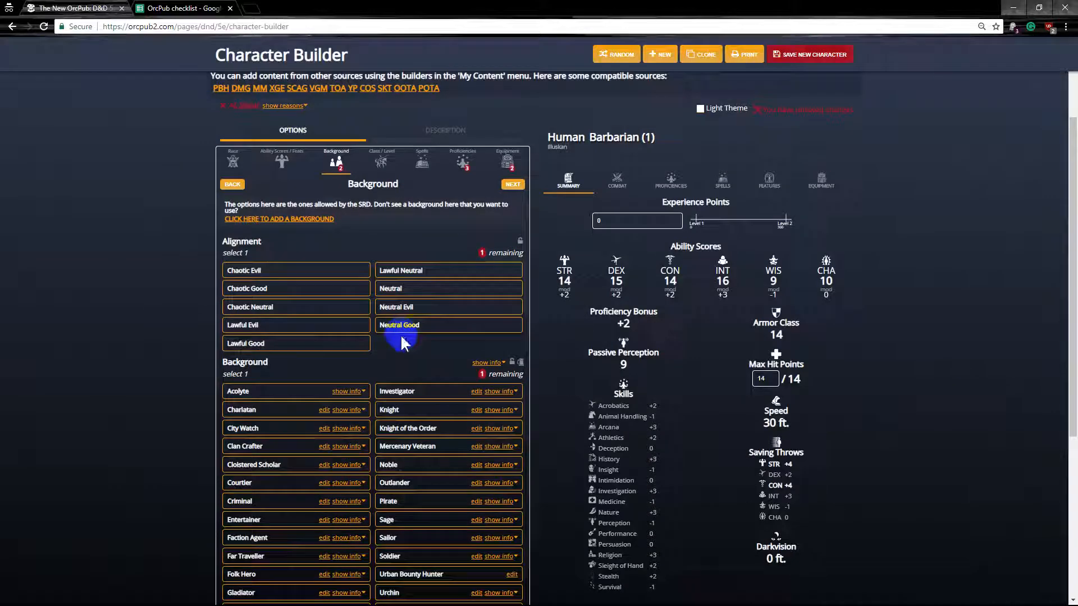
pyautogui.click(411, 330)
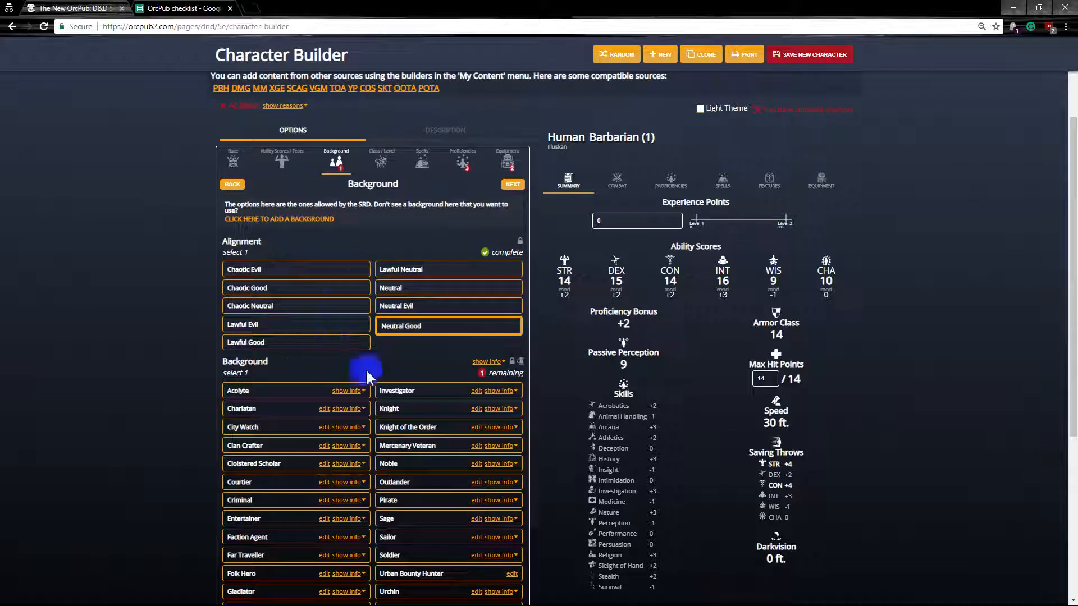
pyautogui.scroll(-2, 418, 280)
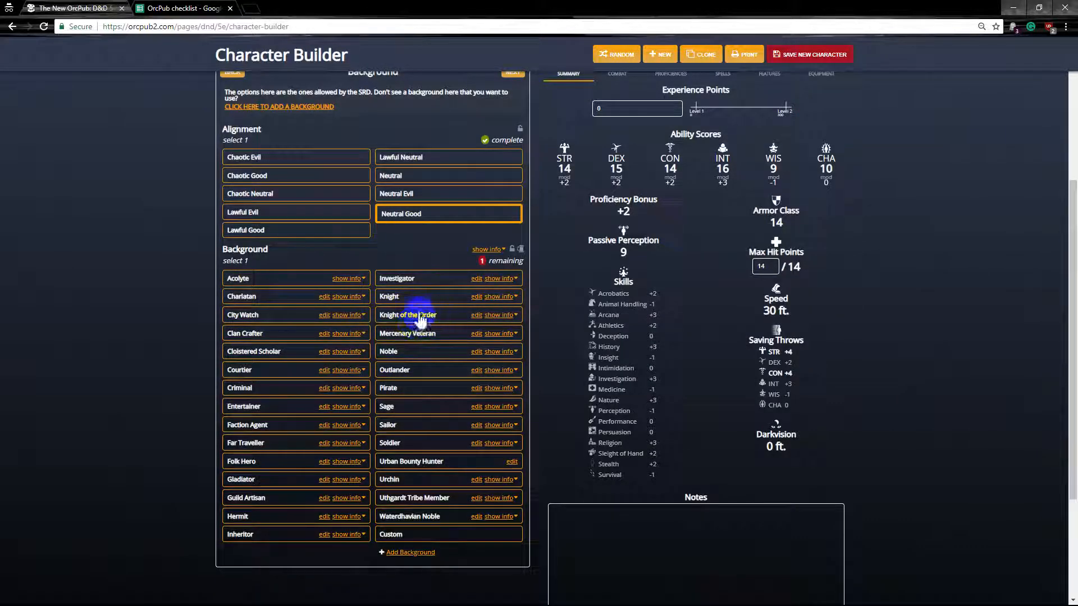
pyautogui.click(421, 301)
# Set the character's class to Fighter at level 3 and fill the hit points with average values.
pyautogui.scroll(4, 415, 306)
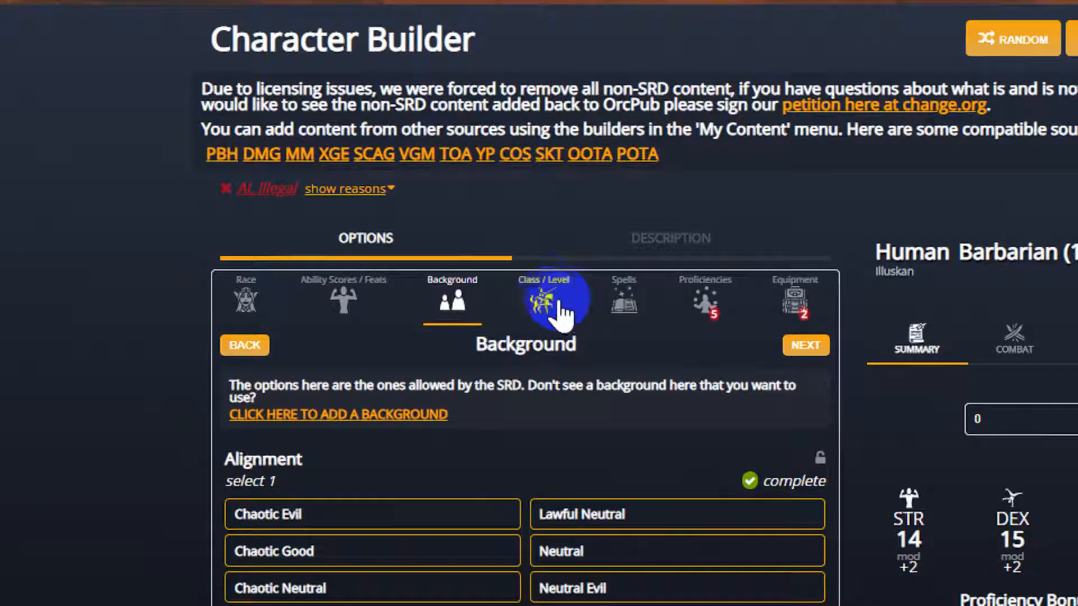
pyautogui.click(391, 283)
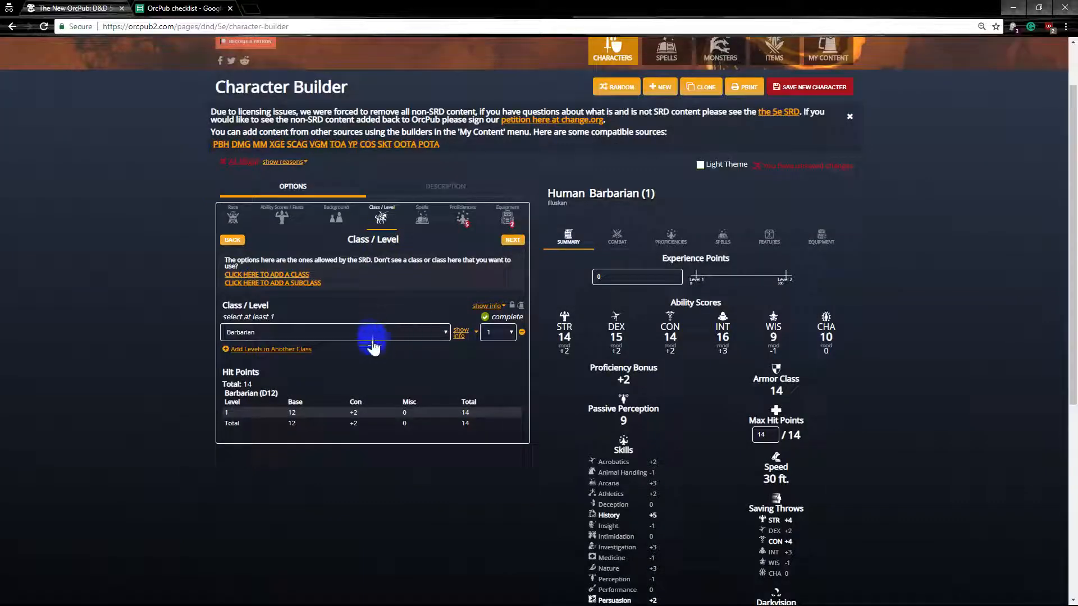
pyautogui.click(396, 332)
pyautogui.click(318, 382)
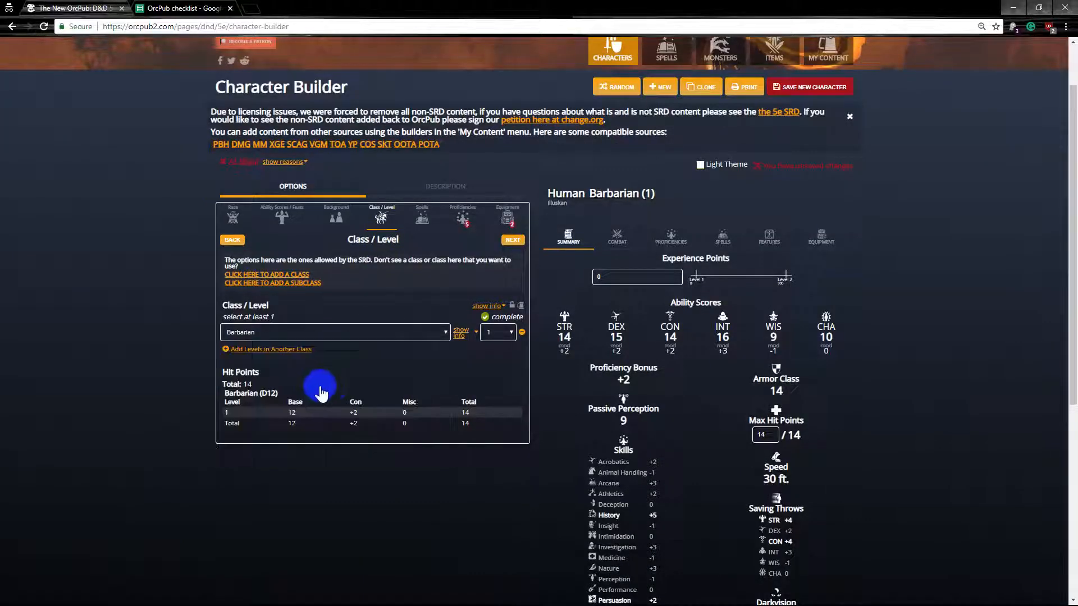
pyautogui.click(492, 335)
pyautogui.click(495, 375)
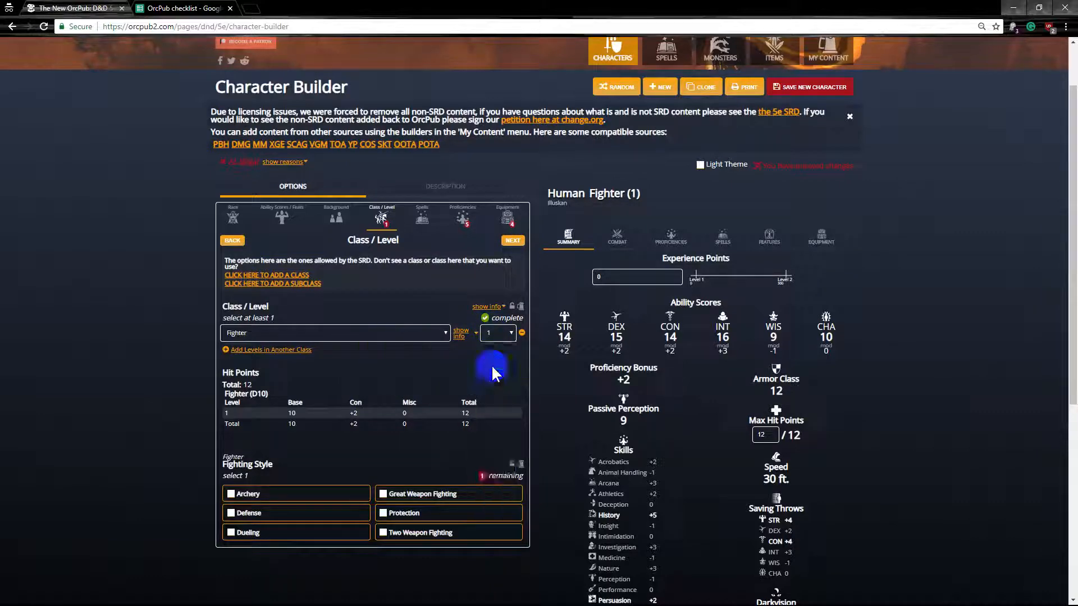
pyautogui.scroll(-1, 441, 357)
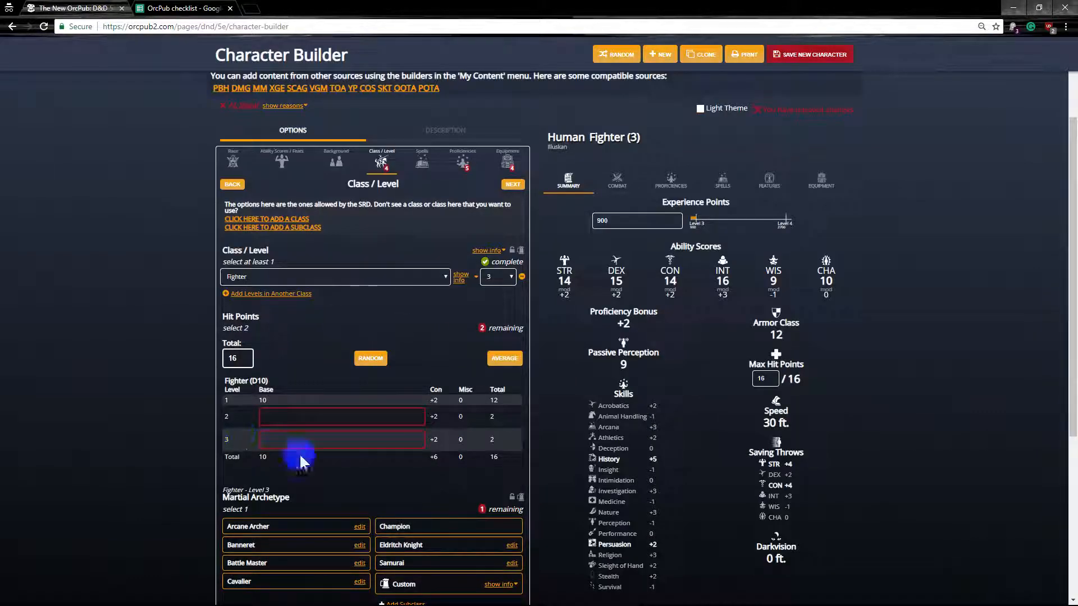
pyautogui.click(503, 358)
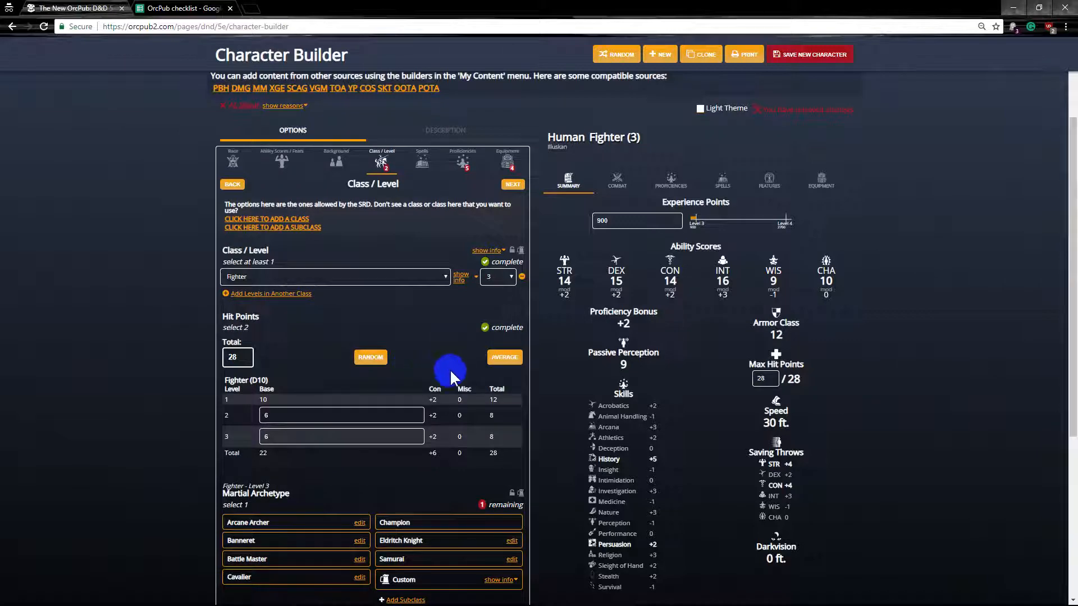
# Choose Battle Master as the Martial Archetype and Dueling as the Fighting Style.
pyautogui.scroll(-3, 450, 368)
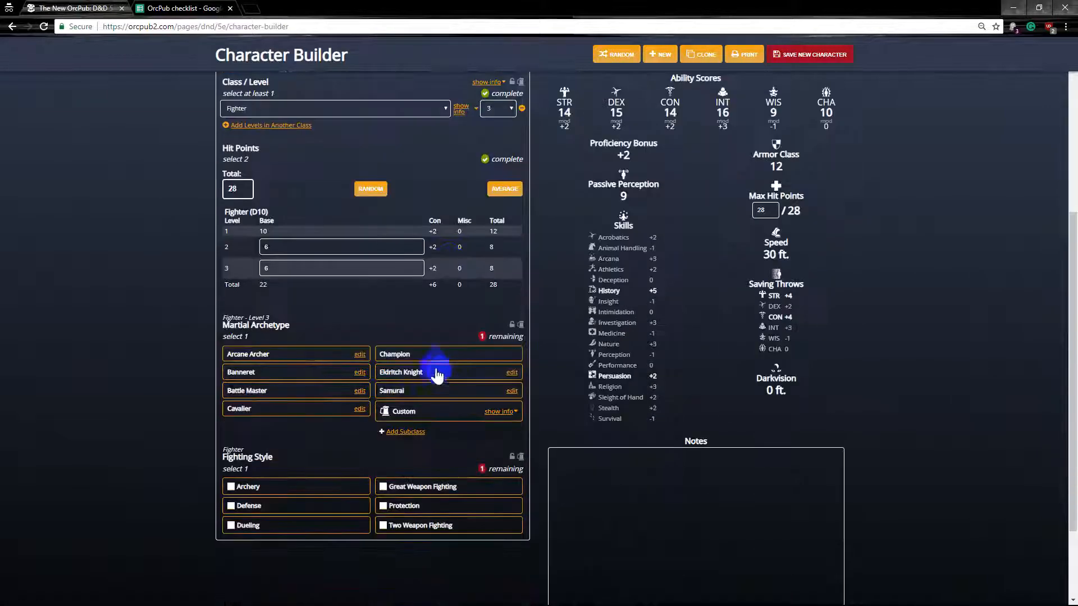
pyautogui.click(281, 397)
pyautogui.scroll(-2, 303, 435)
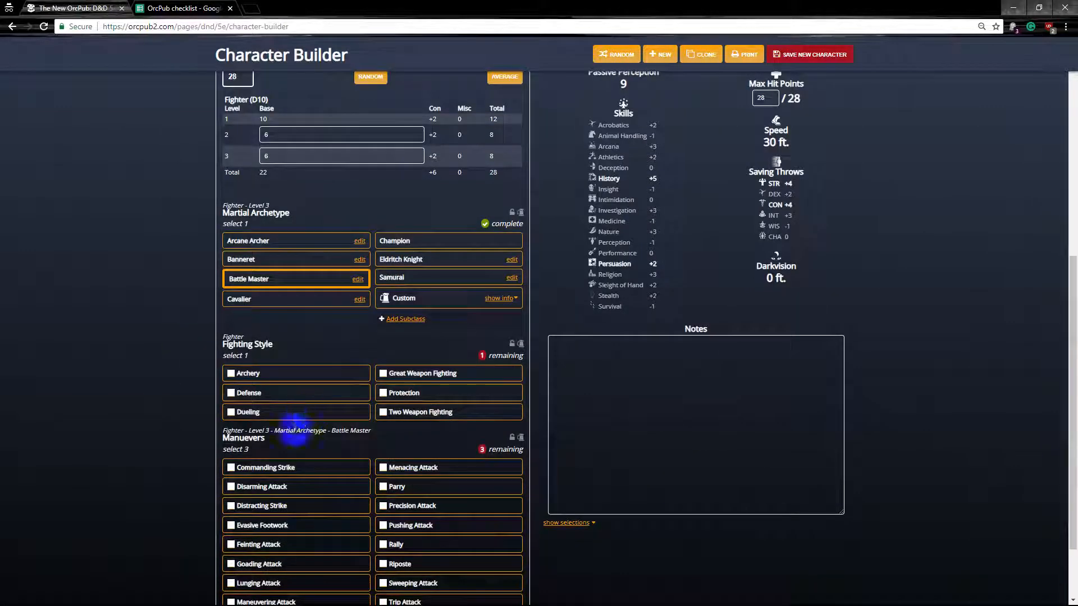
pyautogui.click(297, 414)
# Select Trip Attack, Goading Attack and Precision Attack as the Battle Master maneuvers.
pyautogui.scroll(-2, 314, 438)
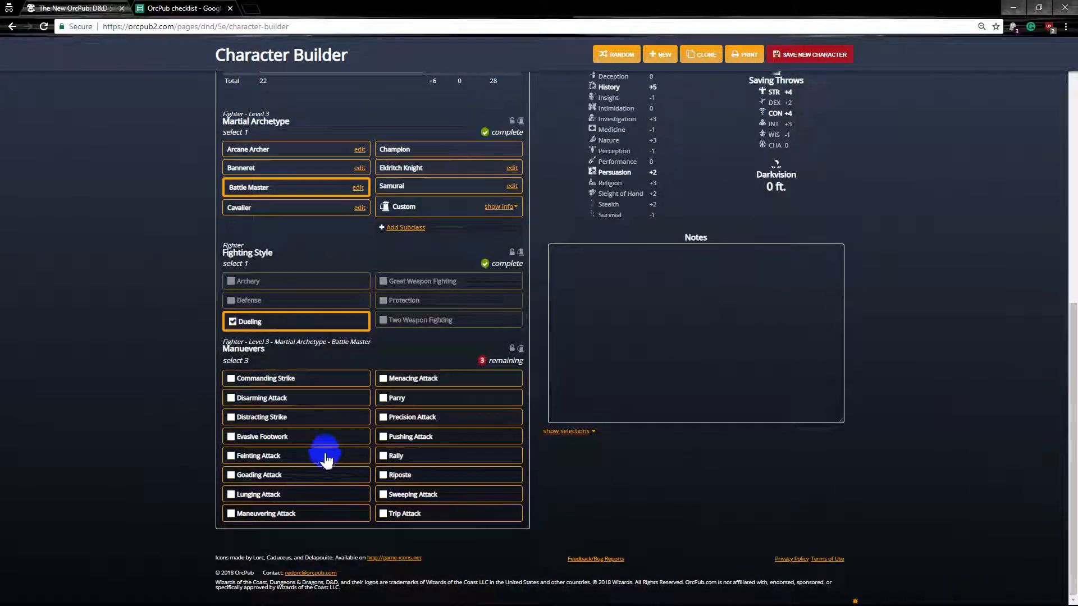
pyautogui.click(396, 512)
pyautogui.click(297, 475)
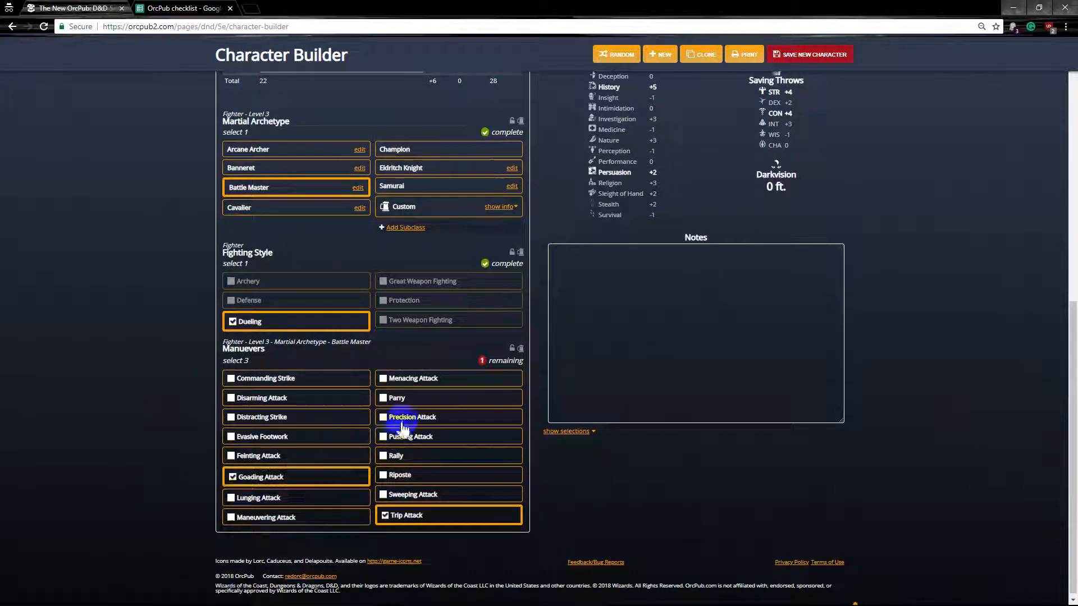
pyautogui.click(401, 418)
# Look at the Spells options, go on to Proficiencies and select the Acrobatics and Athletics skills for the Fighter.
pyautogui.scroll(8, 393, 447)
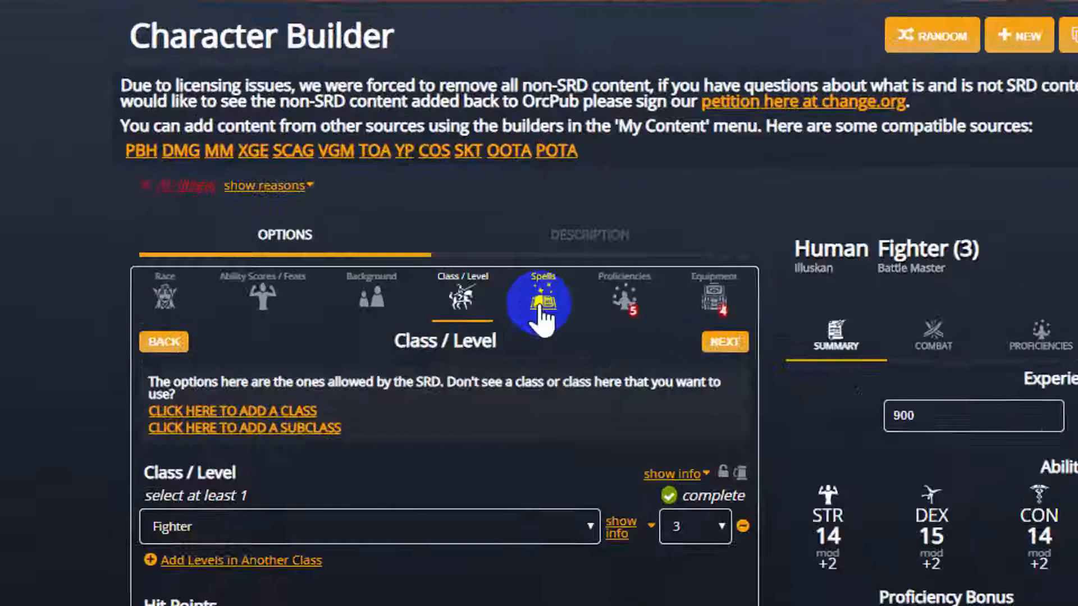
pyautogui.click(421, 246)
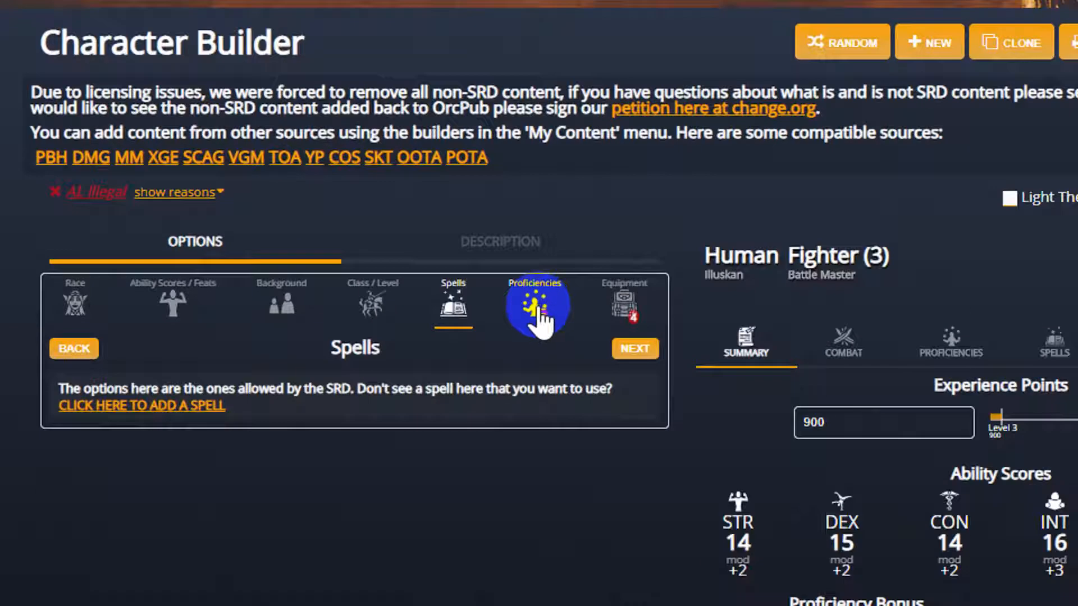
pyautogui.click(464, 243)
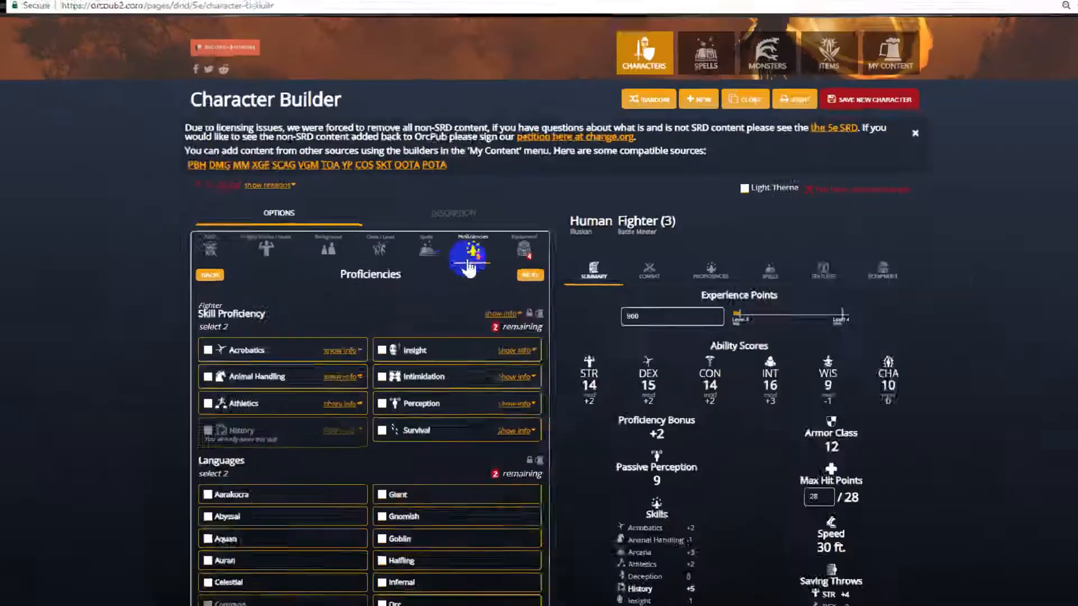
pyautogui.click(246, 353)
pyautogui.click(255, 404)
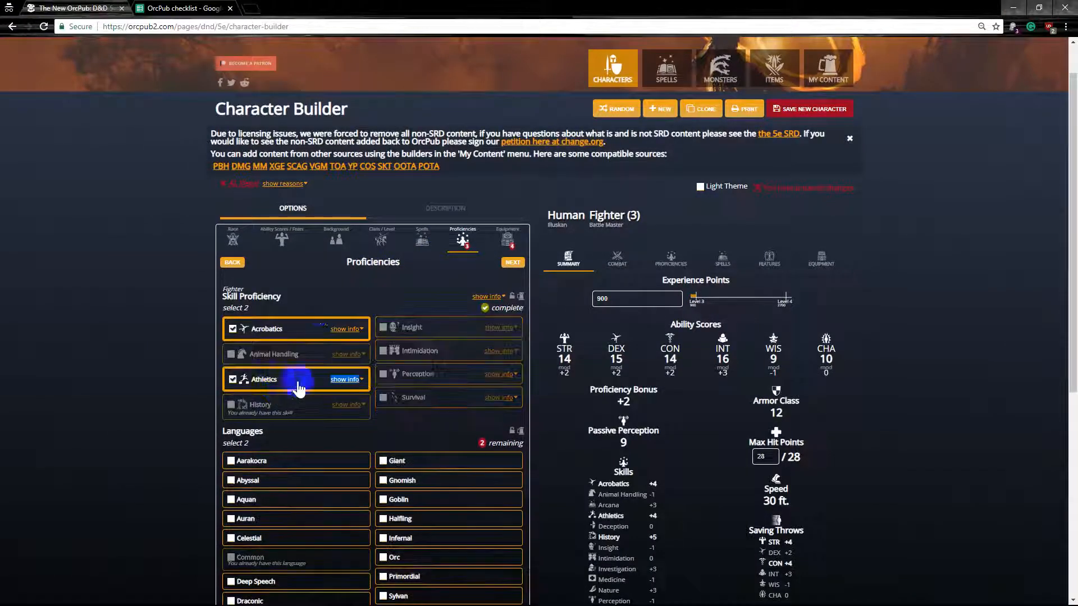
# Choose Draconic and Dwarvish as the languages and pick one gaming set as the Knight's tool proficiency.
pyautogui.scroll(-1, 291, 478)
pyautogui.scroll(-2, 188, 361)
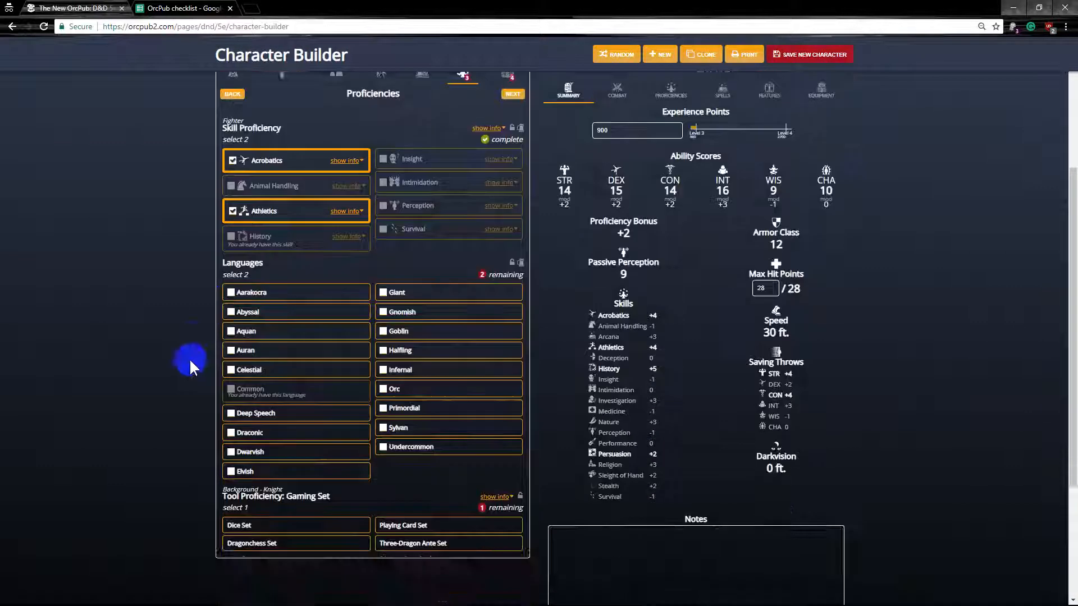
pyautogui.scroll(-1, 179, 387)
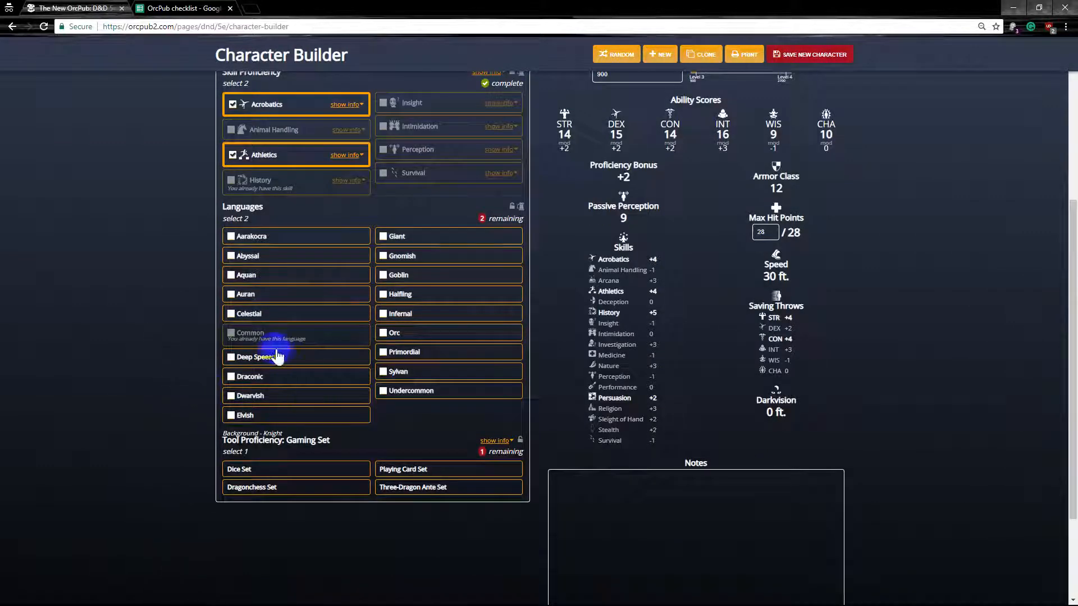
pyautogui.click(274, 383)
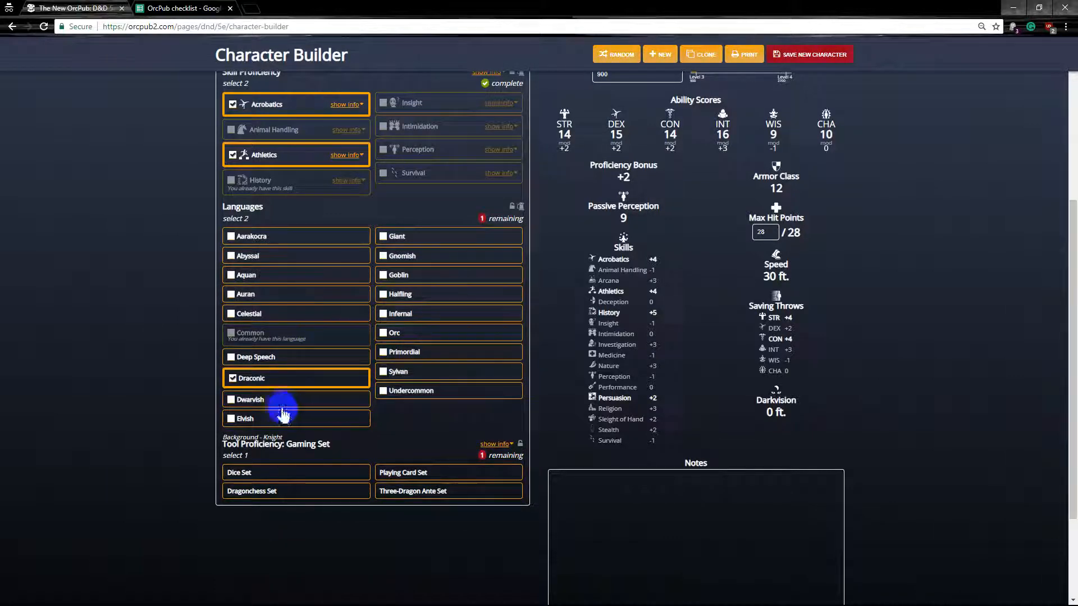
pyautogui.click(276, 400)
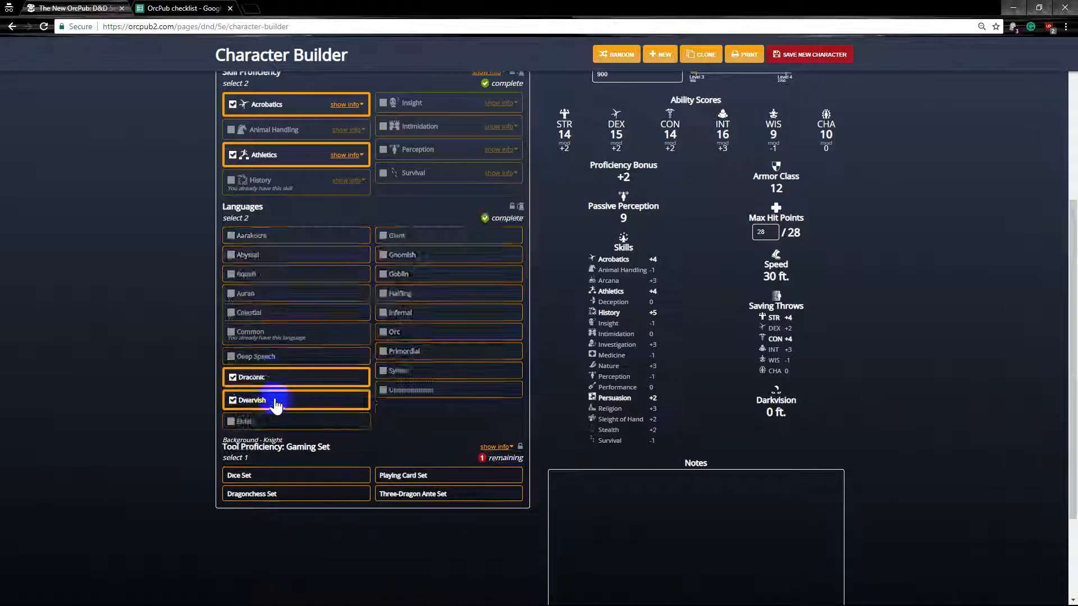
pyautogui.click(291, 482)
# In the Equipment options, choose Light Crossbow and 20 Bolts, Chain Mail and Dungeoneer's Pack as starting equipment.
pyautogui.scroll(4, 426, 440)
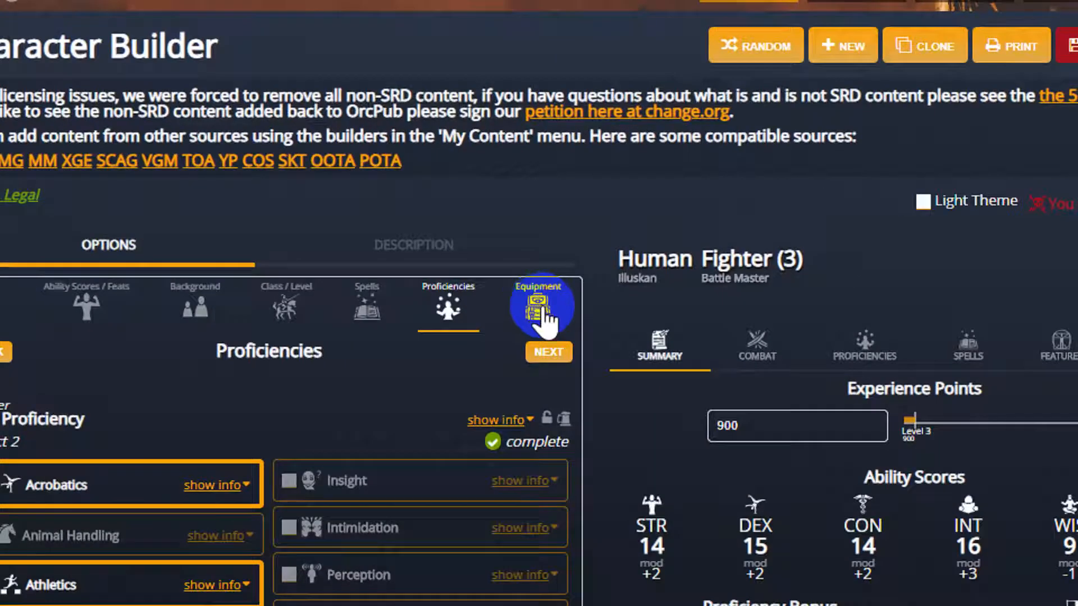
pyautogui.click(539, 312)
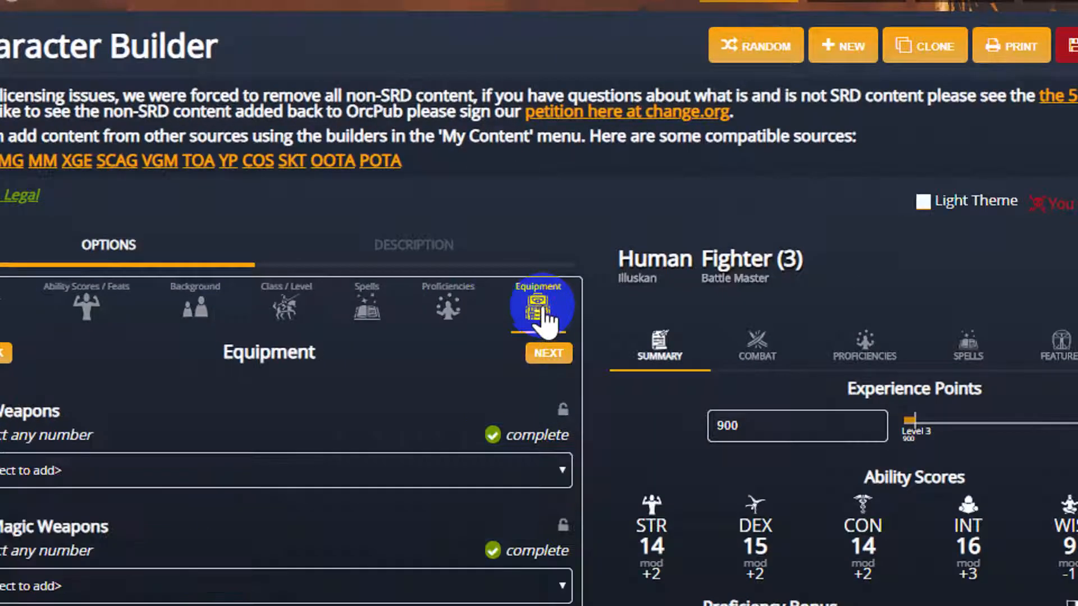
pyautogui.scroll(-4, 389, 289)
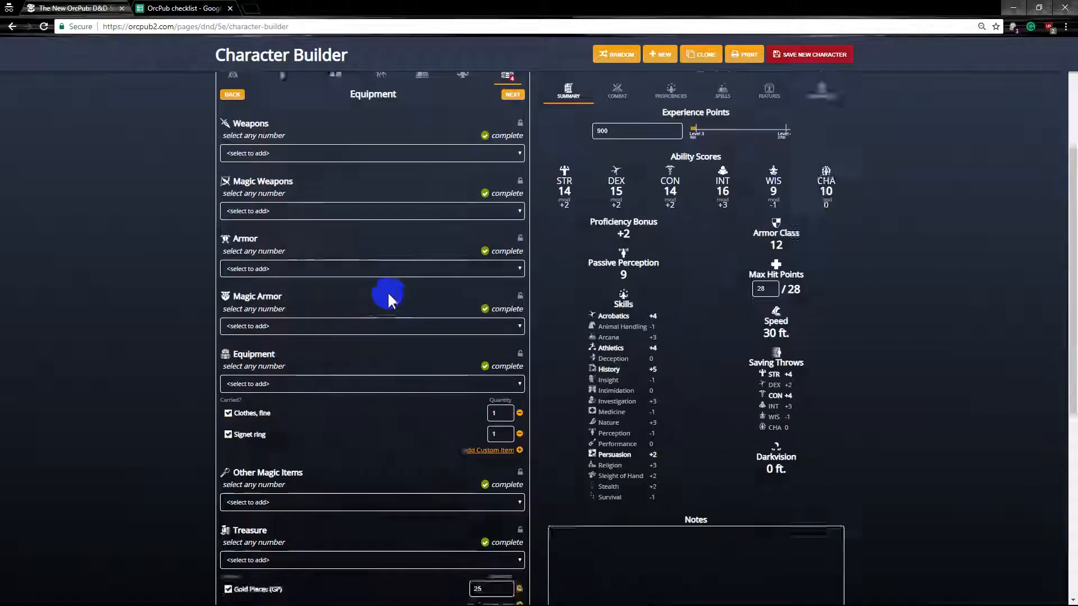
pyautogui.scroll(-7, 387, 291)
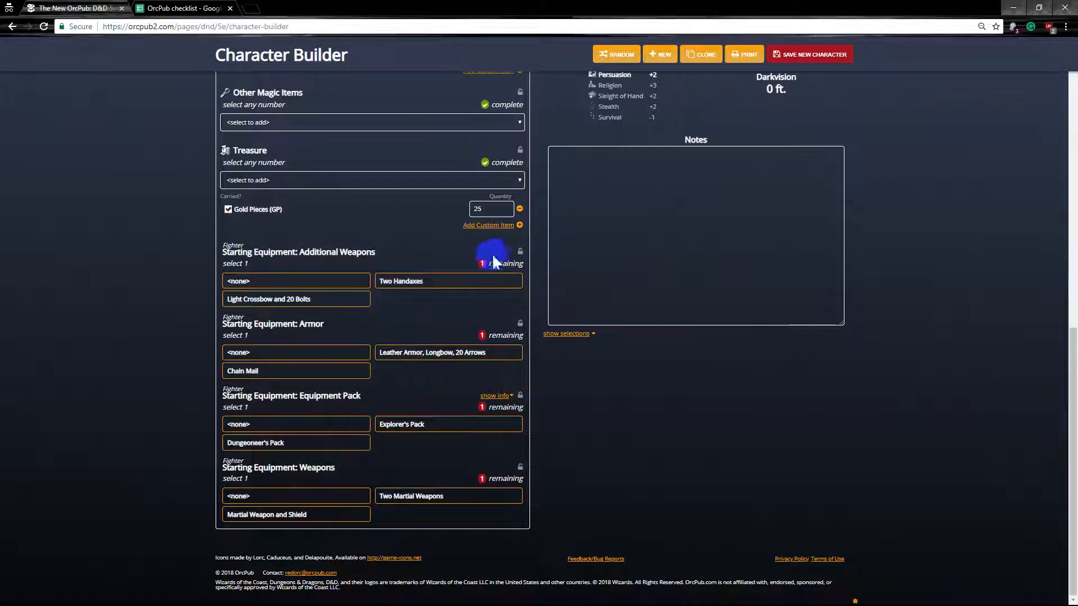
pyautogui.click(314, 303)
pyautogui.click(324, 373)
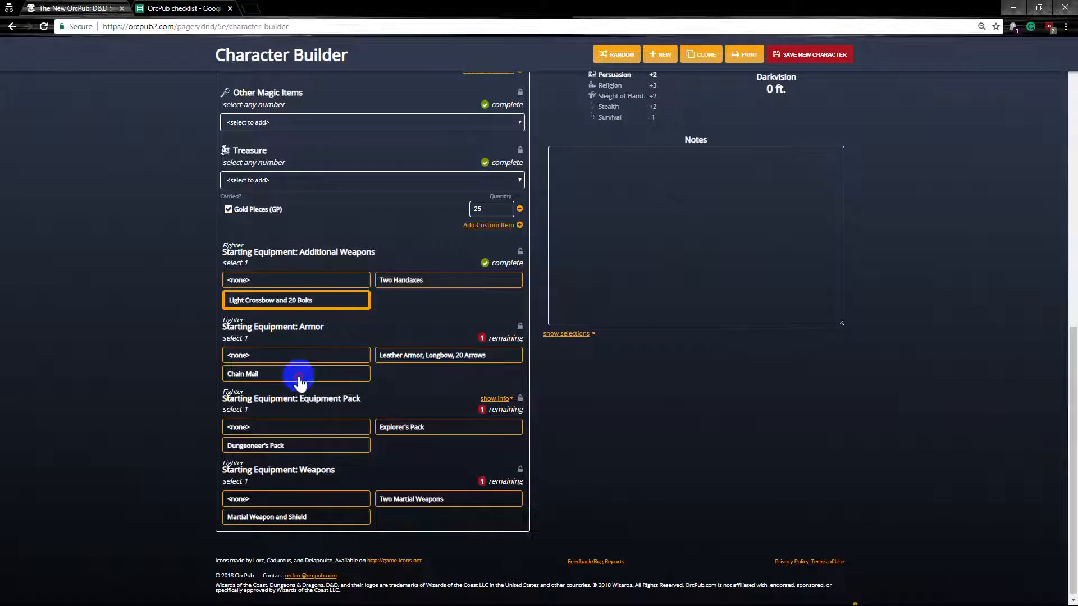
pyautogui.click(358, 452)
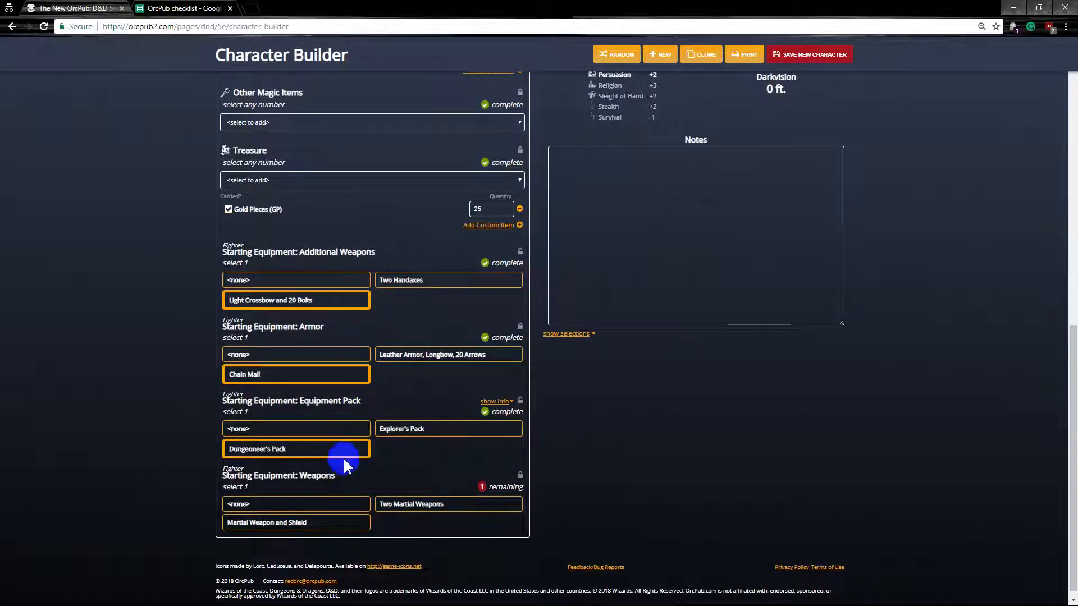
# Choose Martial Weapon and Shield as the starting weapons, with a Longsword as the martial weapon.
pyautogui.click(336, 526)
pyautogui.scroll(-2, 393, 488)
pyautogui.click(409, 396)
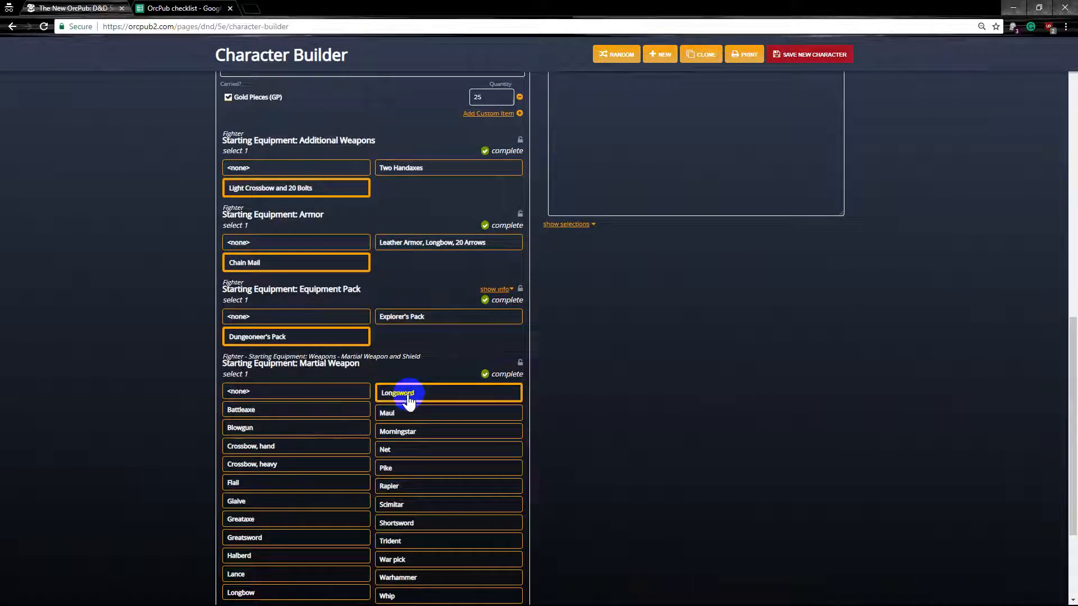
pyautogui.scroll(9, 444, 460)
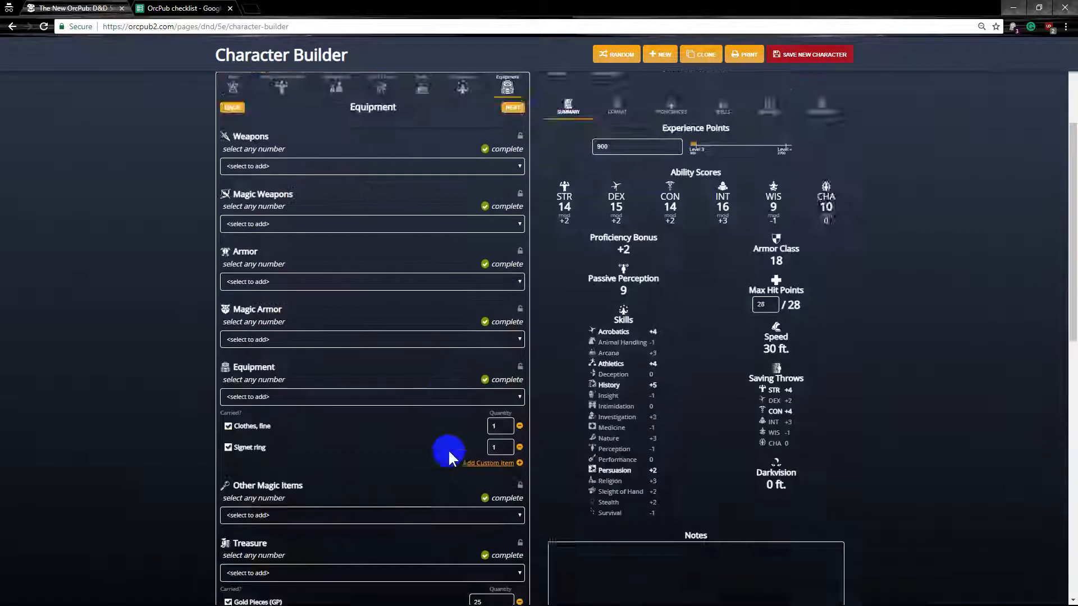
# Generate the printable PDF sheet of the Human Fighter, leaving the large abilities print option off.
pyautogui.scroll(2, 448, 449)
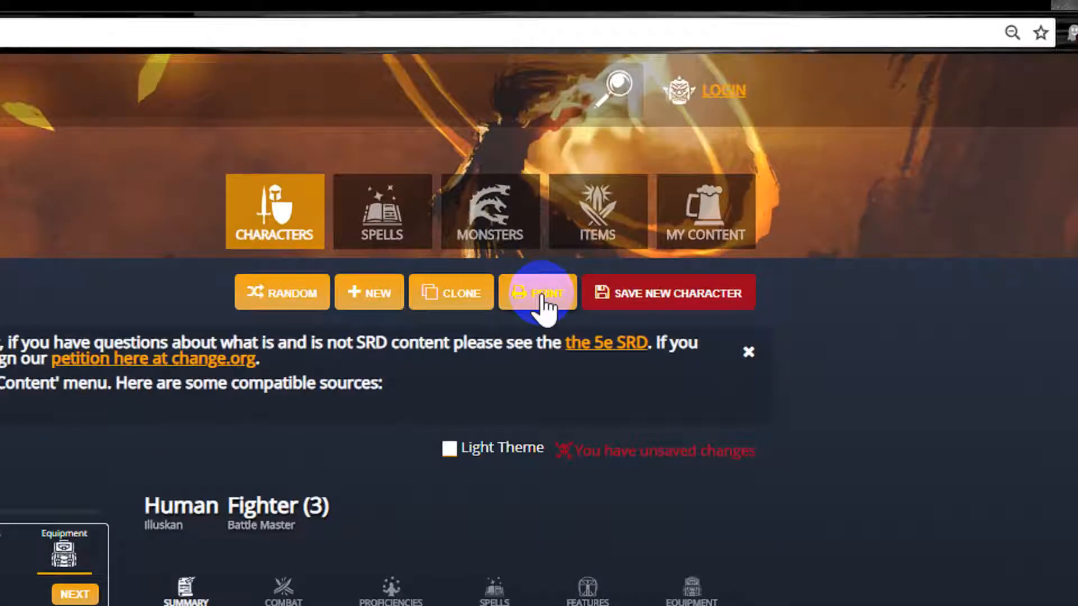
pyautogui.click(541, 298)
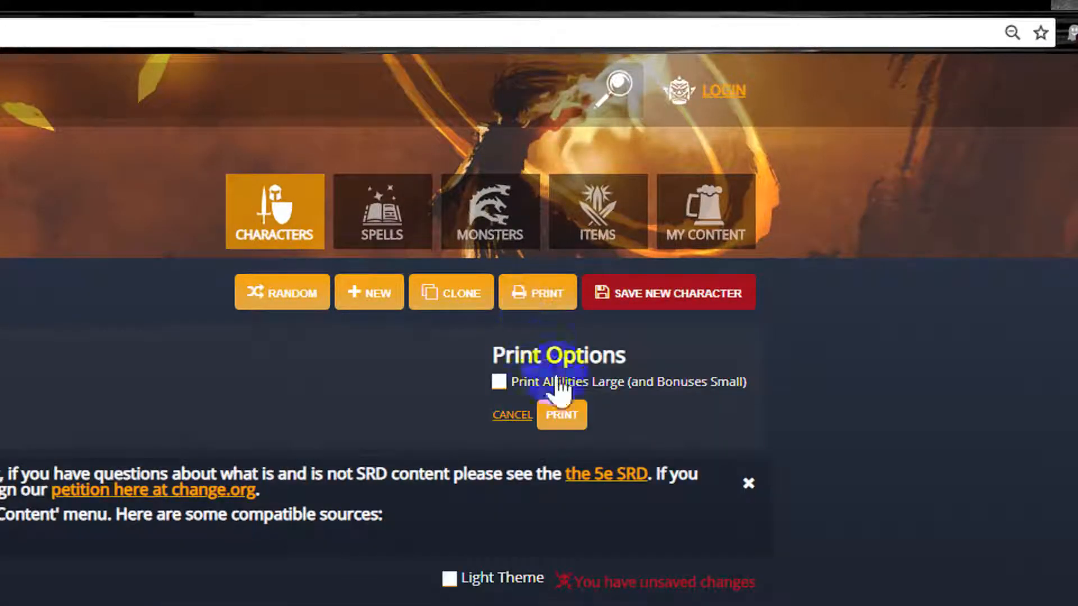
pyautogui.click(562, 419)
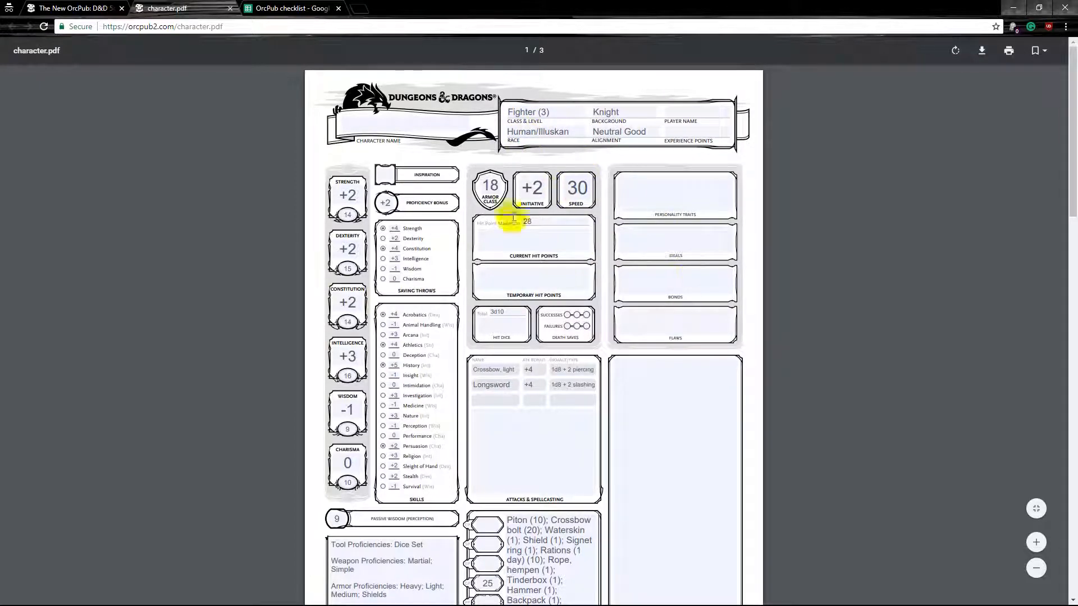
# Look through all three pages of the generated character sheet, including the features and traits page, and return to the first page.
pyautogui.scroll(-3, 493, 424)
pyautogui.scroll(-2, 385, 277)
pyautogui.scroll(-5, 594, 337)
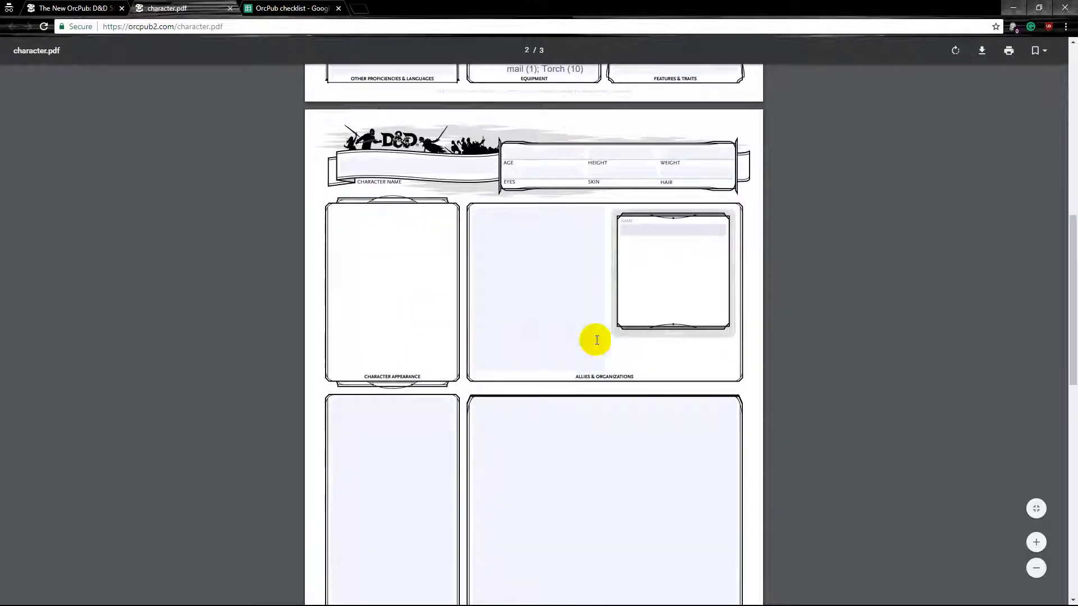
pyautogui.scroll(-4, 582, 384)
pyautogui.scroll(-3, 561, 375)
pyautogui.scroll(-4, 474, 373)
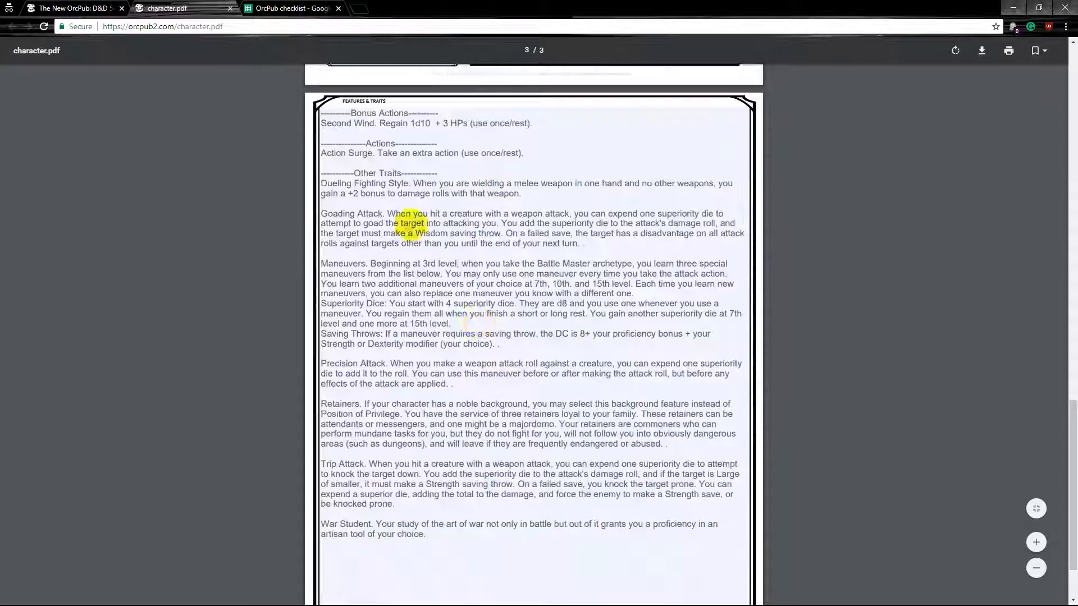
pyautogui.scroll(10, 582, 368)
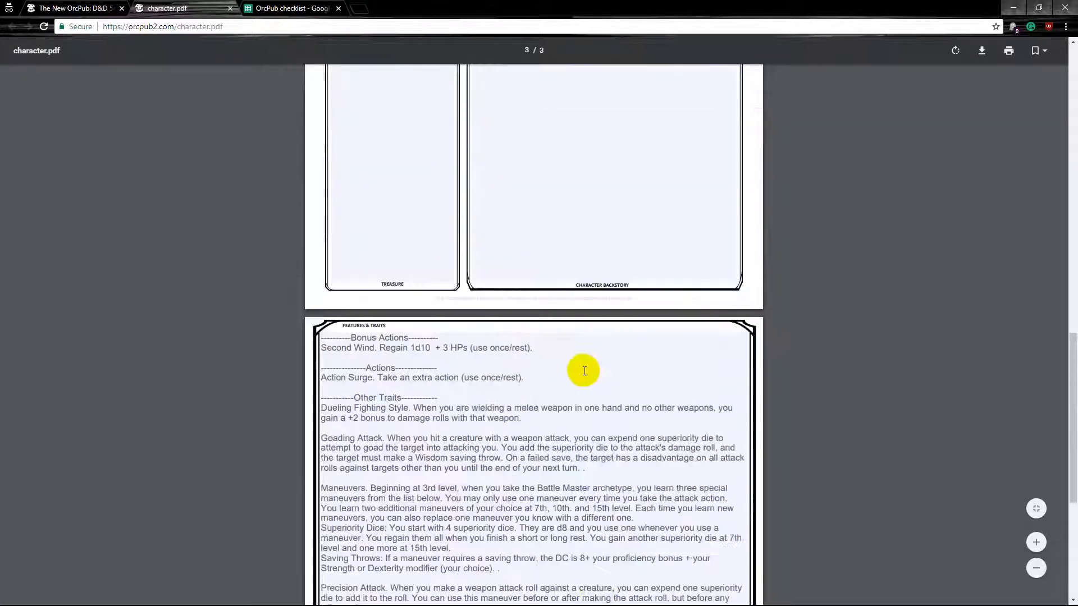
pyautogui.scroll(10, 556, 342)
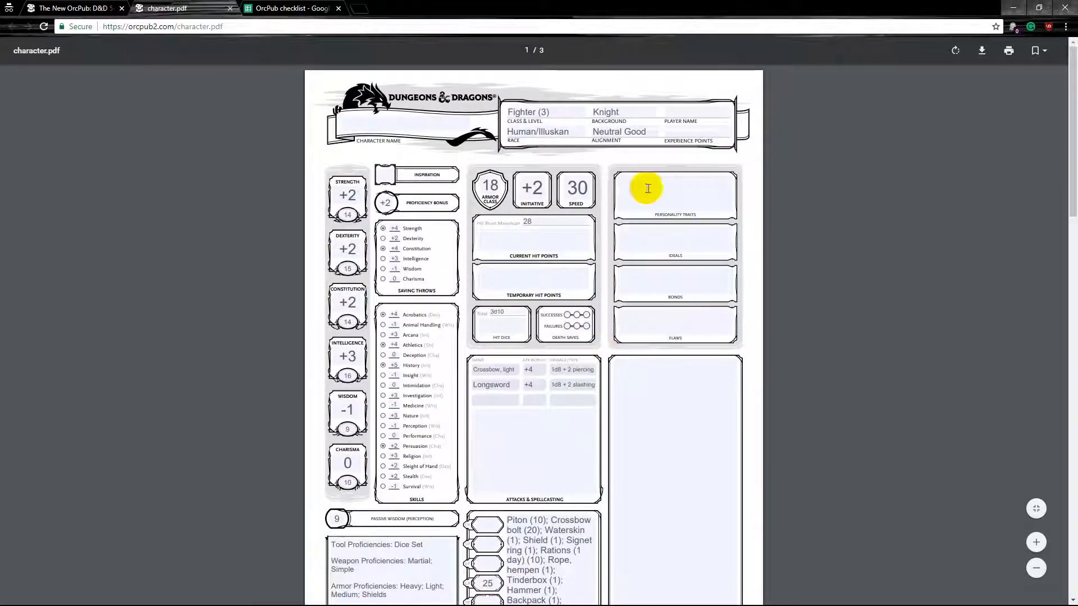
# Try entering sample text in the Personality Traits field of the sheet and clear it again.
pyautogui.click(641, 195)
pyautogui.write('fgdgdffd')
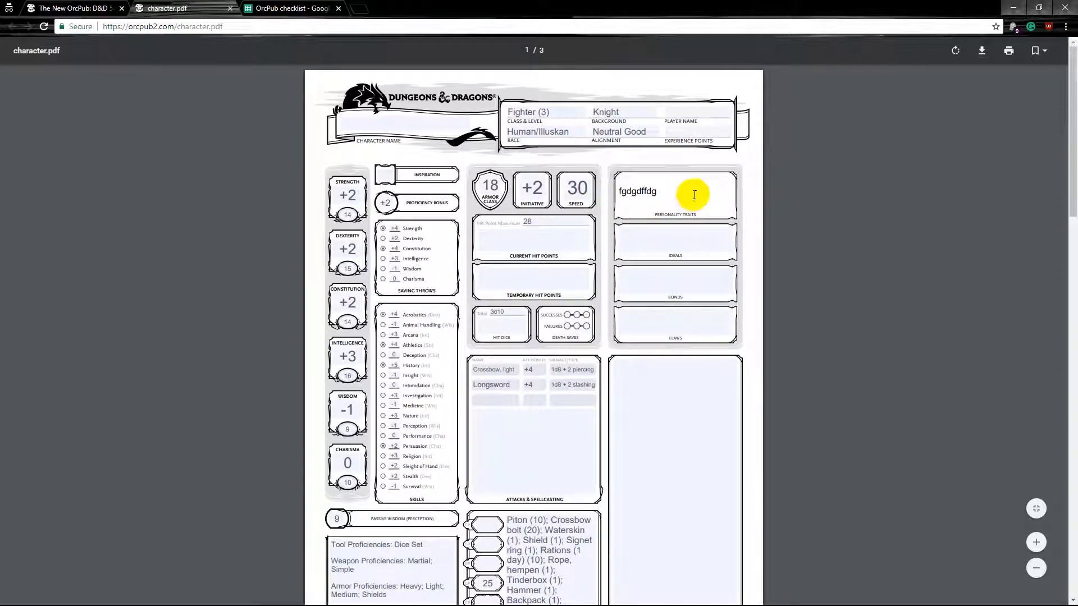
pyautogui.write('g')
pyautogui.press('BackSpace')
pyautogui.press('BackSpace')
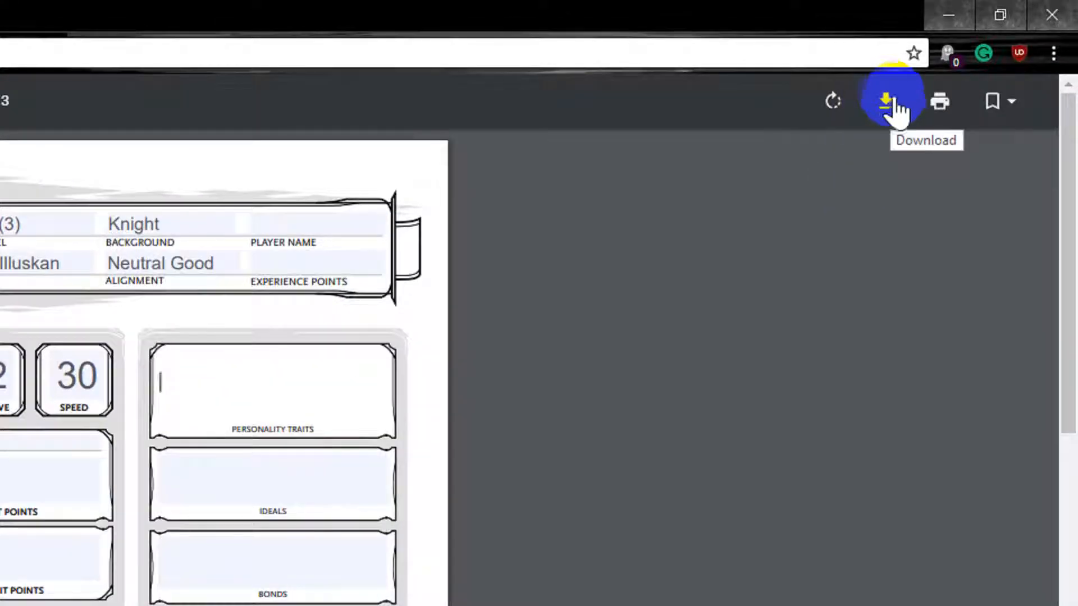
# Look at the Download and Save as options for keeping a copy of the character sheet PDF.
pyautogui.click(887, 102)
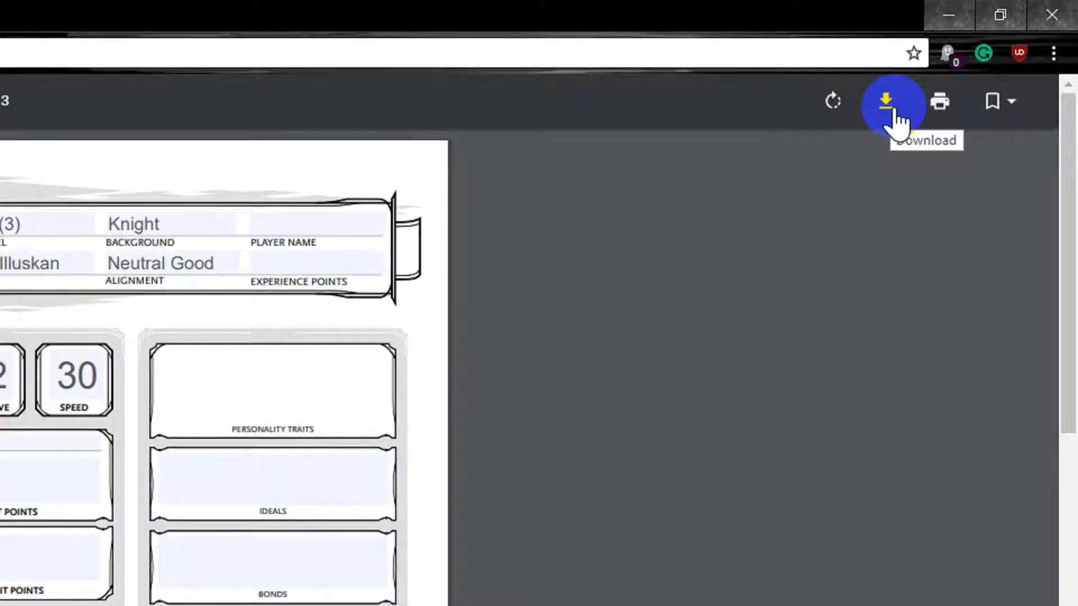
pyautogui.rightClick(302, 170)
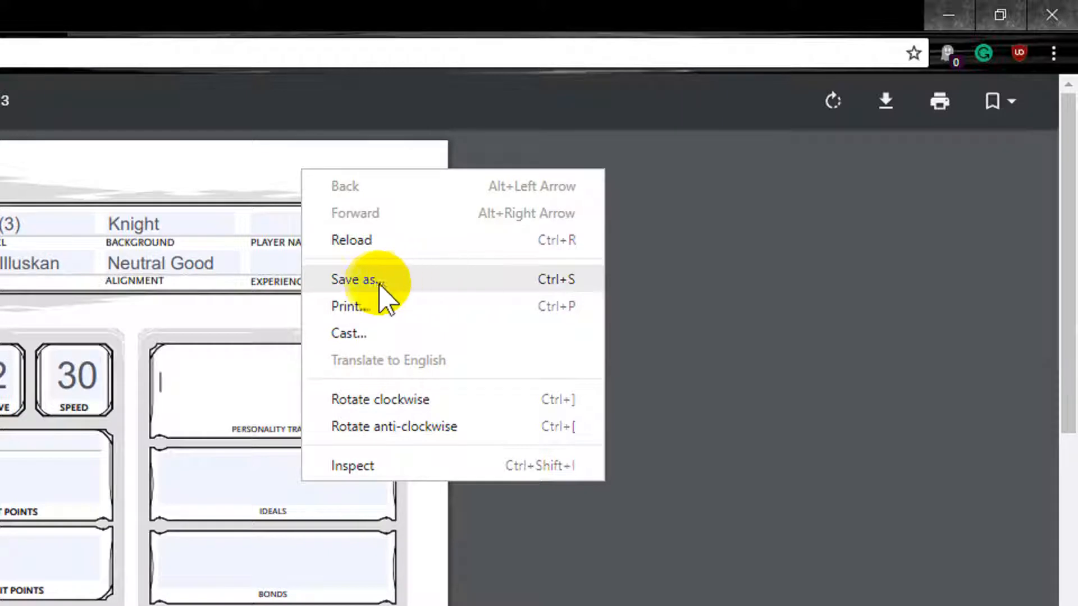
pyautogui.click(189, 166)
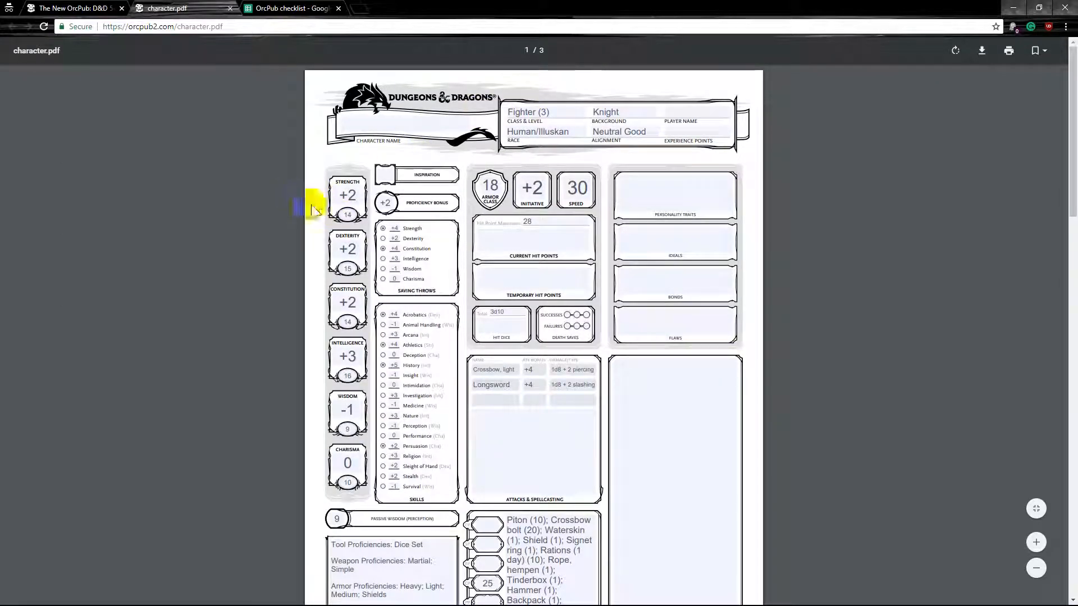
# Return to the builder page, look at the login and registration page, and go back to the character builder.
pyautogui.click(80, 7)
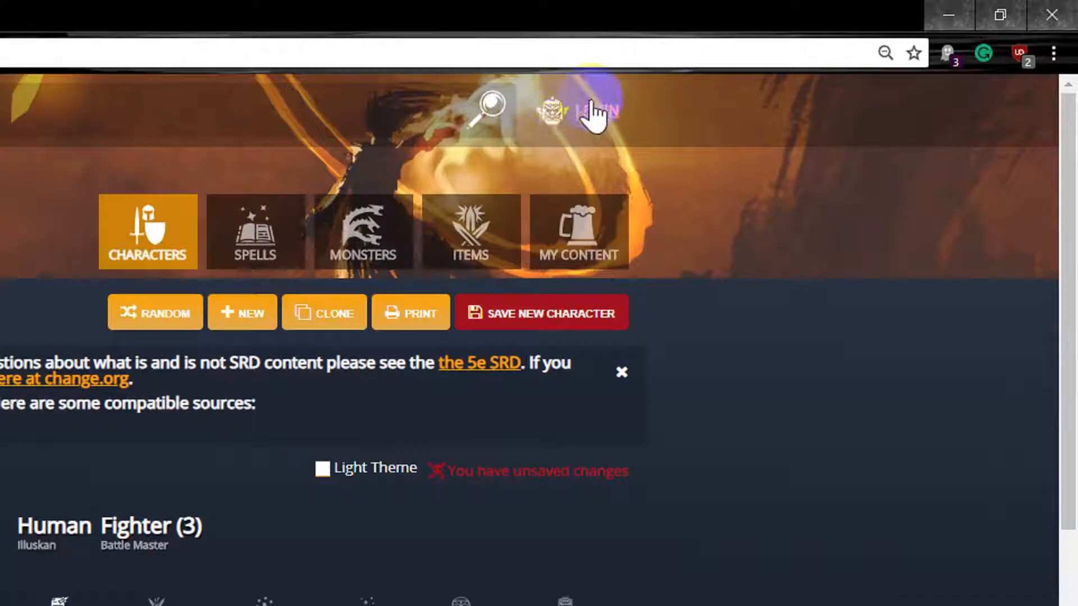
pyautogui.click(594, 112)
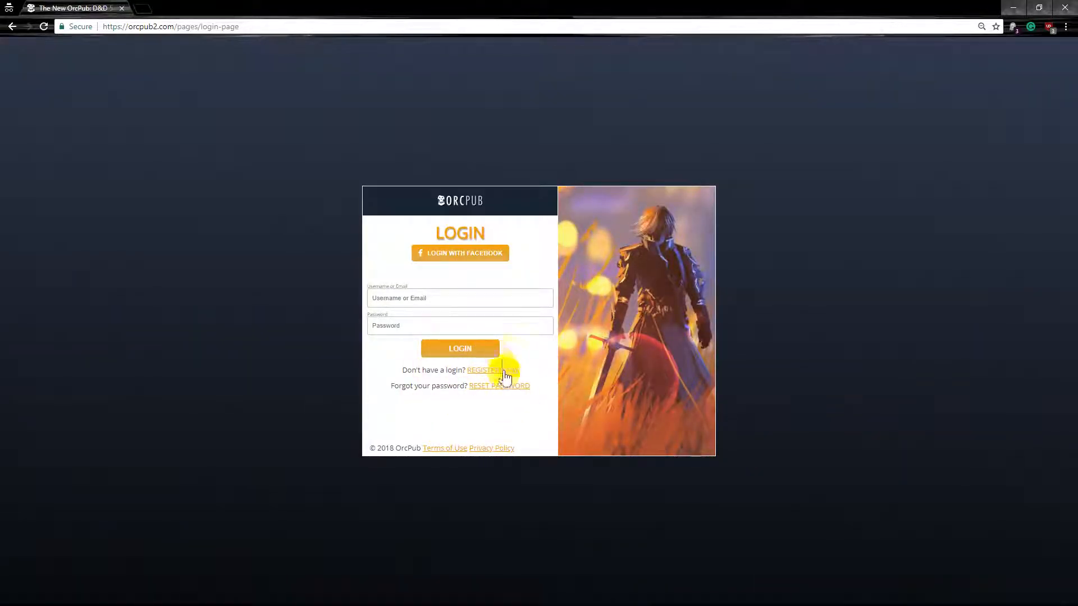
pyautogui.click(12, 27)
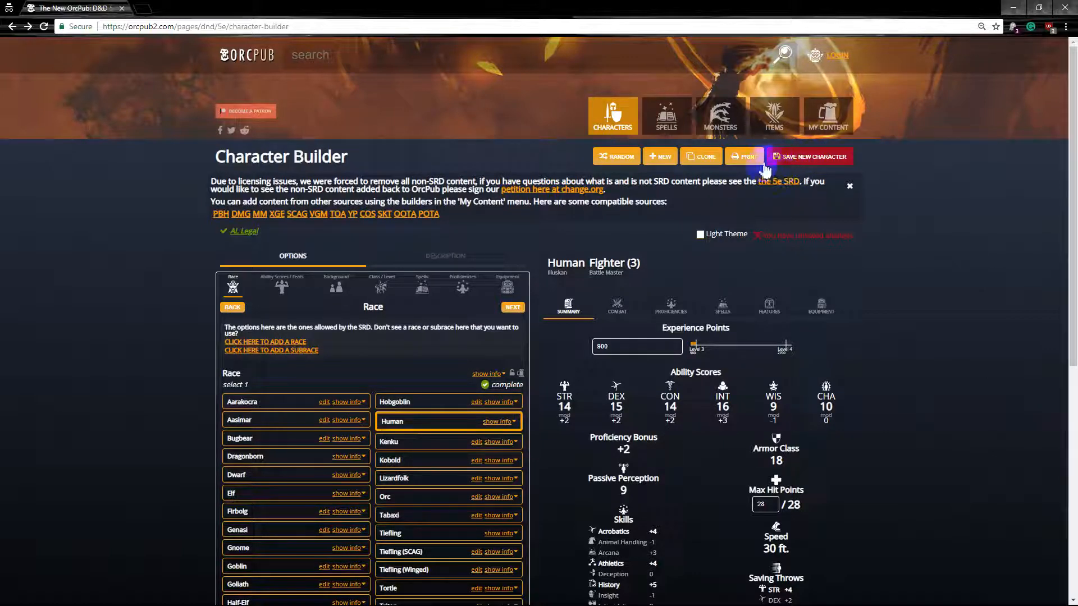
# Discard the unsaved changes to start a new character, with Elf as the race and High Elf as the subrace.
pyautogui.click(660, 159)
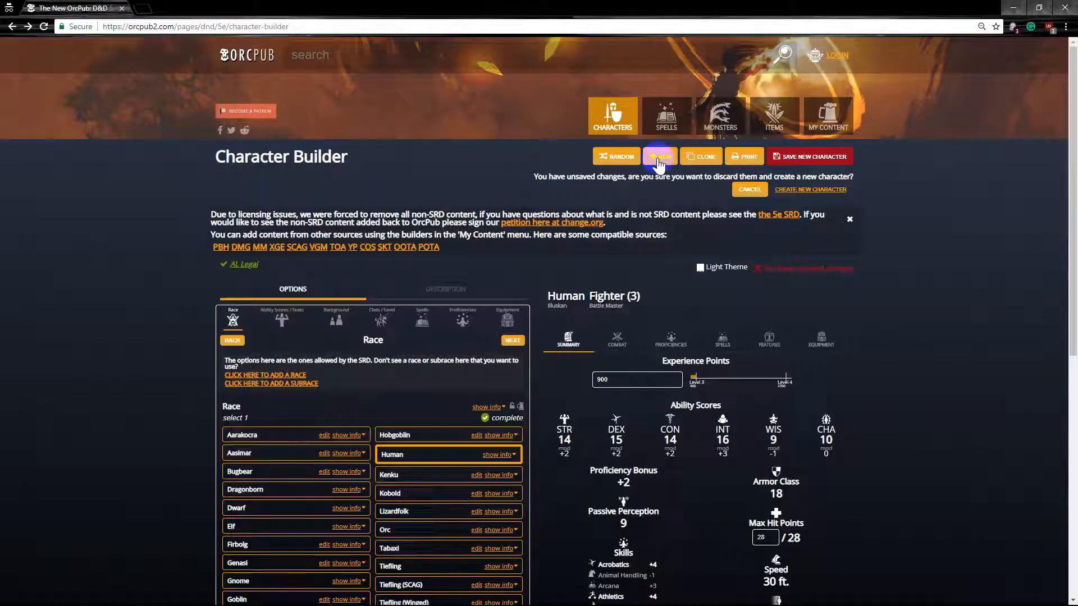
pyautogui.click(804, 189)
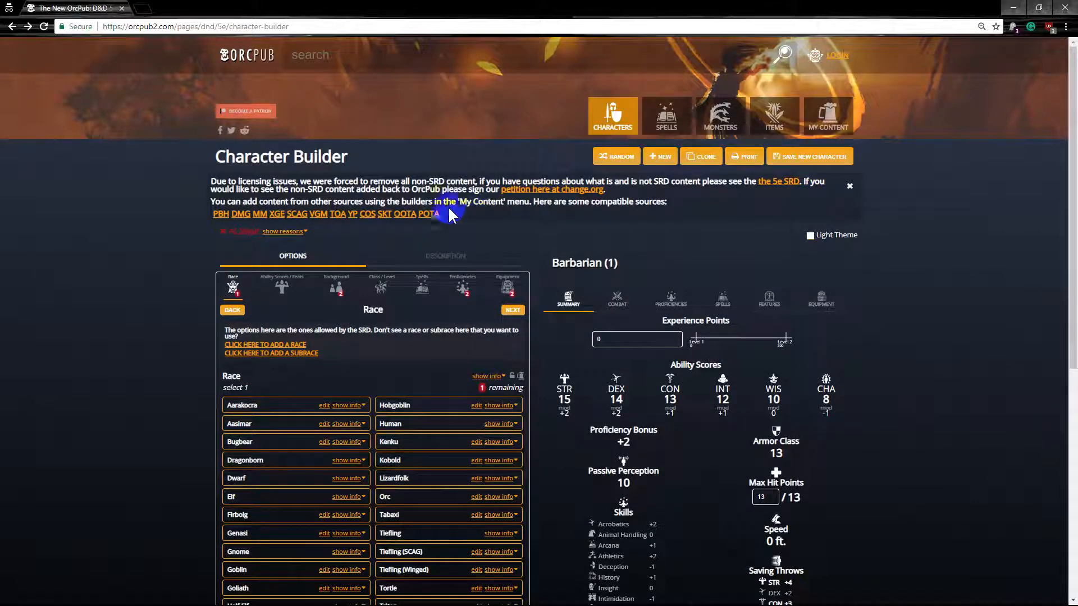
pyautogui.scroll(-3, 192, 269)
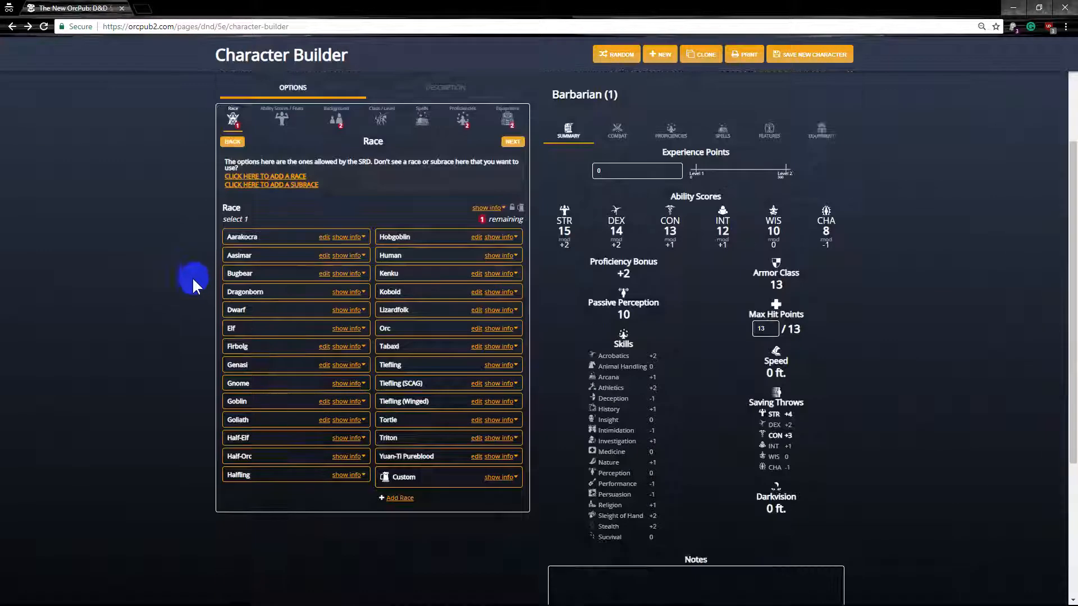
pyautogui.click(257, 331)
pyautogui.scroll(-4, 196, 403)
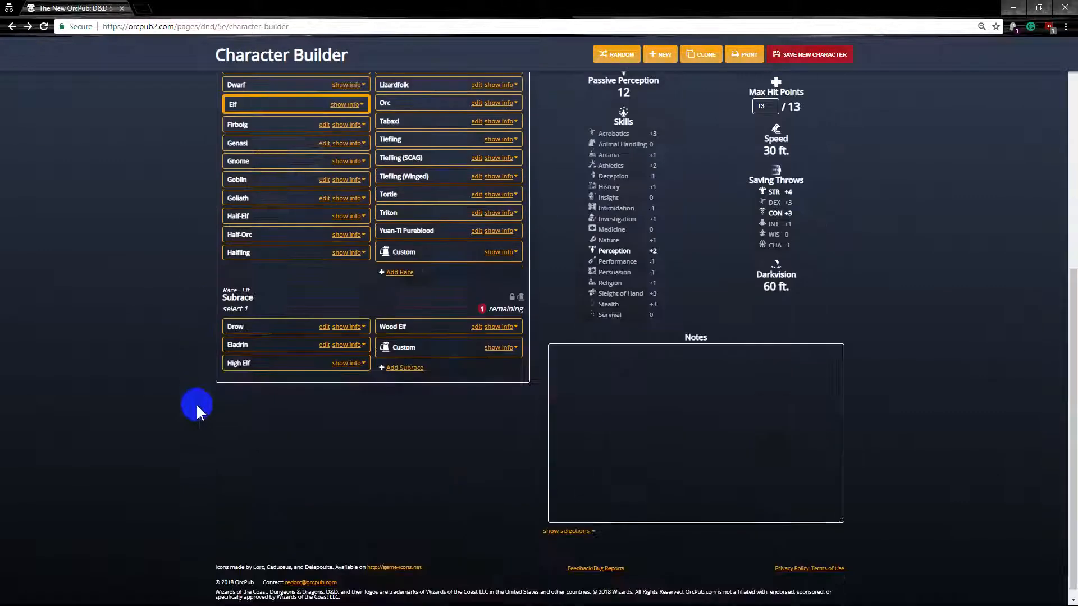
pyautogui.click(260, 373)
pyautogui.scroll(7, 253, 365)
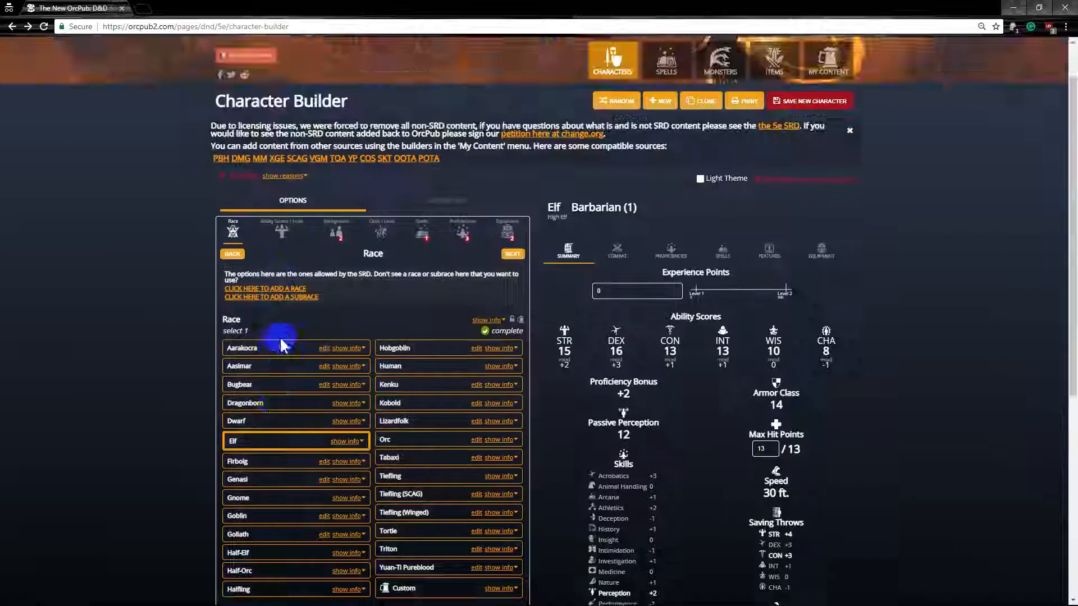
# Rearrange the standard ability scores to base values of STR 8, DEX 10, CON 13, INT 15, WIS 12 and CHA 14.
pyautogui.click(282, 287)
pyautogui.scroll(-2, 280, 337)
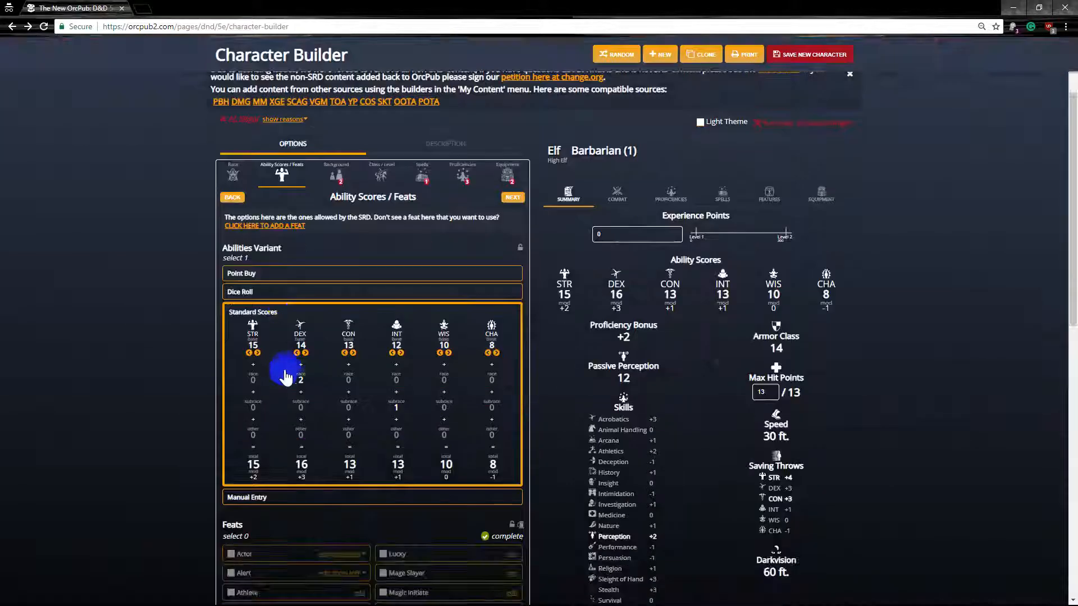
pyautogui.click(248, 353)
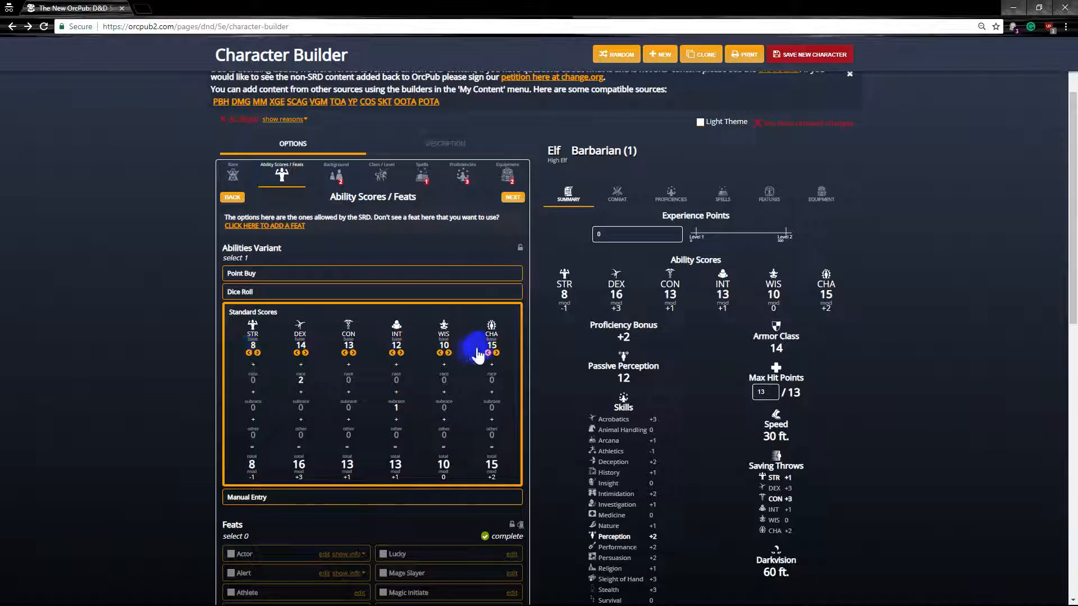
pyautogui.click(448, 353)
pyautogui.click(401, 353)
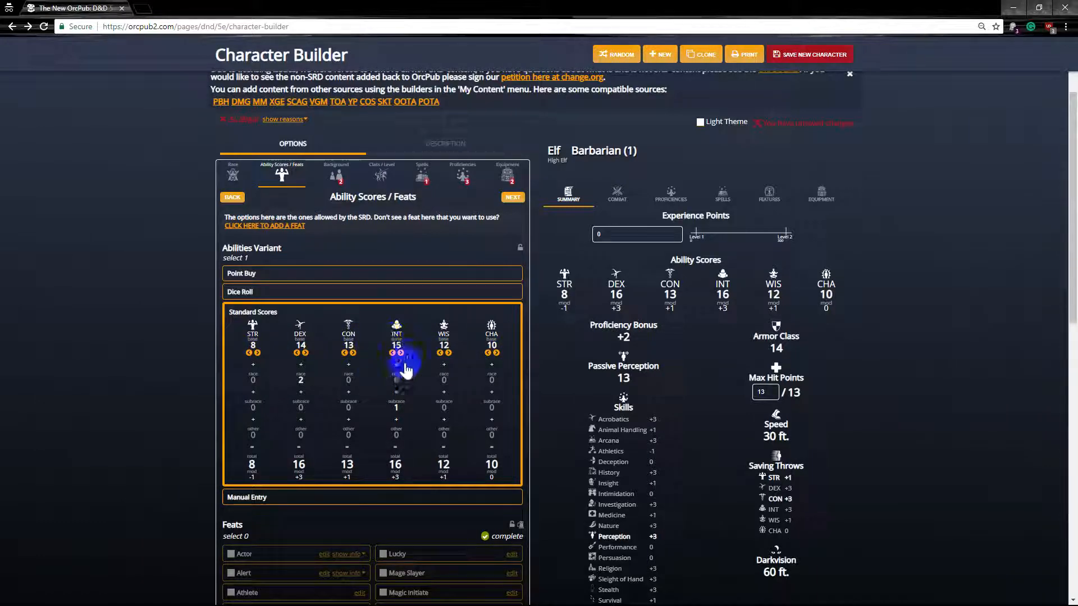
pyautogui.scroll(-2, 414, 294)
pyautogui.scroll(1, 361, 284)
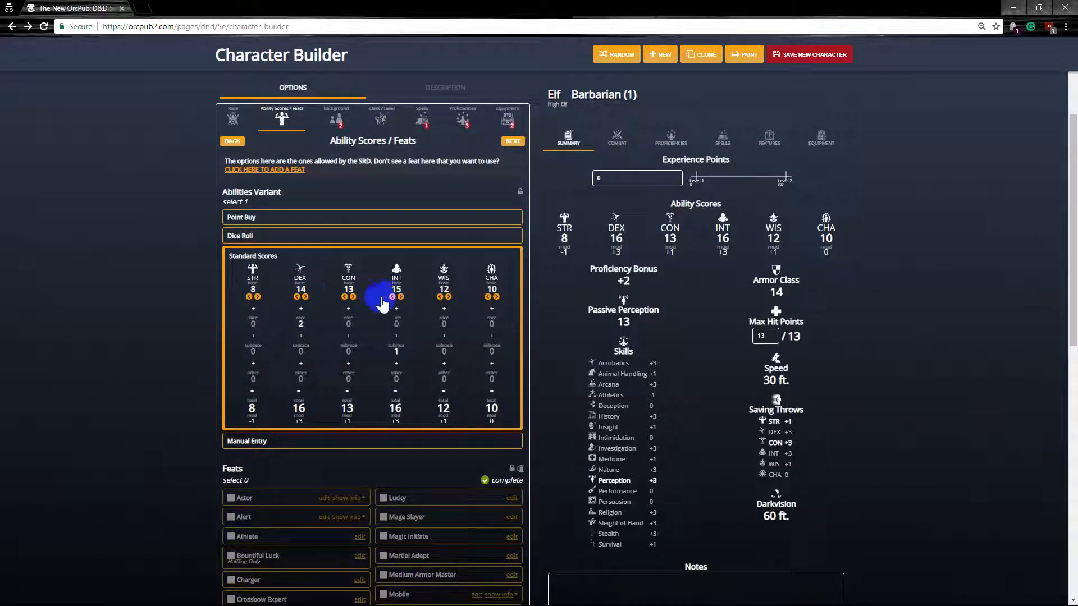
pyautogui.click(257, 297)
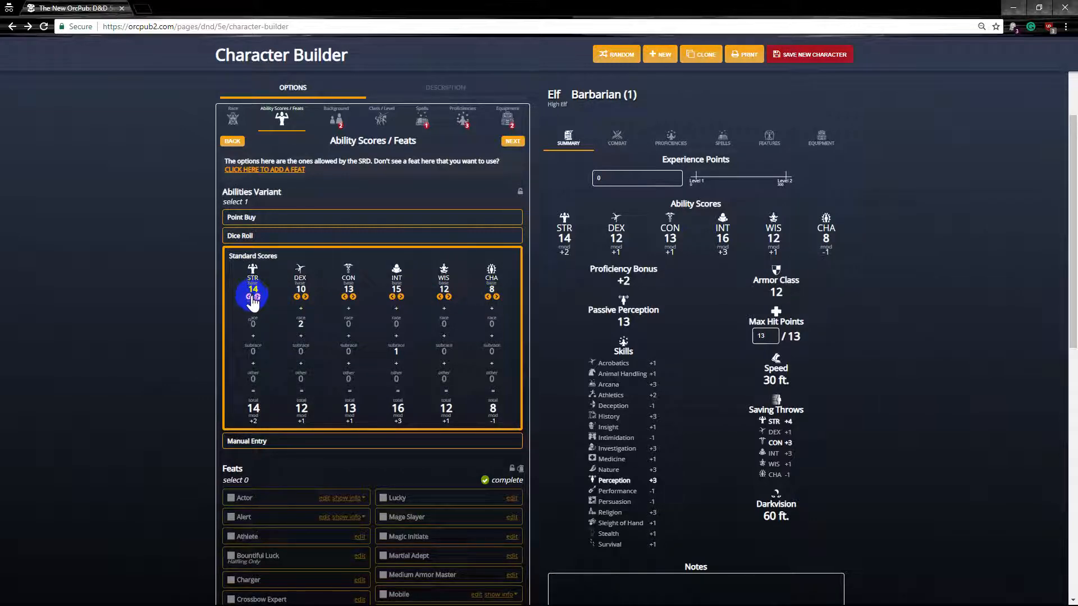
pyautogui.click(250, 297)
# In the Background options, choose Neutral Evil as the alignment and Sage as the background.
pyautogui.scroll(3, 377, 337)
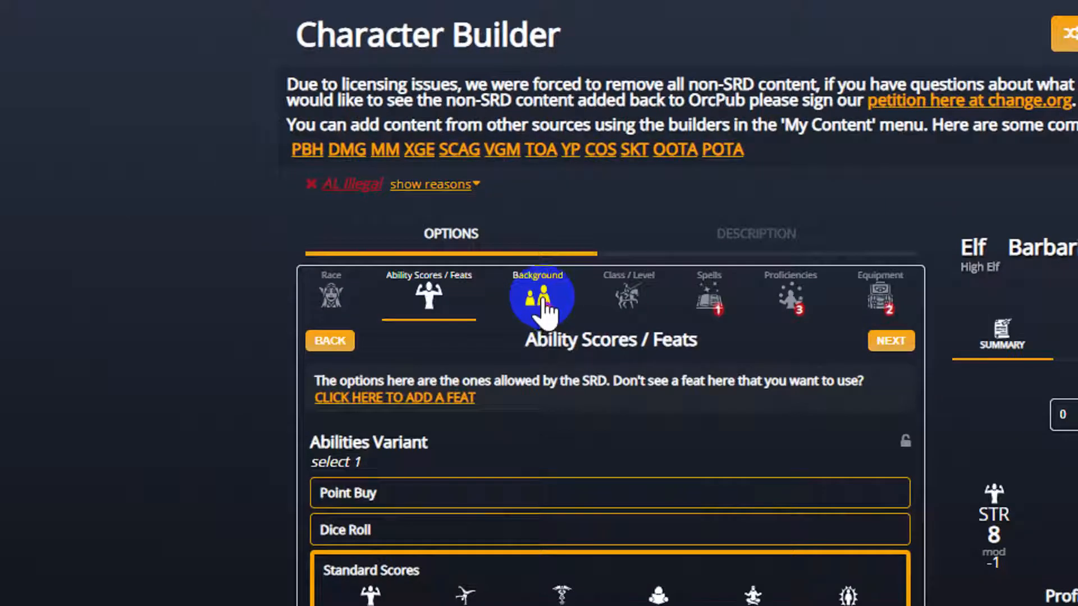
pyautogui.click(337, 295)
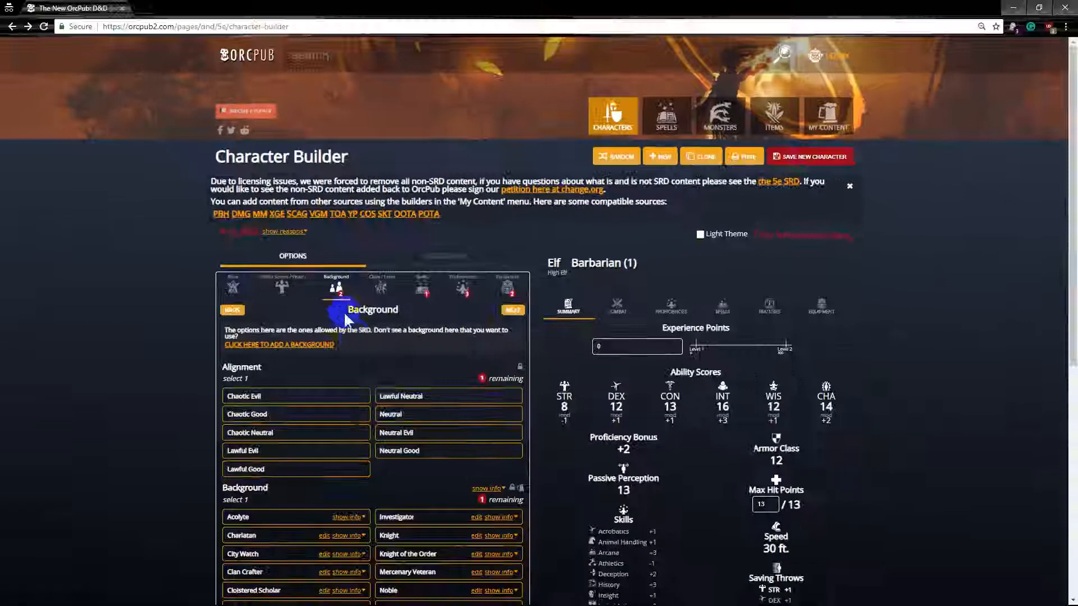
pyautogui.scroll(-1, 388, 396)
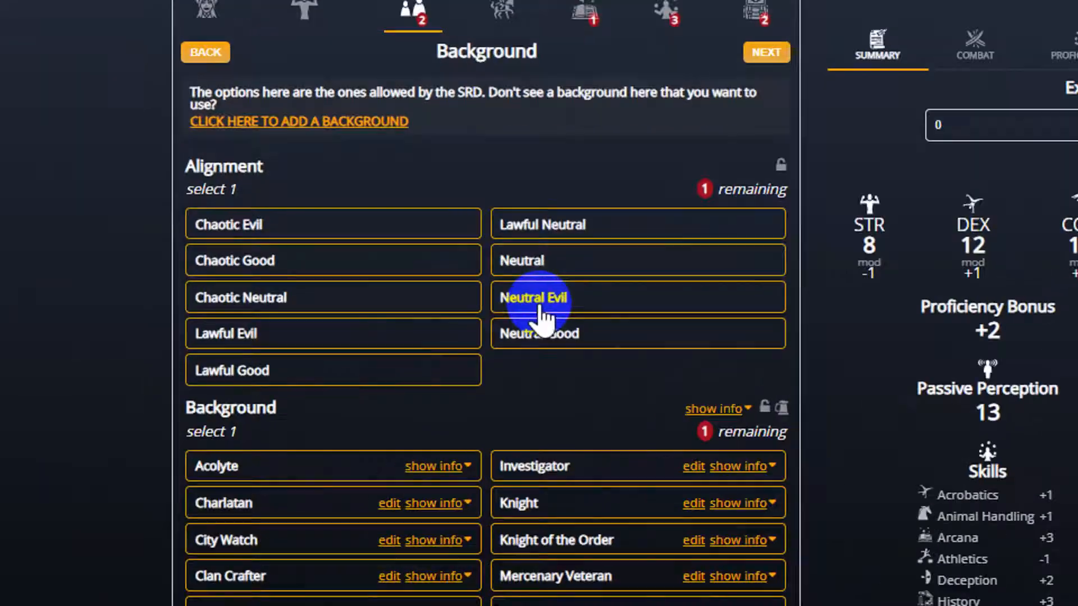
pyautogui.click(542, 306)
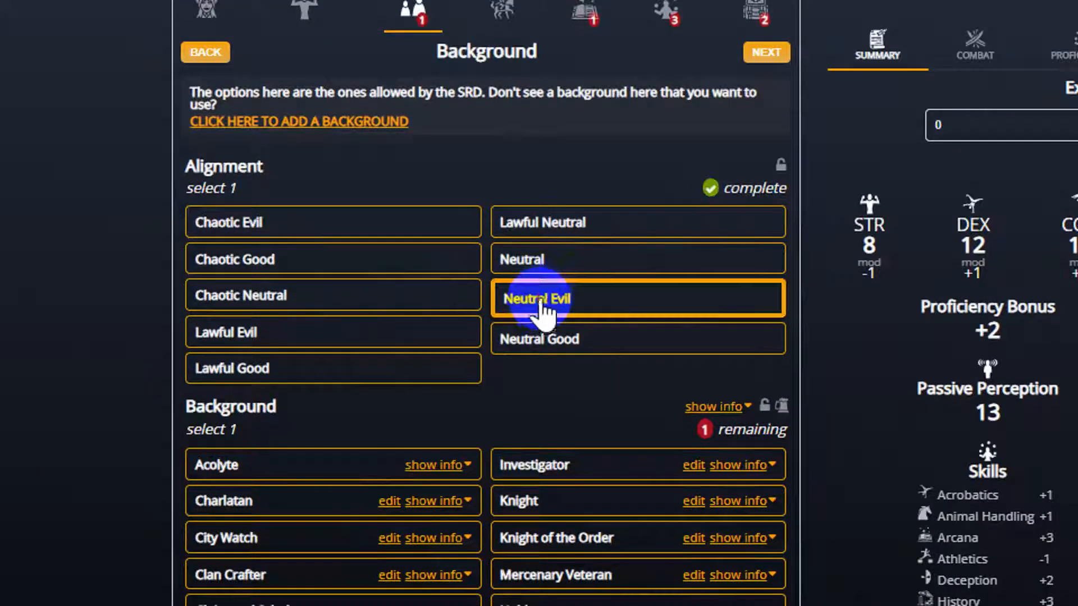
pyautogui.scroll(-2, 415, 400)
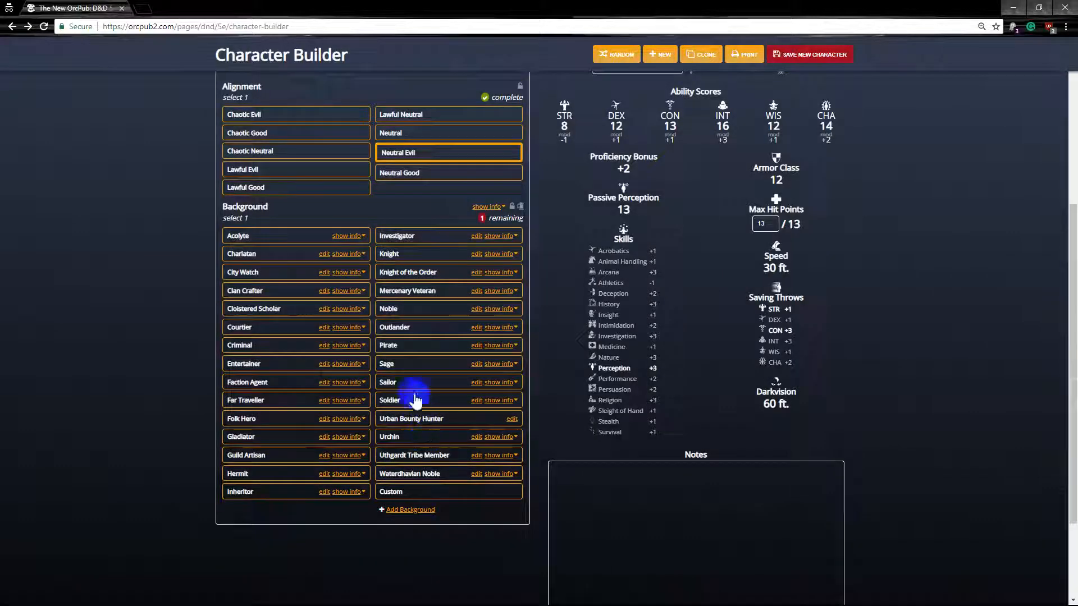
pyautogui.click(402, 365)
# In the Class / Level options, change the class from Barbarian to Wizard and choose the Wizard's level.
pyautogui.scroll(5, 428, 392)
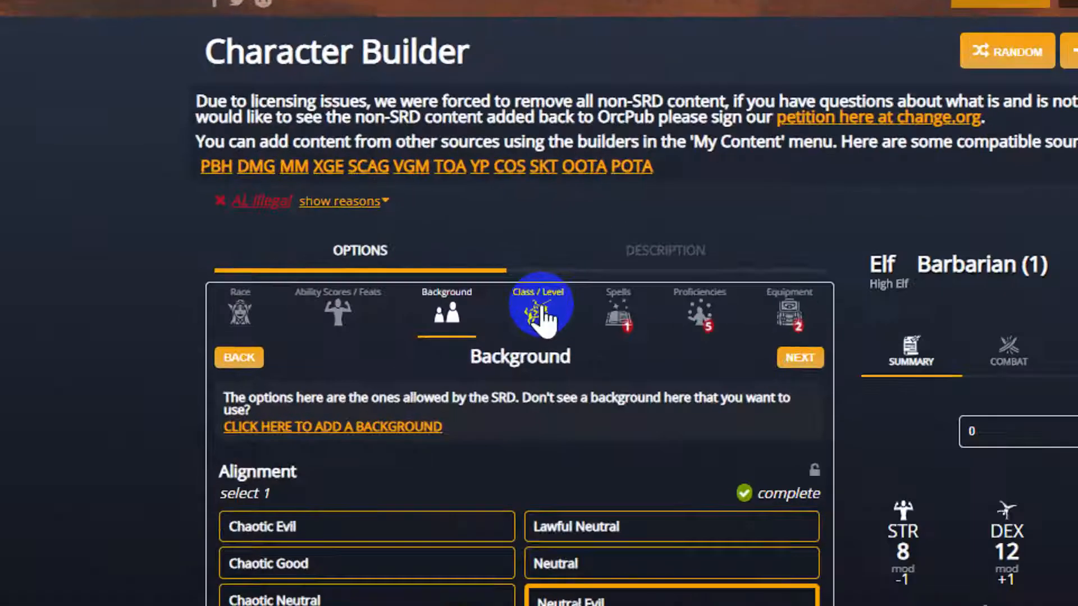
pyautogui.click(381, 286)
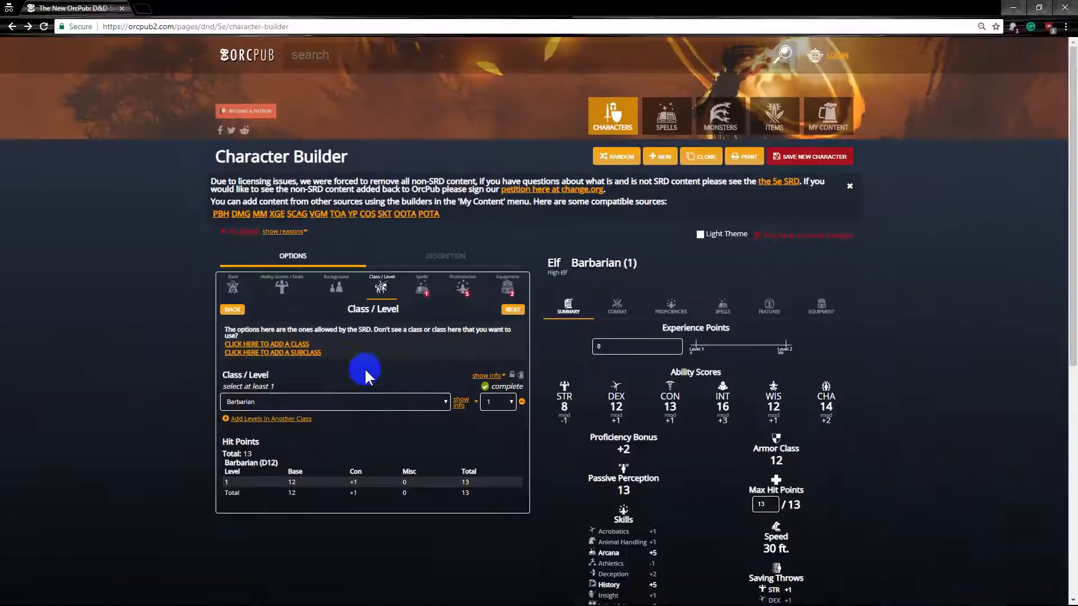
pyautogui.scroll(-2, 365, 371)
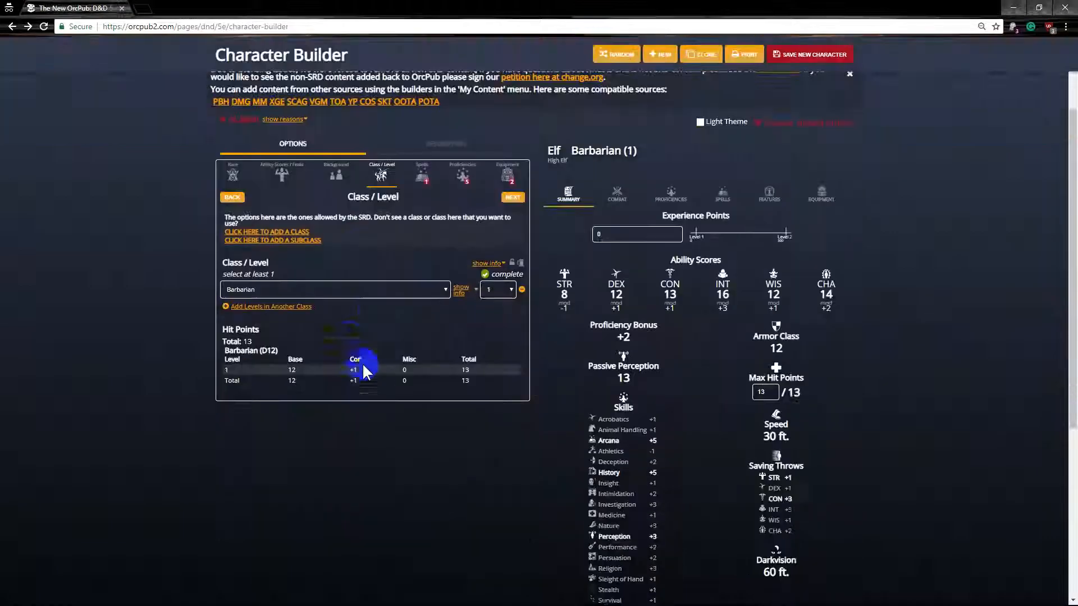
pyautogui.click(332, 290)
pyautogui.click(265, 409)
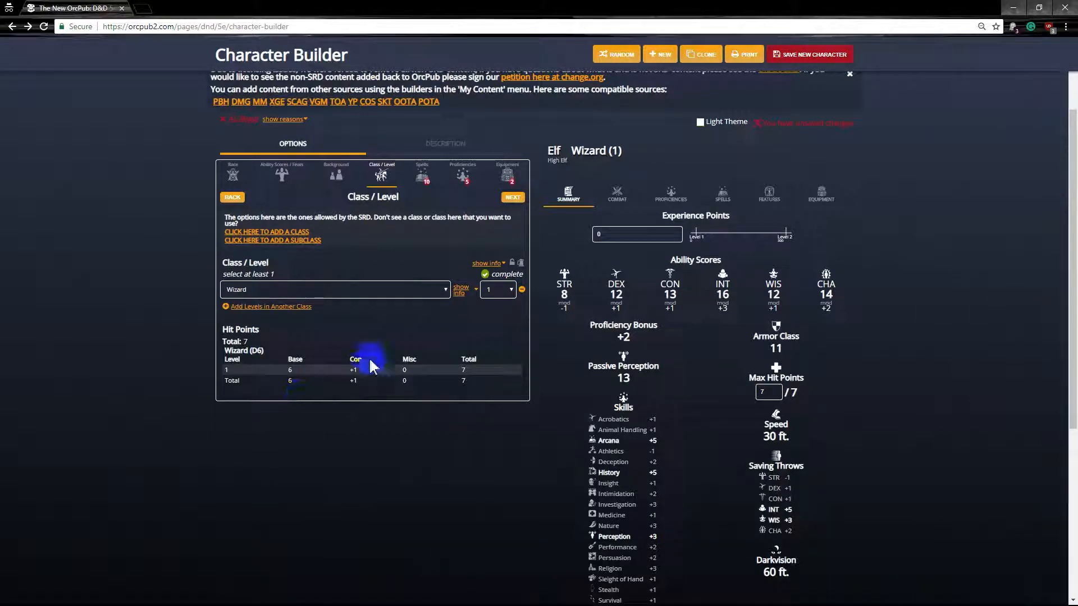
pyautogui.click(507, 297)
pyautogui.click(489, 336)
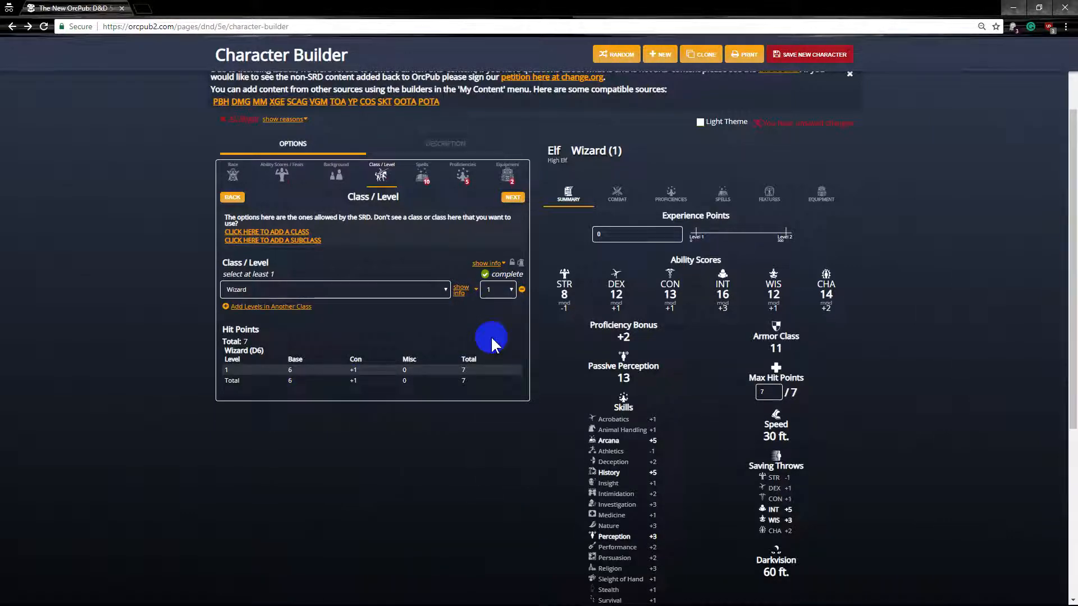
# Fill the Wizard's hit points for levels 2 to 5 with average values and choose School of Evocation as the Arcane Tradition.
pyautogui.scroll(-1, 505, 332)
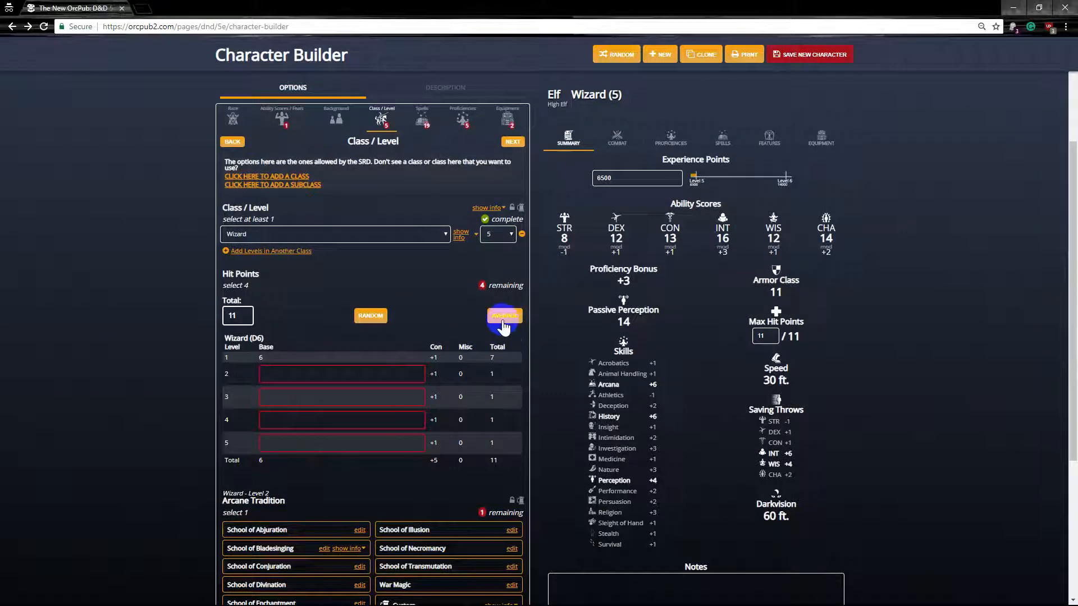
pyautogui.click(503, 316)
pyautogui.scroll(-2, 449, 328)
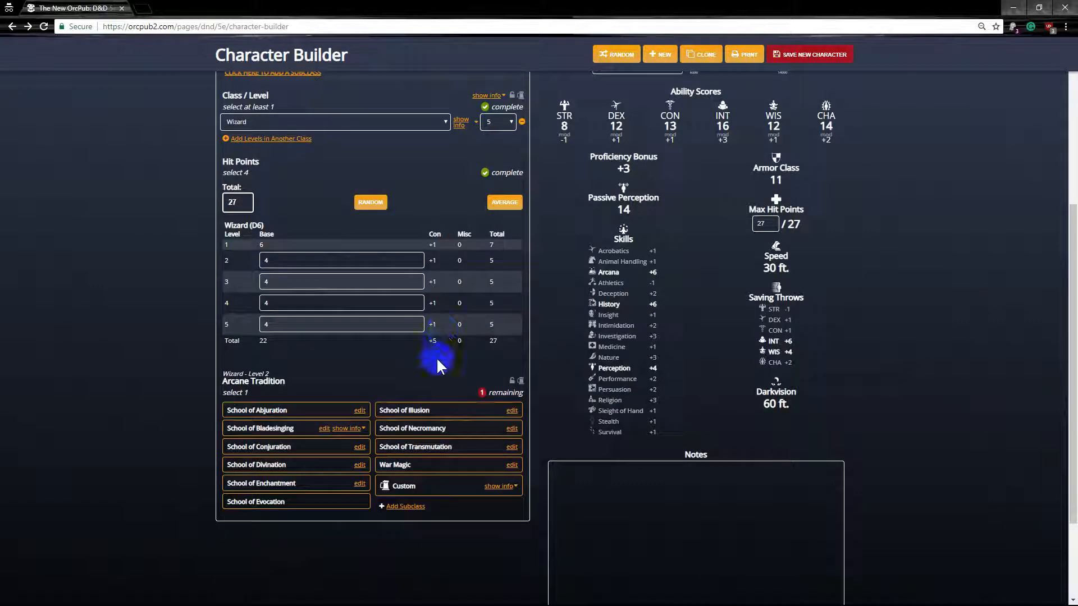
pyautogui.click(300, 503)
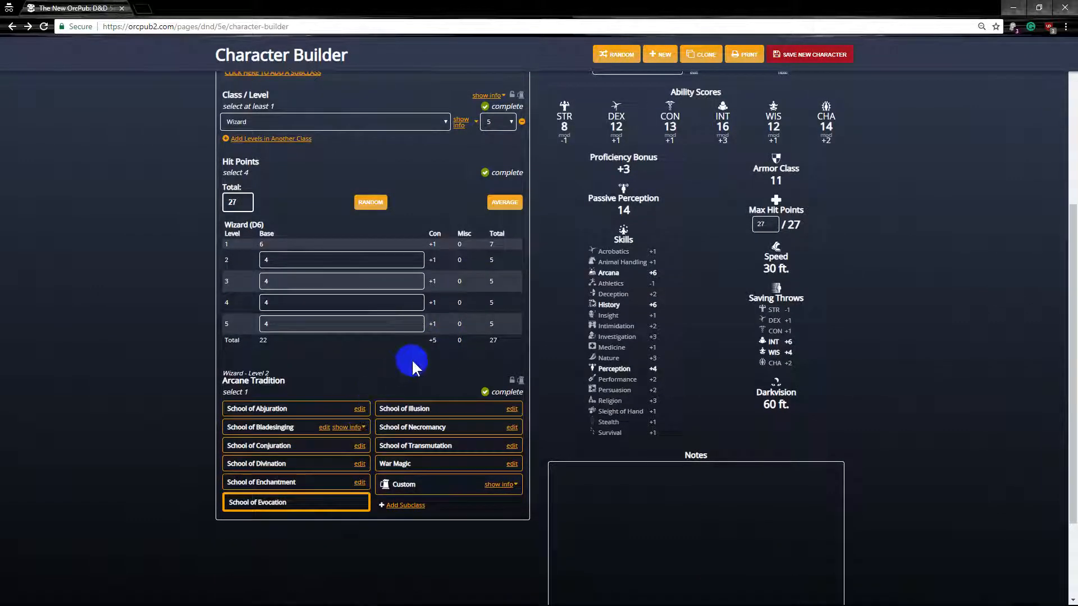
# Take the Ability Score Improvement for Wizard level 4 and put both points into INT.
pyautogui.scroll(5, 413, 366)
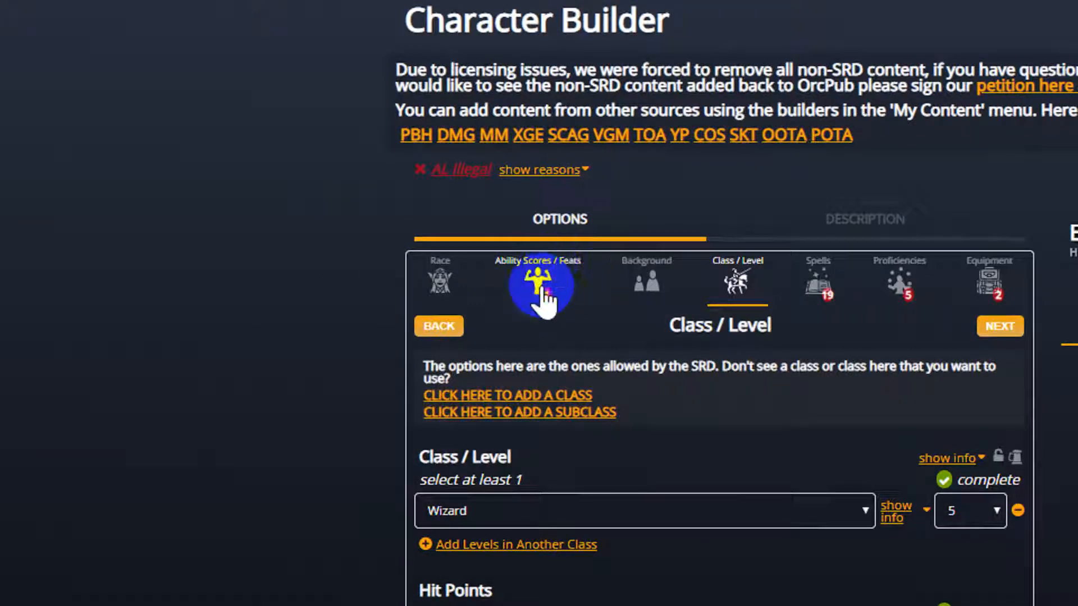
pyautogui.click(542, 289)
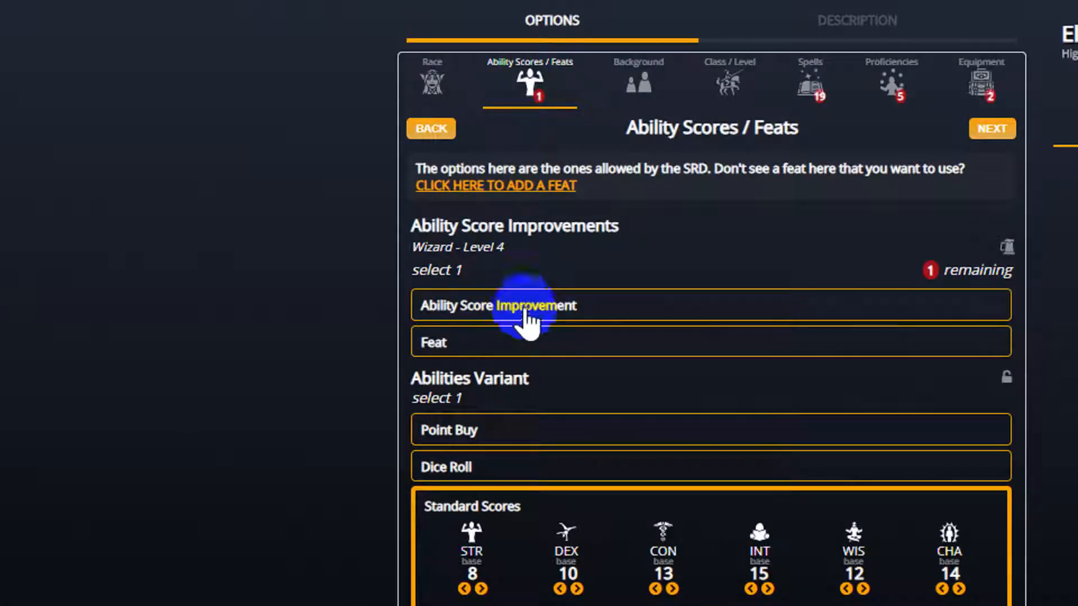
pyautogui.click(520, 307)
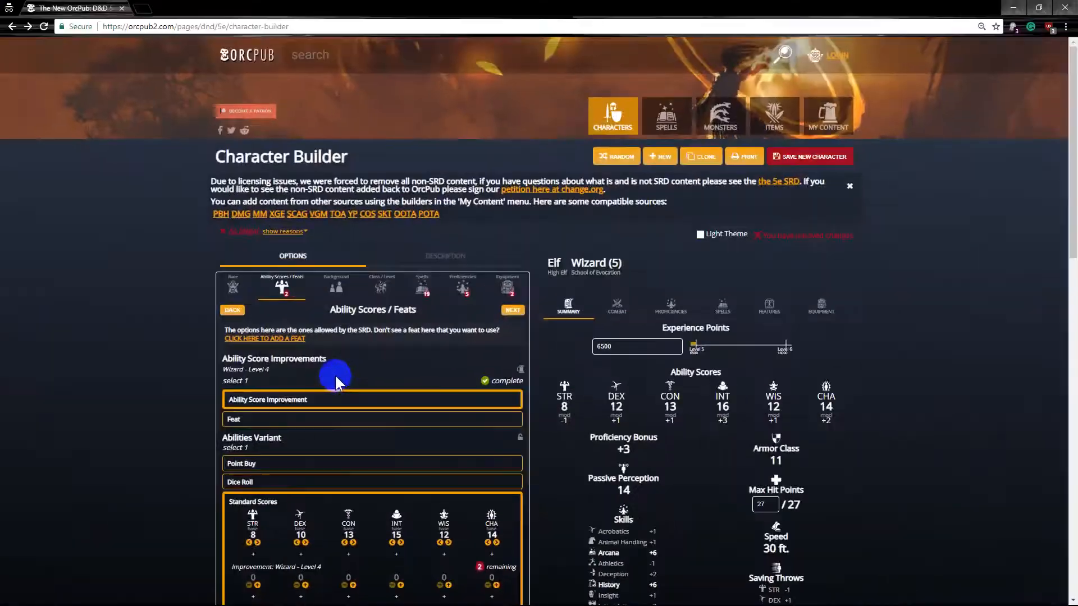
pyautogui.scroll(-2, 627, 337)
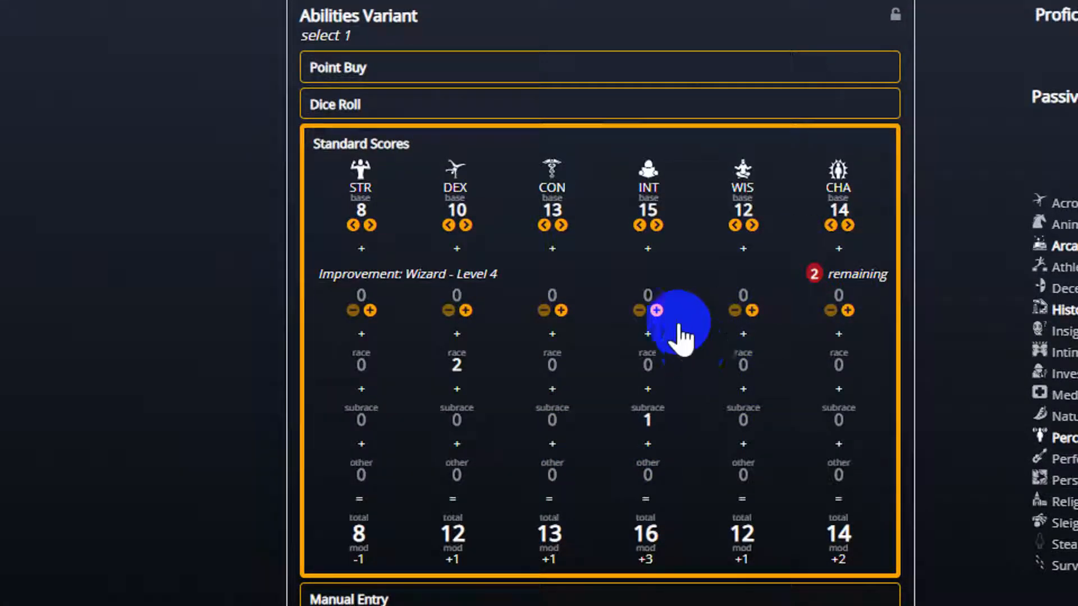
pyautogui.click(656, 310)
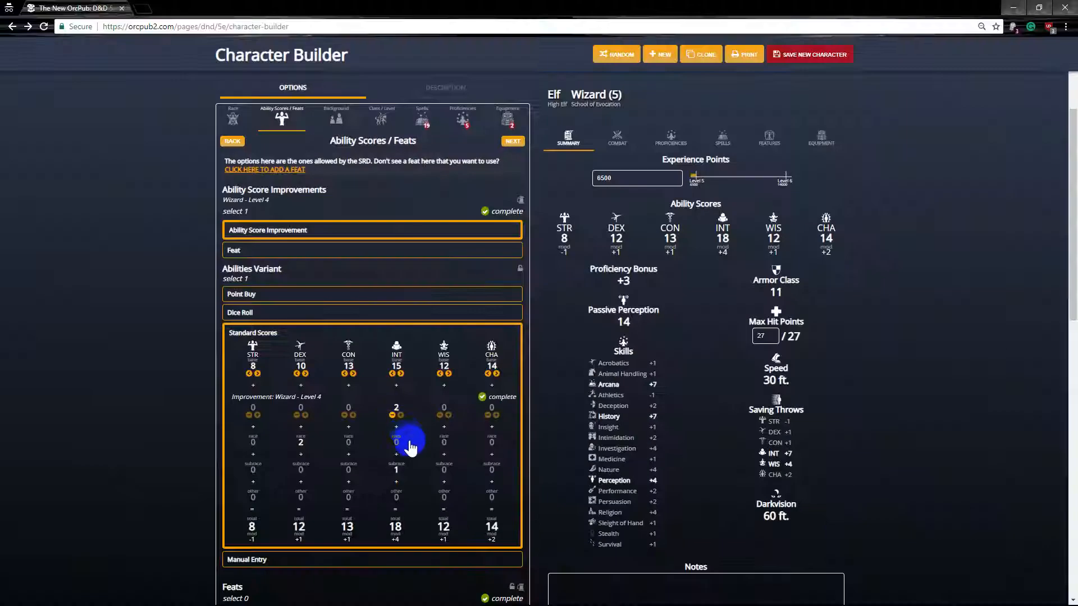
# In the Spells options, choose Mage Hand as the High Elf cantrip.
pyautogui.scroll(1, 398, 435)
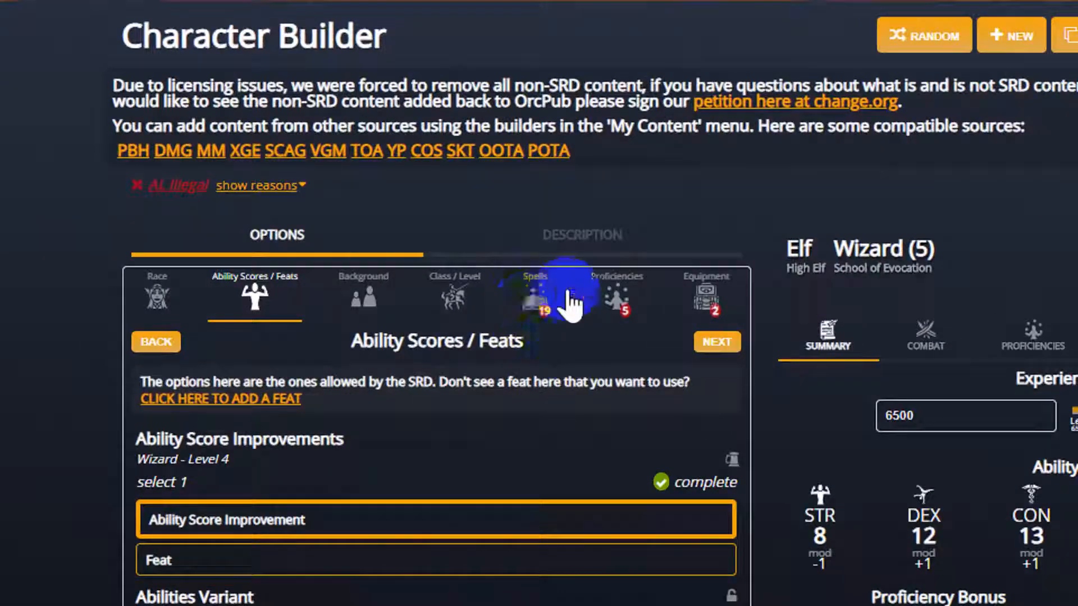
pyautogui.click(422, 298)
pyautogui.scroll(-3, 534, 314)
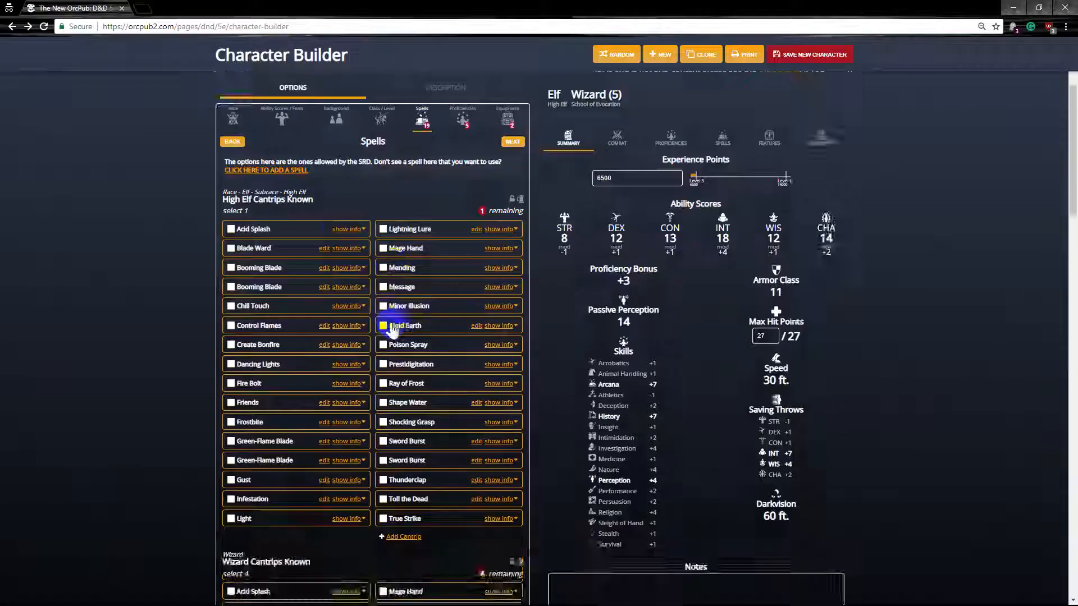
pyautogui.scroll(1, 317, 487)
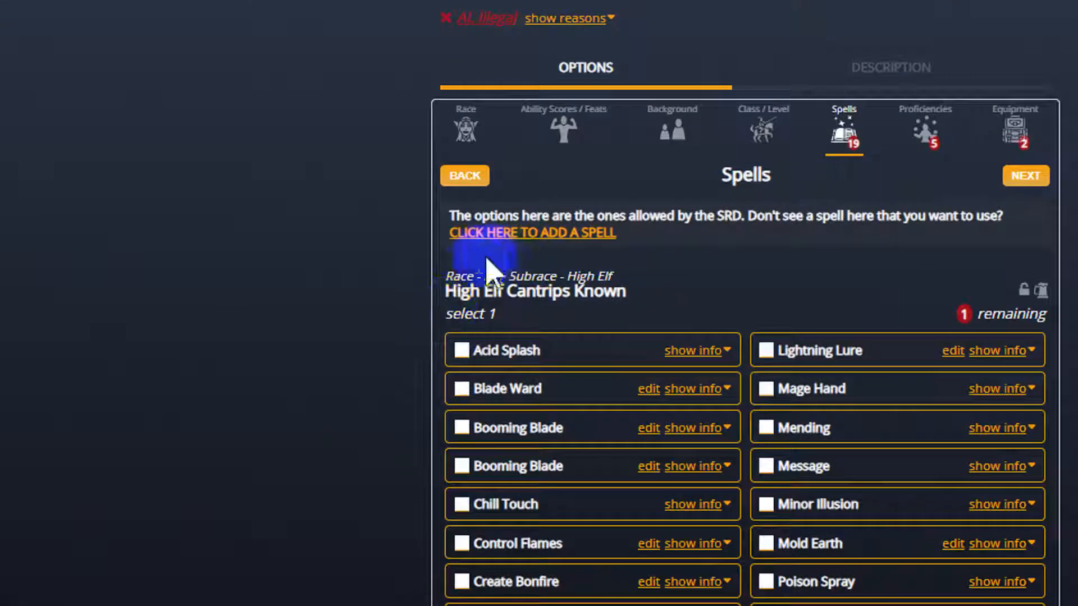
pyautogui.click(820, 400)
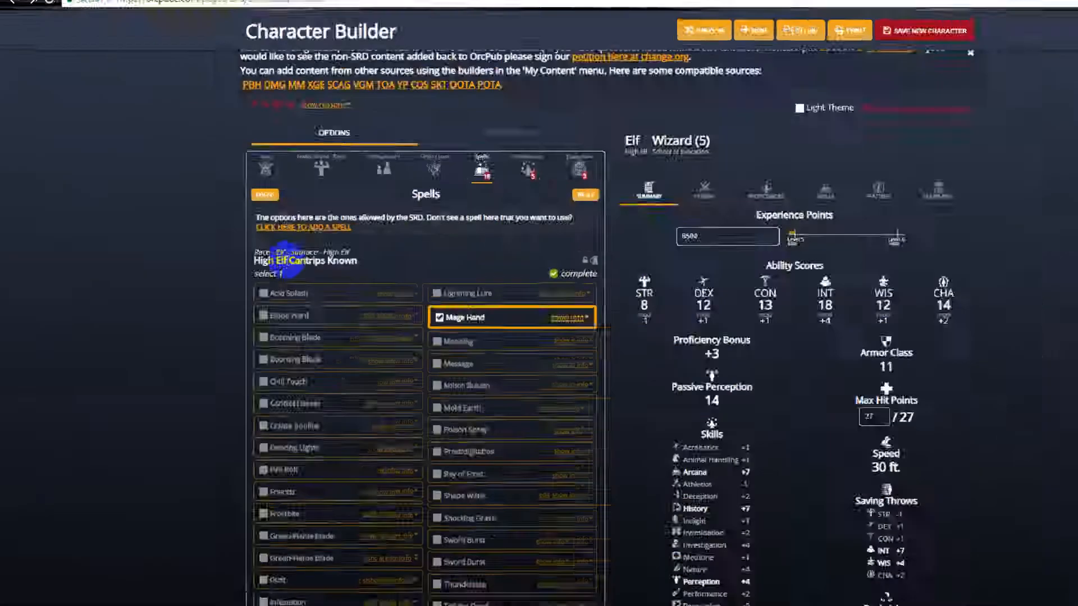
# Choose Mending, Chill Touch, Booming Blade and Blade Ward as the four Wizard cantrips.
pyautogui.scroll(-10, 270, 314)
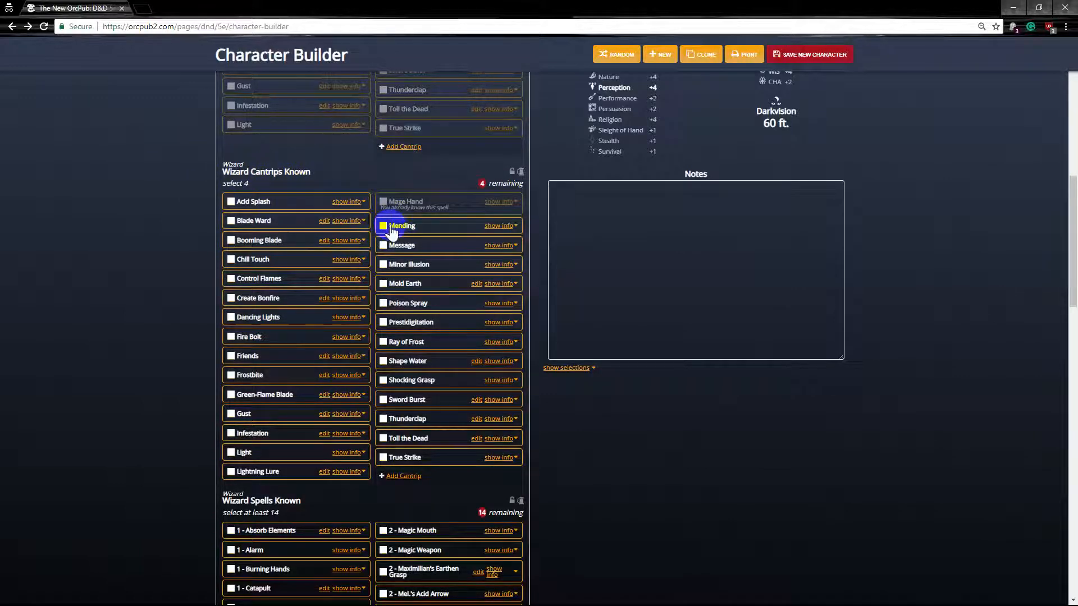
pyautogui.click(392, 228)
pyautogui.click(274, 260)
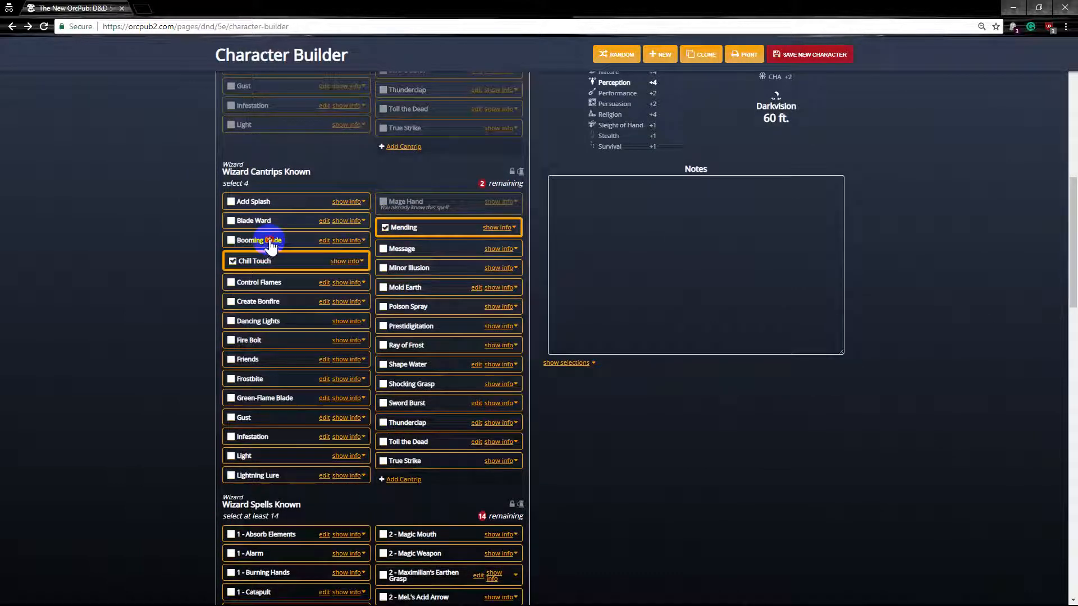
pyautogui.click(271, 241)
pyautogui.click(272, 211)
pyautogui.scroll(-2, 308, 214)
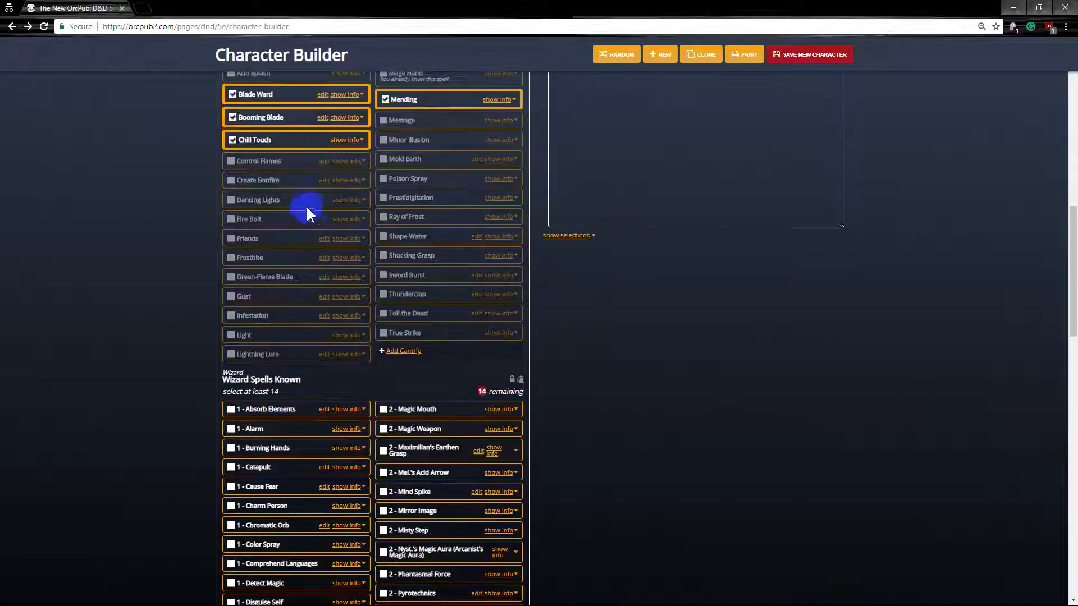
# Add Burning Hands, Charm Person, Mirror Image, False Life, See Invisibility, Enemies Abound and Sense Emotion to the Wizard's known spells.
pyautogui.scroll(-5, 318, 208)
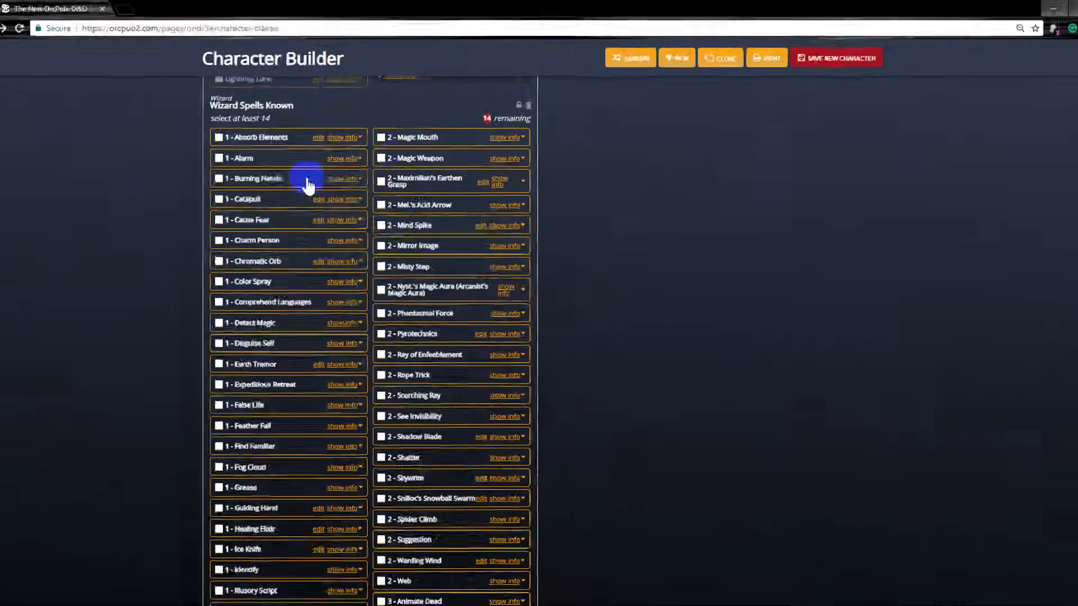
pyautogui.click(307, 181)
pyautogui.click(247, 240)
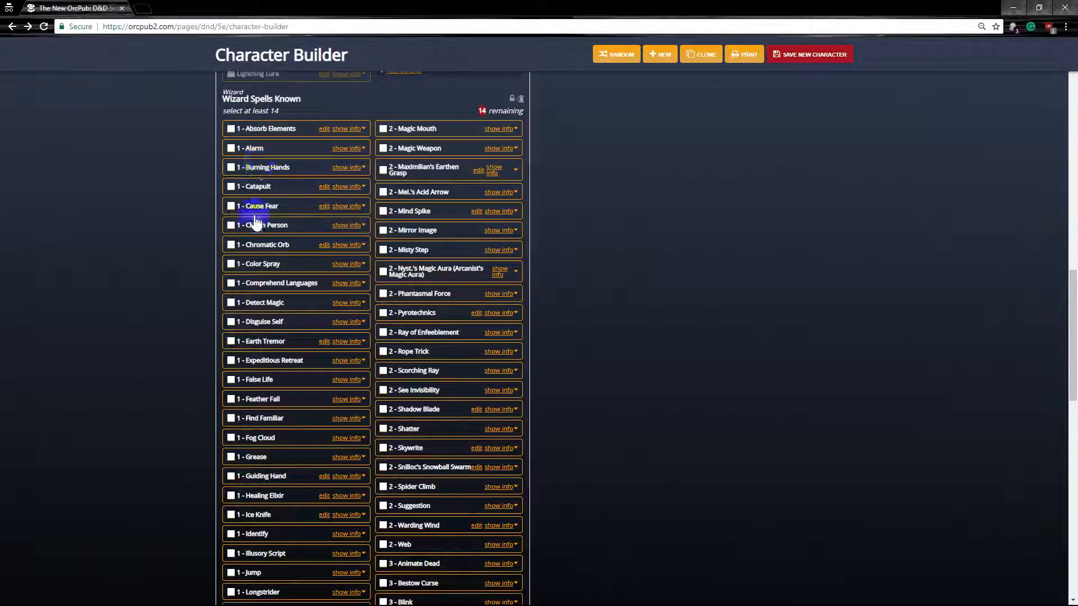
pyautogui.click(434, 246)
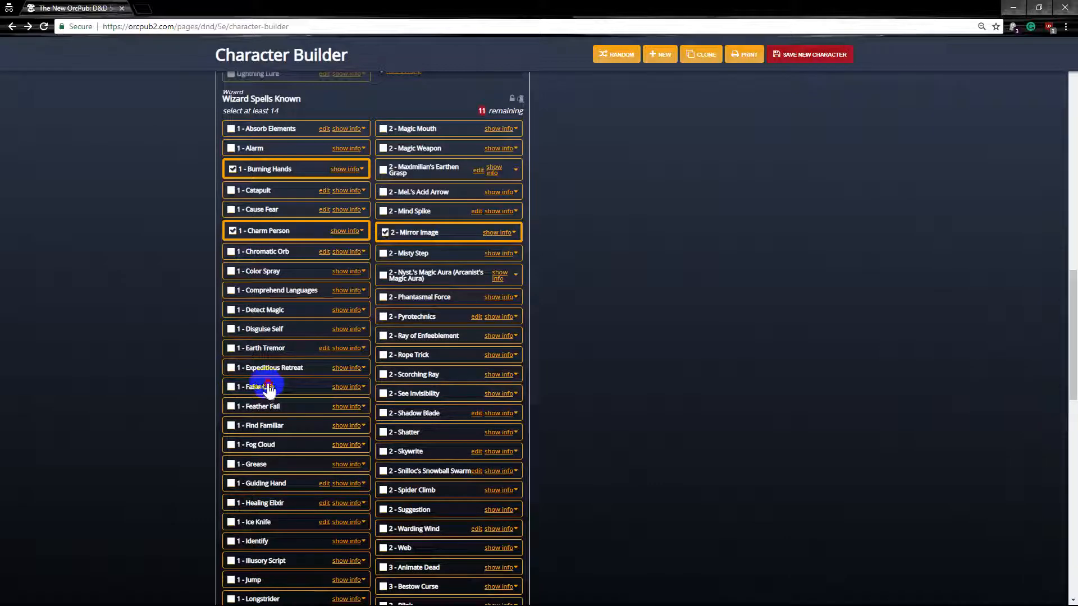
pyautogui.click(269, 389)
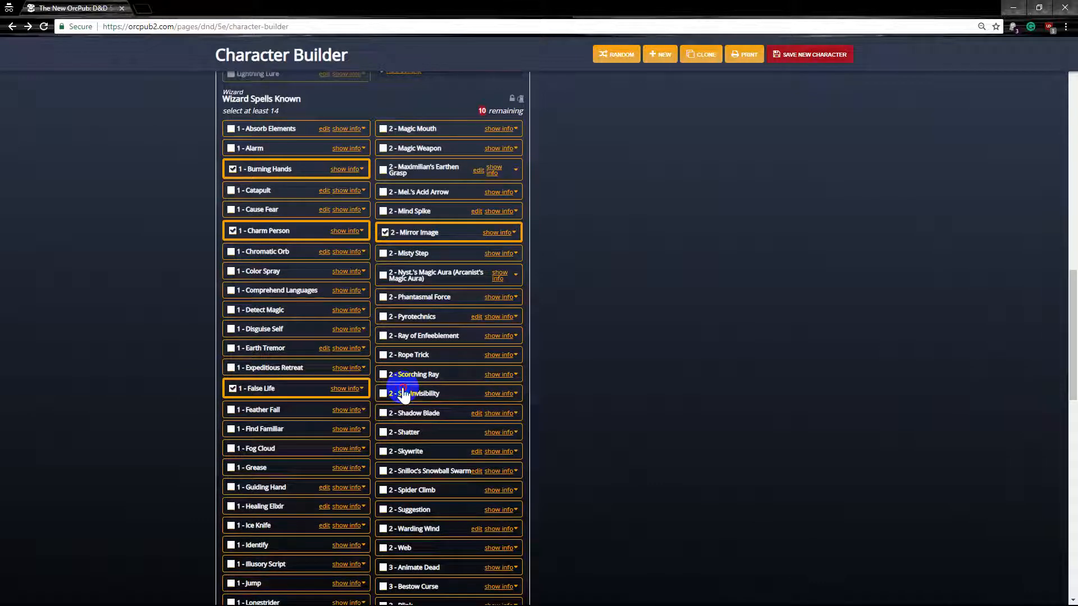
pyautogui.click(402, 391)
pyautogui.scroll(-6, 404, 382)
pyautogui.click(409, 368)
pyautogui.click(279, 388)
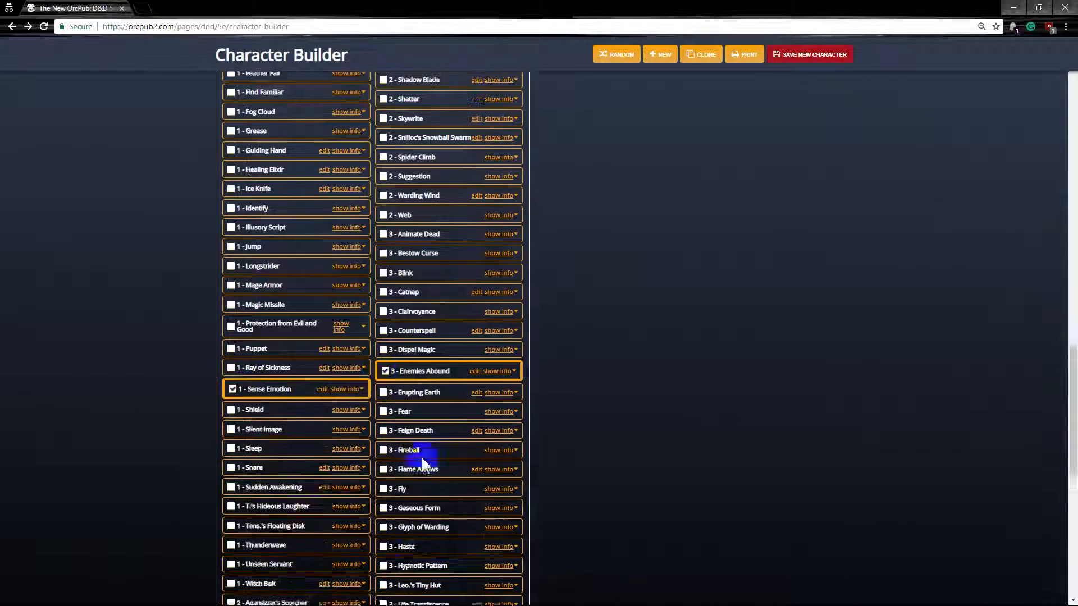
# Complete the Wizard's known spells with Protection from Energy, Wall of Sand, Hold Person, Gentle Repose, Gust of Wind, Magic Weapon and Magic Mouth.
pyautogui.scroll(-5, 416, 461)
pyautogui.click(418, 454)
pyautogui.scroll(-4, 278, 524)
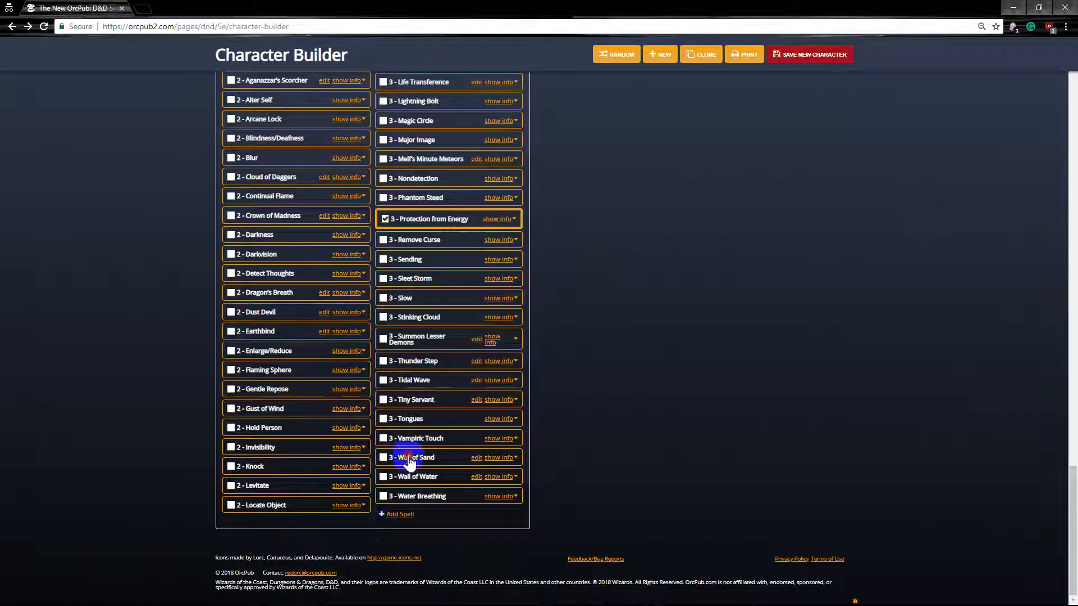
pyautogui.click(399, 458)
pyautogui.click(250, 429)
pyautogui.click(264, 389)
pyautogui.scroll(15, 385, 349)
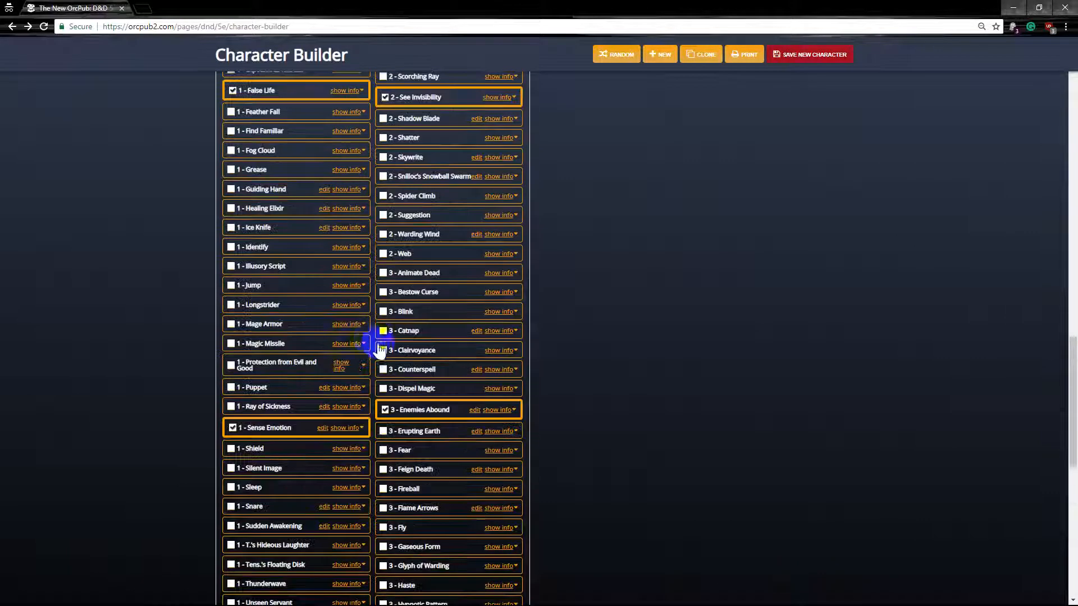
pyautogui.click(412, 299)
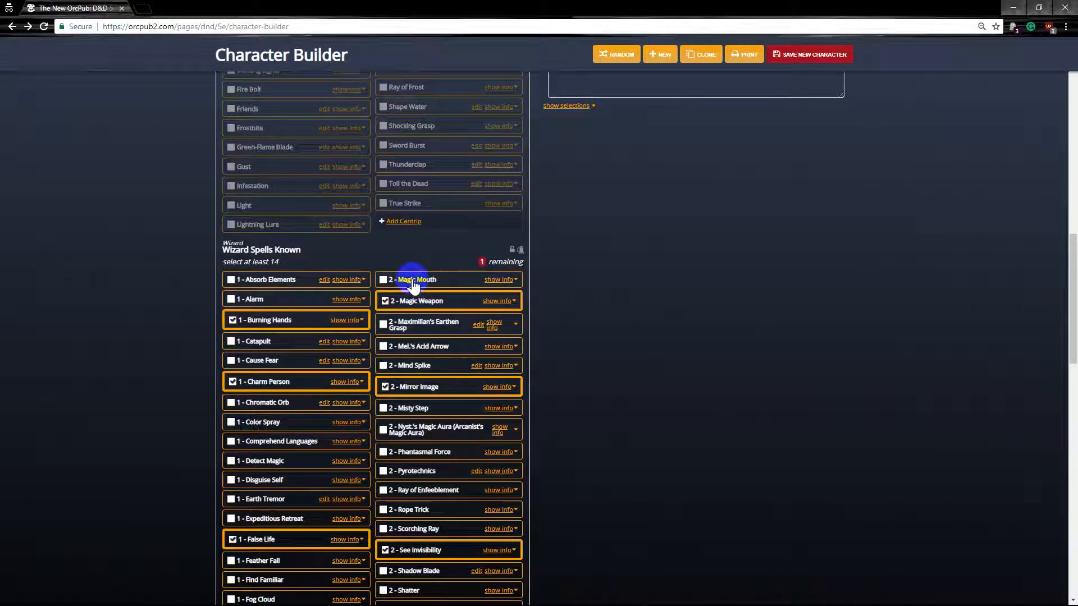
pyautogui.click(413, 280)
# In the character summary's spell list, mark the 1st-level spells False Life, Charm Person and Burning Hands as prepared.
pyautogui.scroll(12, 459, 237)
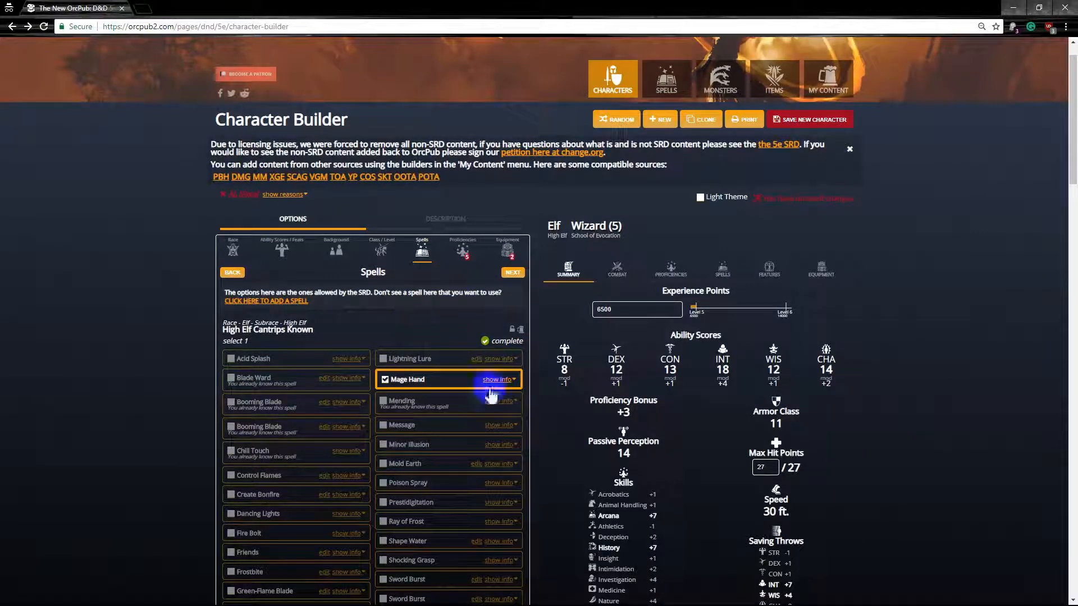
pyautogui.scroll(1, 618, 365)
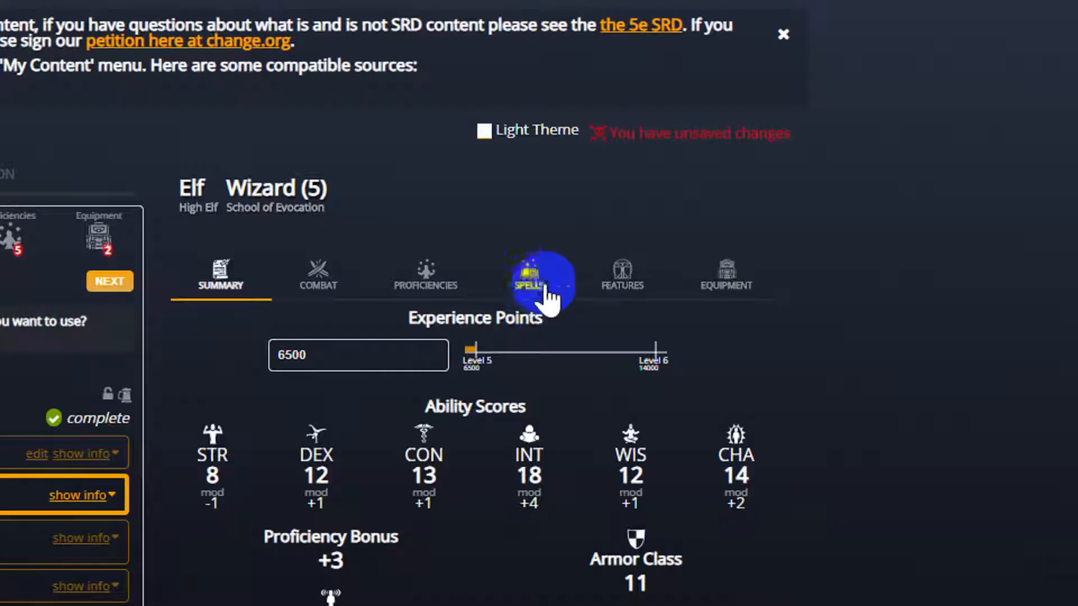
pyautogui.click(531, 280)
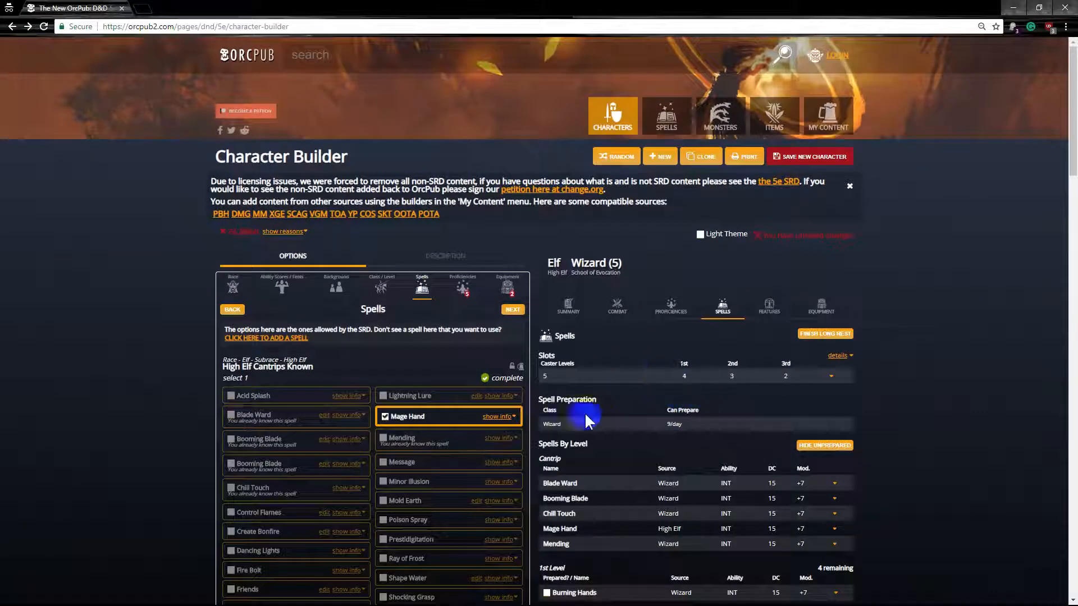
pyautogui.scroll(-5, 686, 440)
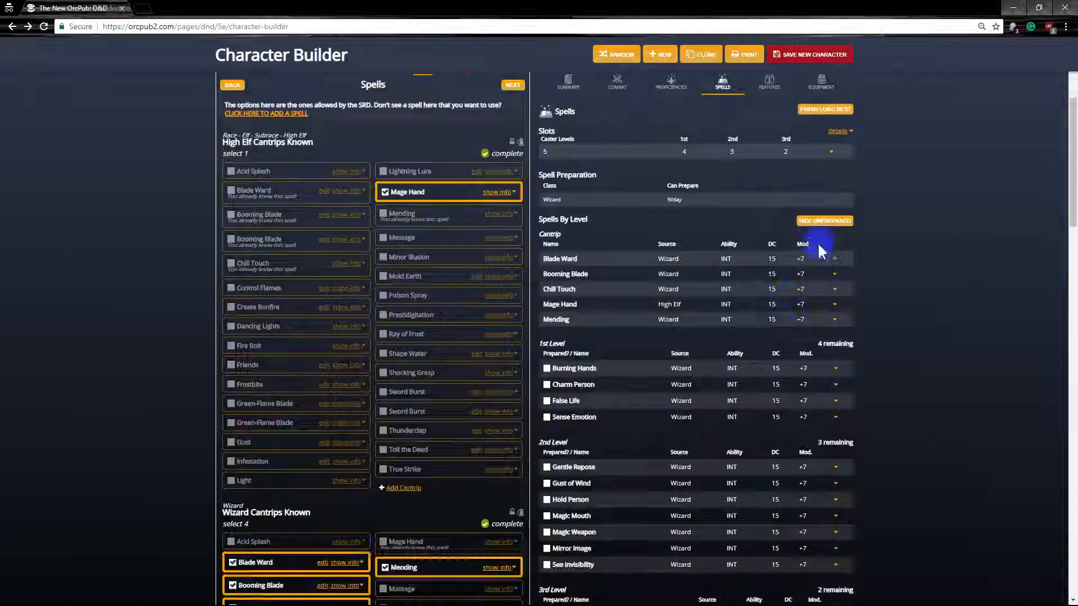
pyautogui.scroll(-1, 662, 210)
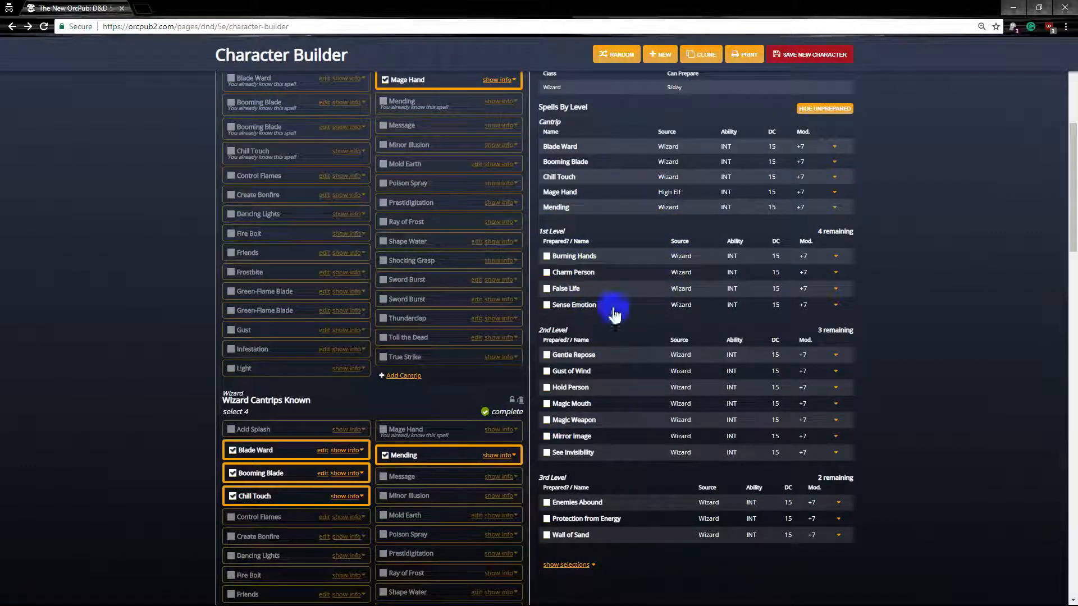
pyautogui.click(547, 305)
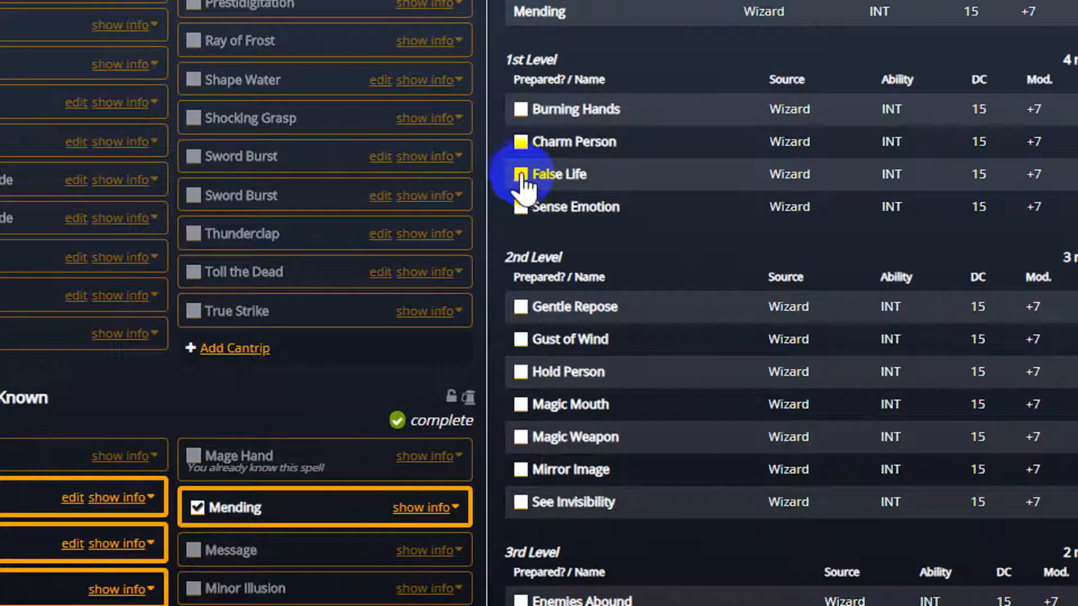
pyautogui.click(521, 142)
pyautogui.click(521, 110)
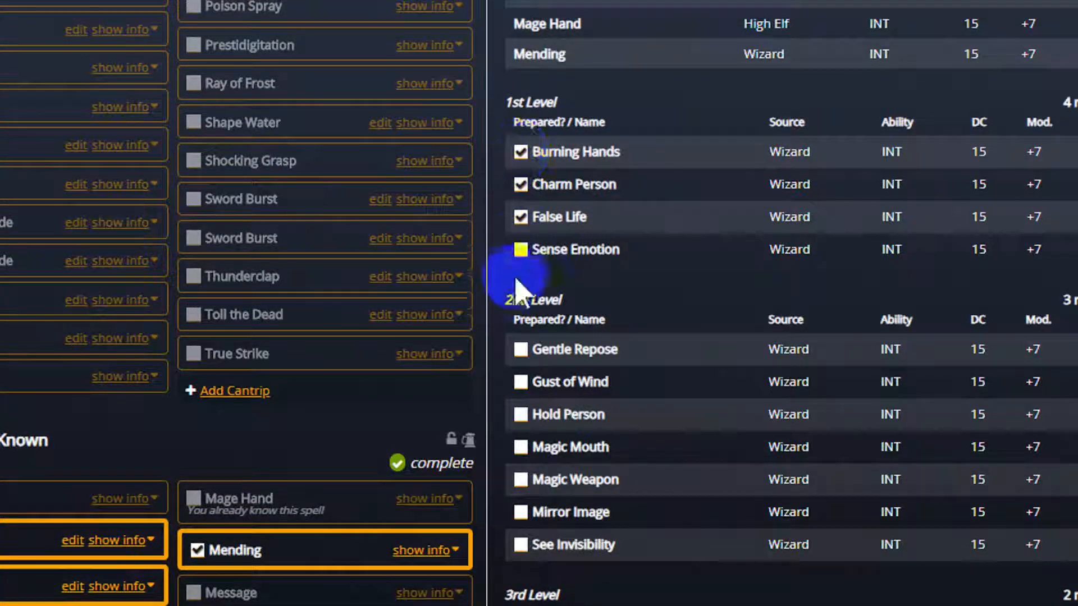
# Mark Hold Person, Magic Mouth, Mirror Image, See Invisibility, Enemies Abound and Protection from Energy as prepared among the 2nd- and 3rd-level spells.
pyautogui.click(521, 447)
pyautogui.scroll(-4, 524, 475)
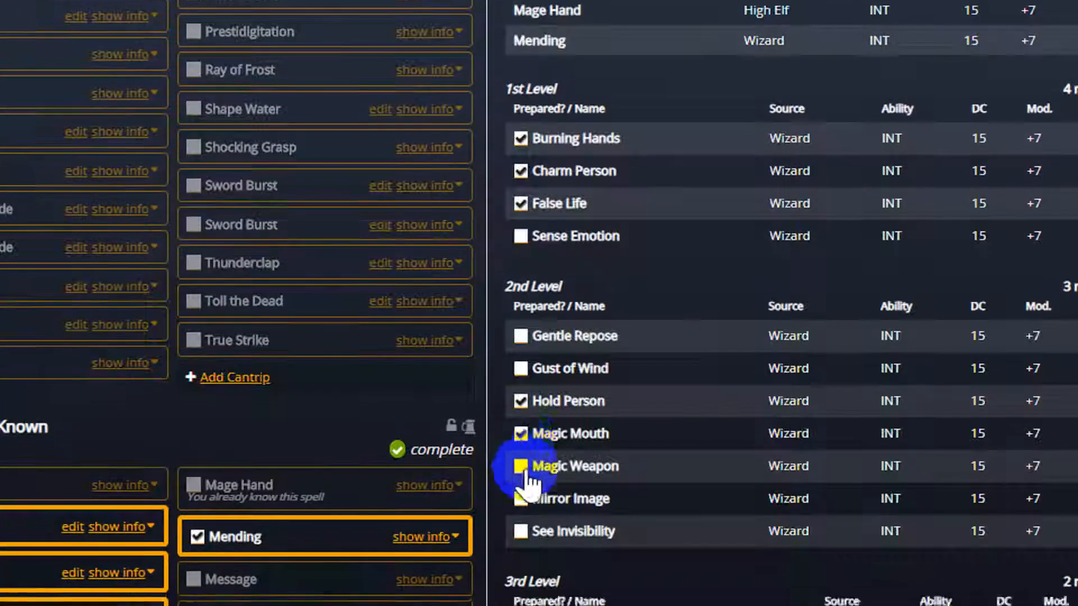
pyautogui.click(521, 440)
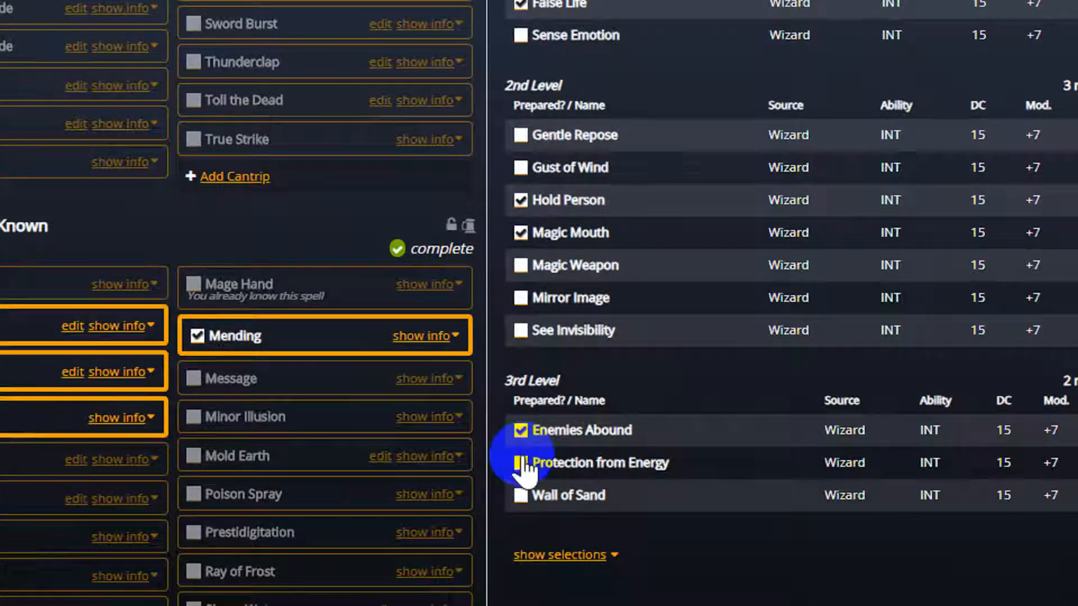
pyautogui.click(521, 472)
pyautogui.click(521, 328)
pyautogui.click(521, 296)
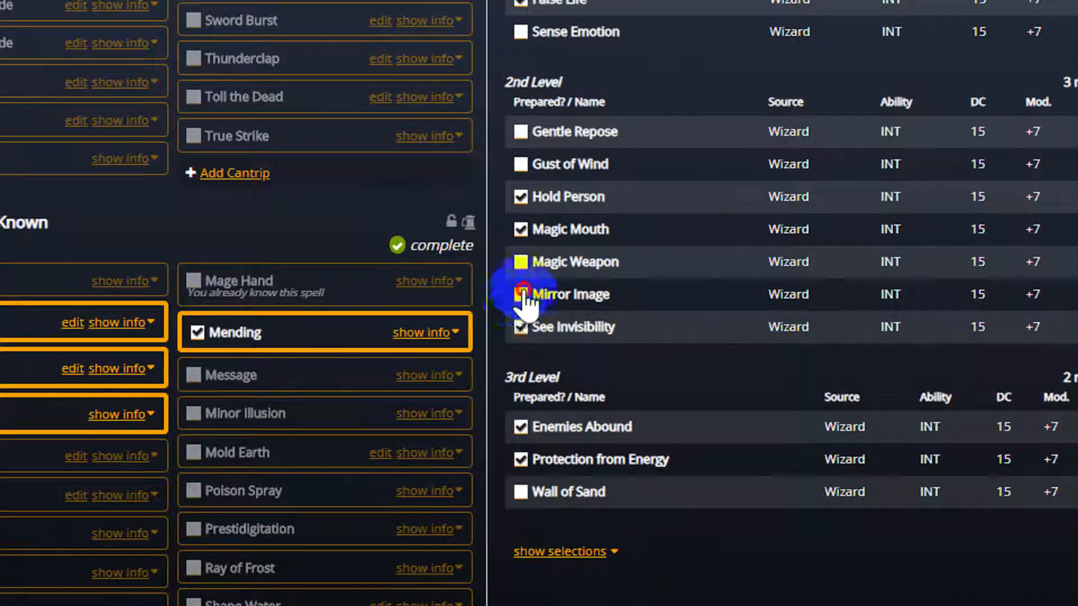
pyautogui.click(521, 262)
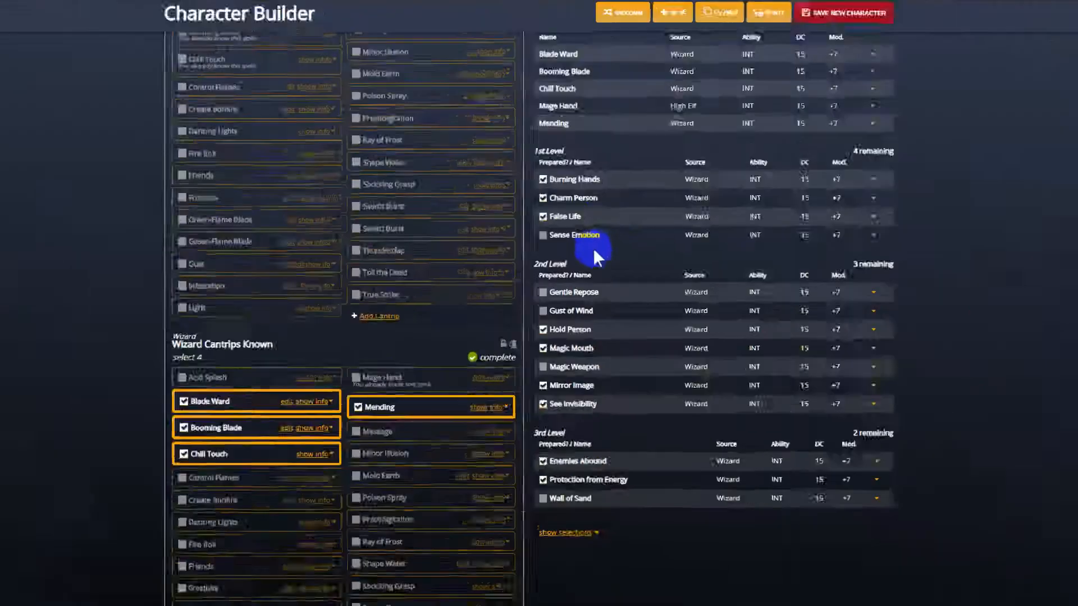
pyautogui.scroll(7, 657, 393)
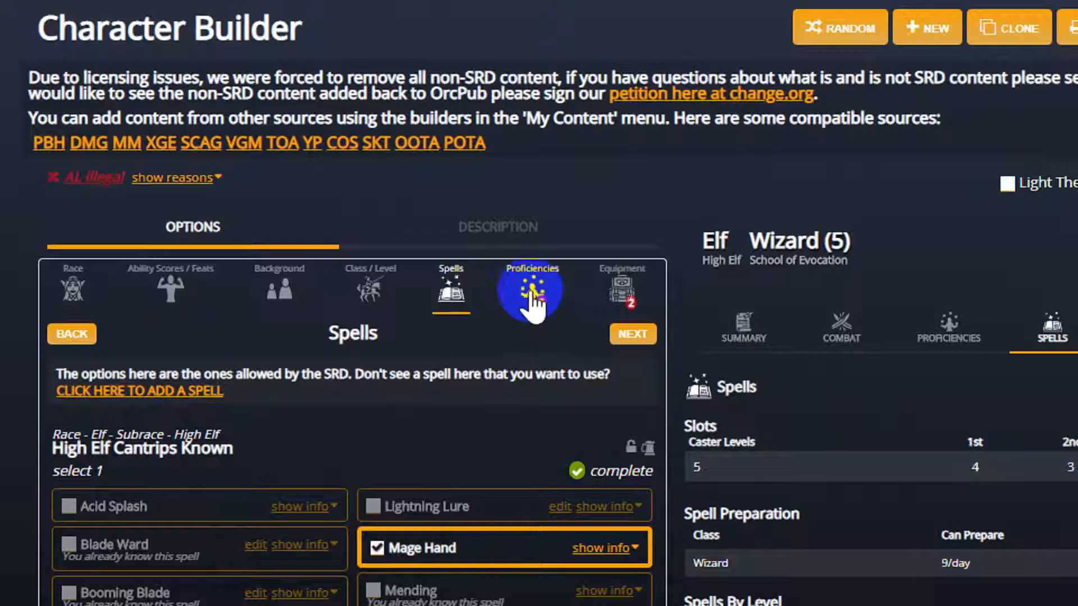
# Choose Investigation and Religion as the Wizard's two skill proficiencies.
pyautogui.click(530, 292)
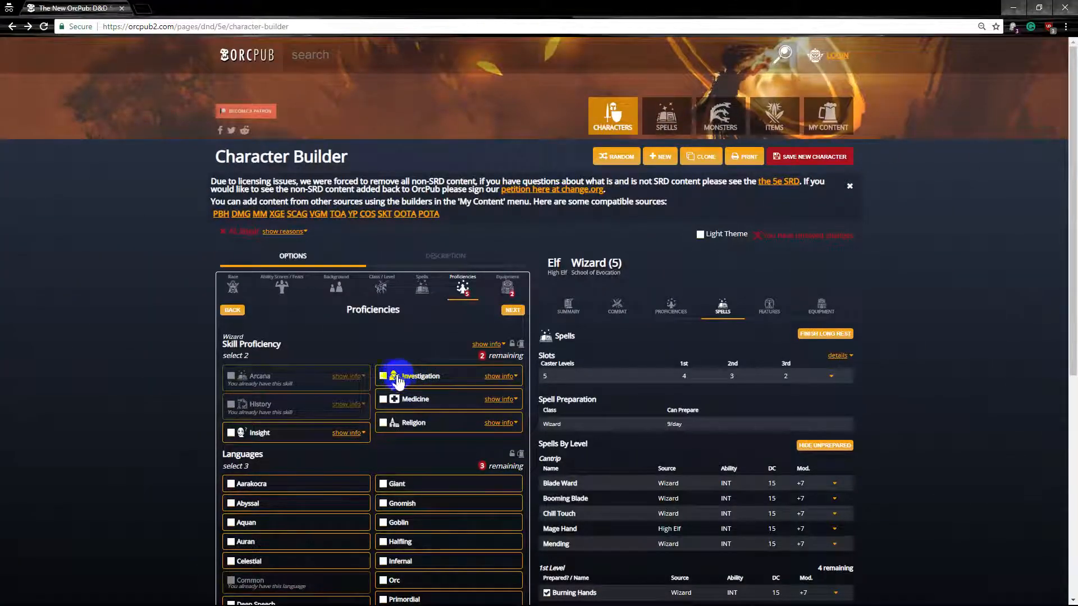
pyautogui.click(397, 379)
pyautogui.click(384, 422)
pyautogui.scroll(-3, 349, 457)
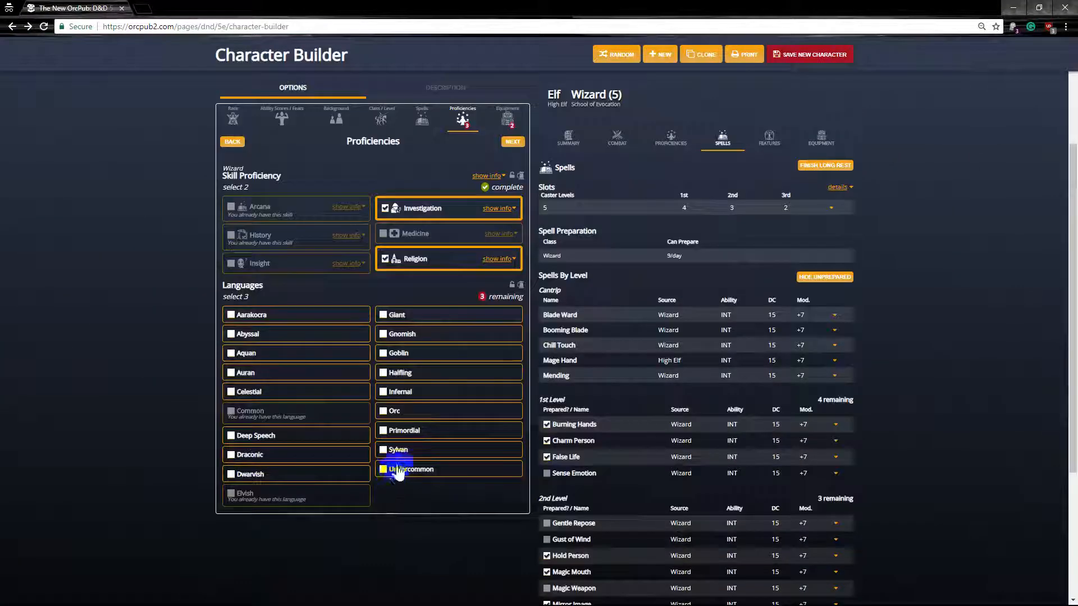
# Select Draconic, Sylvan and Primordial as the character's three additional languages.
pyautogui.click(312, 453)
pyautogui.click(348, 452)
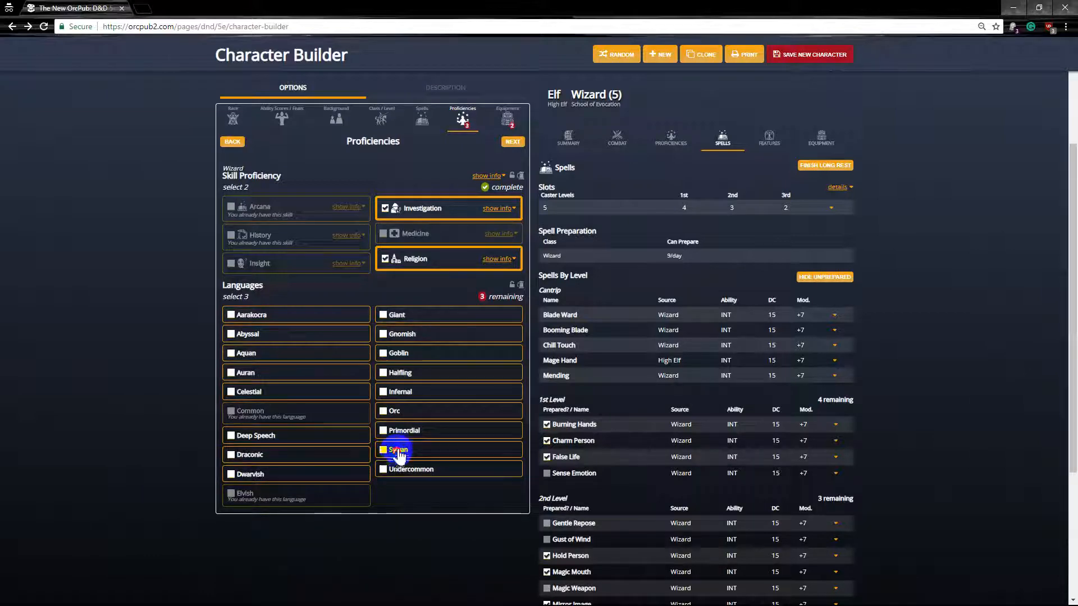
pyautogui.click(397, 450)
pyautogui.click(395, 431)
pyautogui.click(341, 460)
pyautogui.scroll(3, 479, 421)
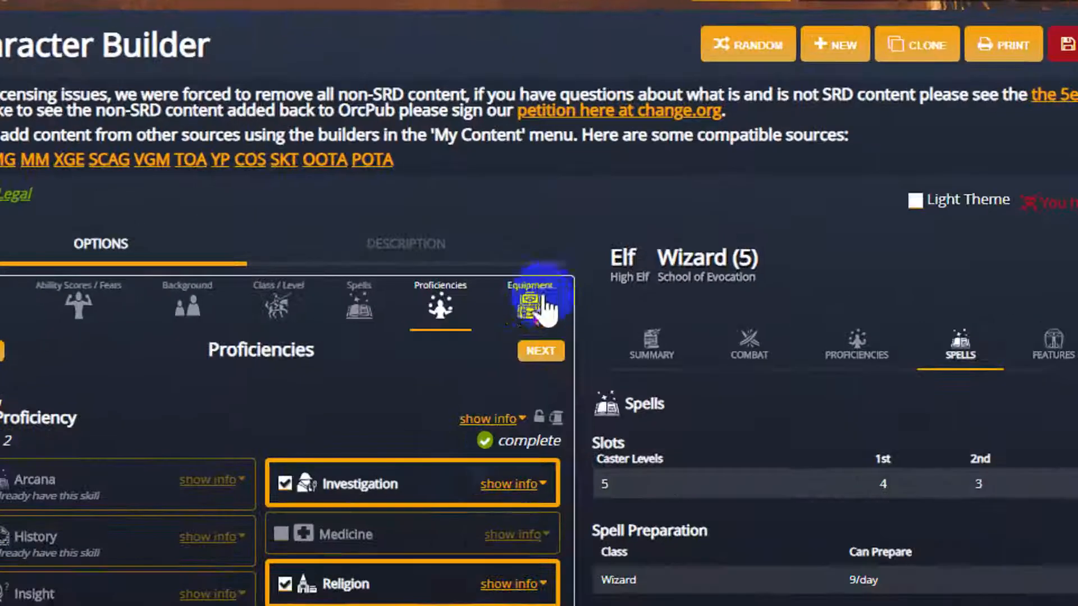
# Choose the Explorer's Pack as starting equipment and a Crystal arcane focus as the spellcasting equipment.
pyautogui.click(531, 304)
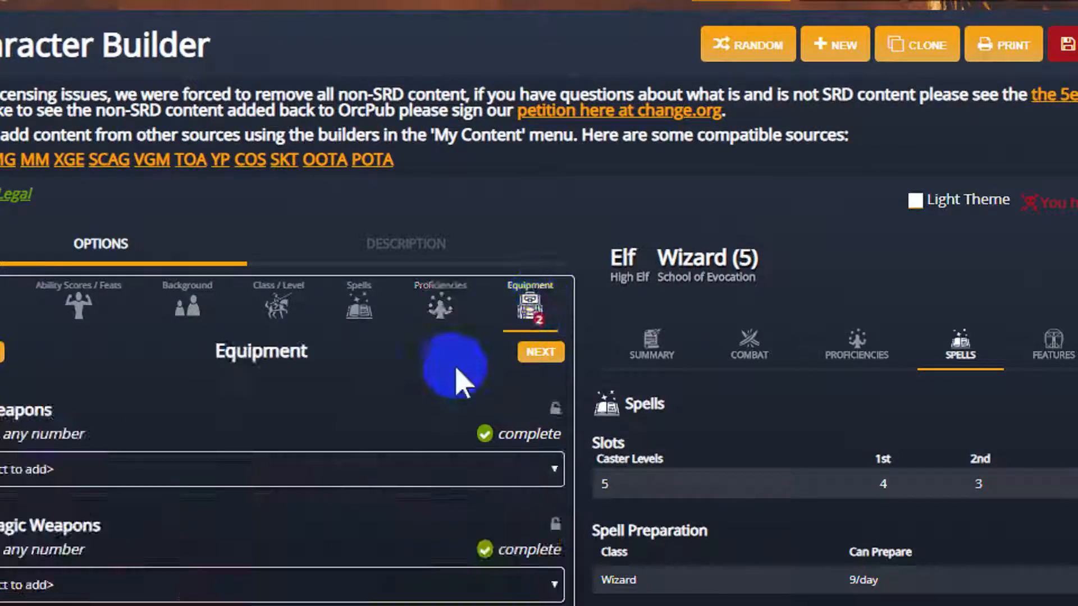
pyautogui.scroll(-3, 369, 342)
pyautogui.scroll(-5, 370, 351)
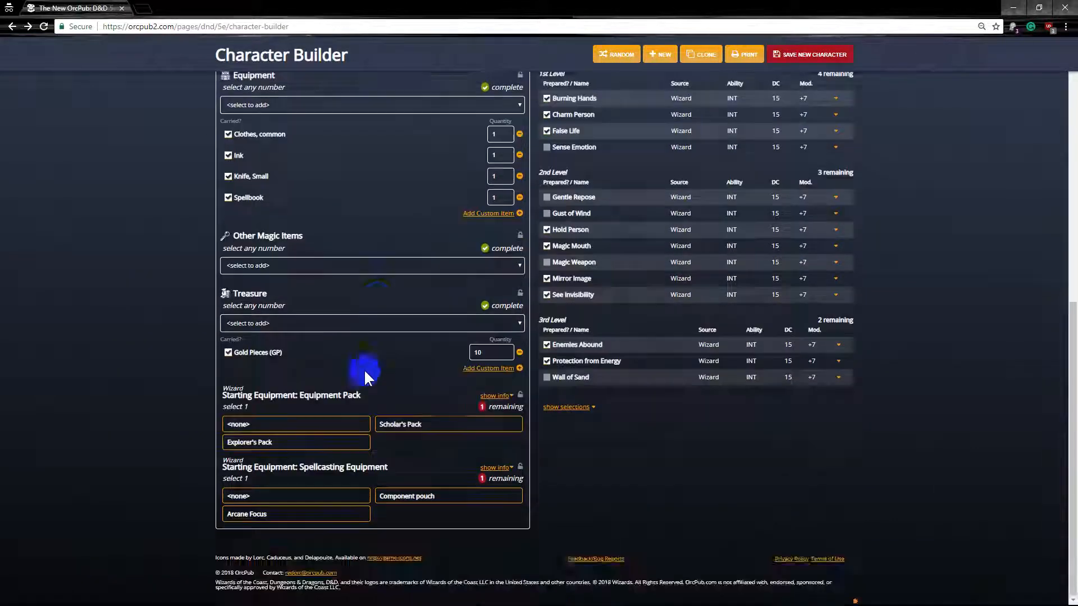
pyautogui.click(312, 443)
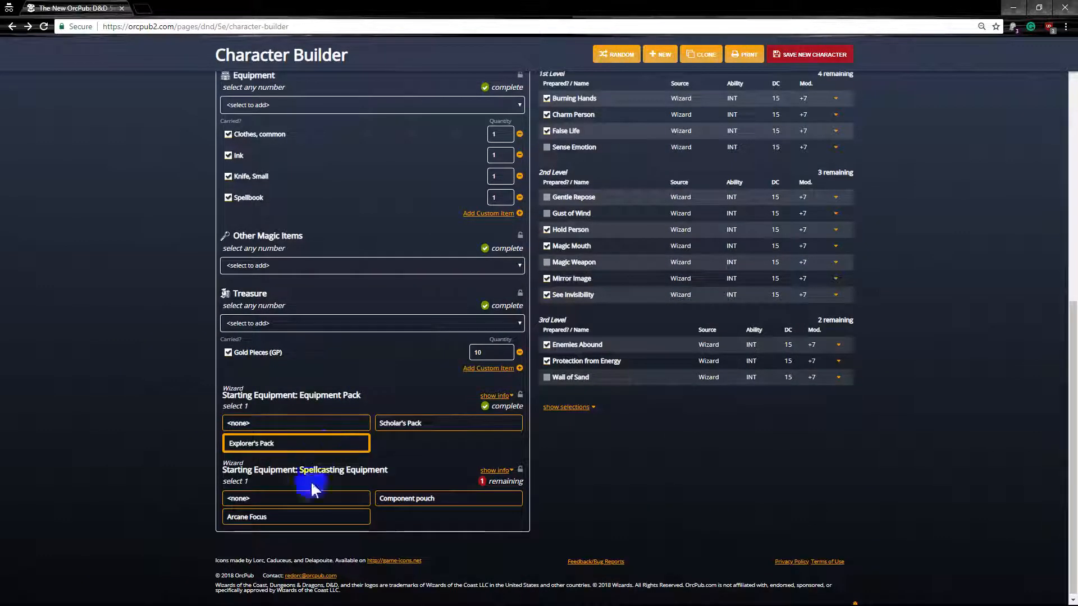
pyautogui.click(316, 517)
pyautogui.scroll(-2, 359, 477)
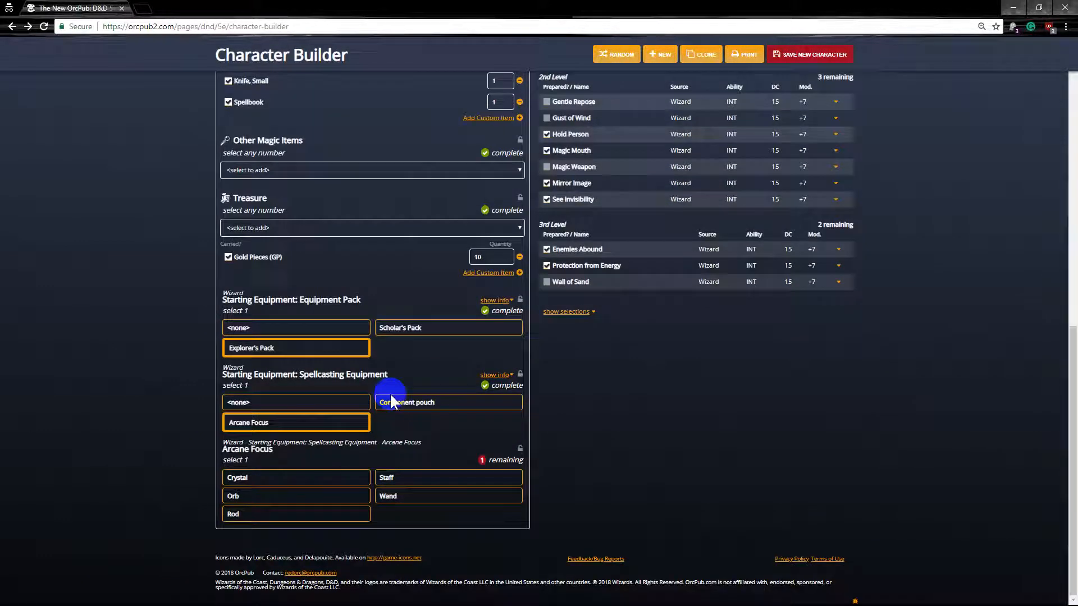
pyautogui.click(315, 482)
pyautogui.scroll(10, 542, 458)
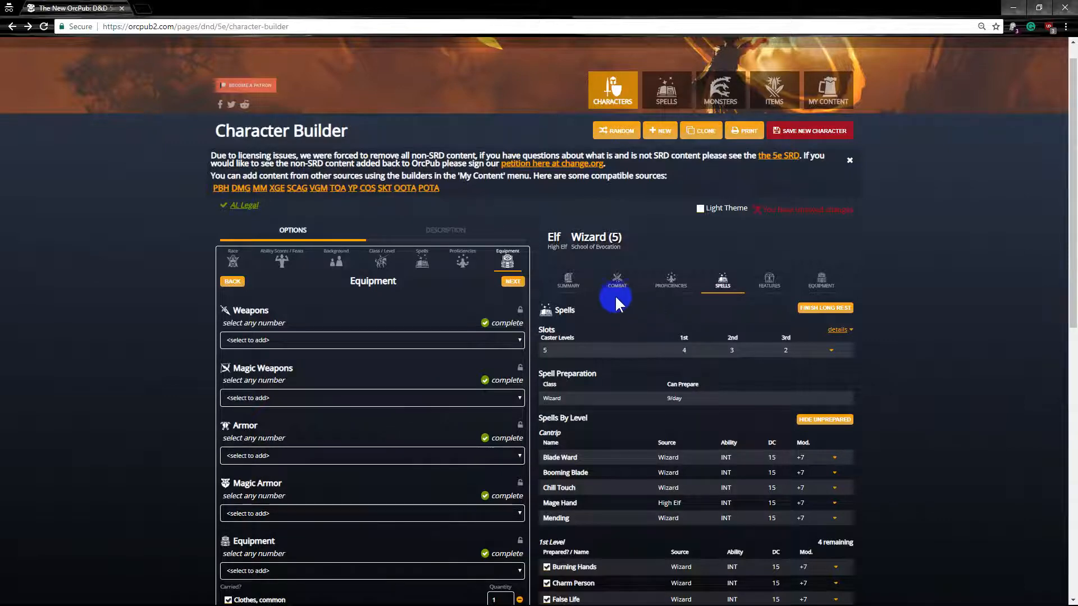
# Print the character sheet to PDF with spell cards included for all known spells.
pyautogui.scroll(1, 756, 251)
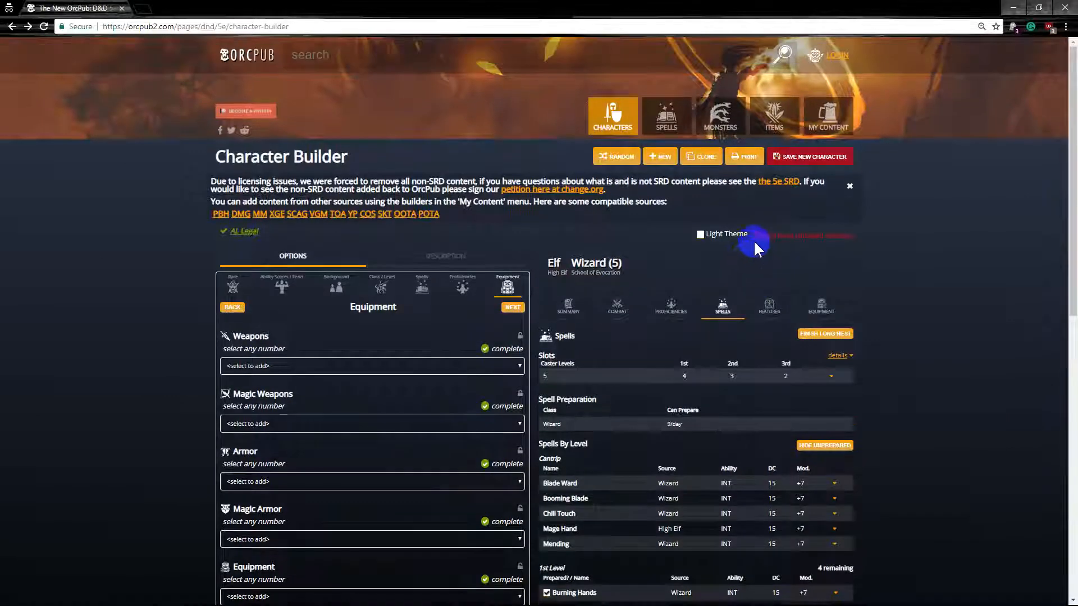
pyautogui.click(747, 158)
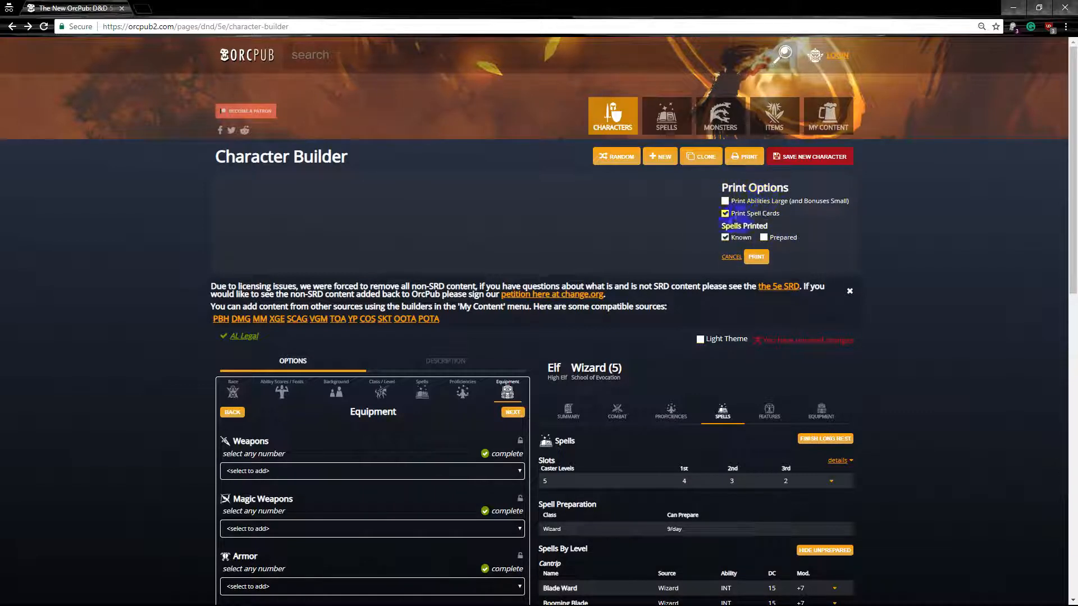
pyautogui.click(753, 254)
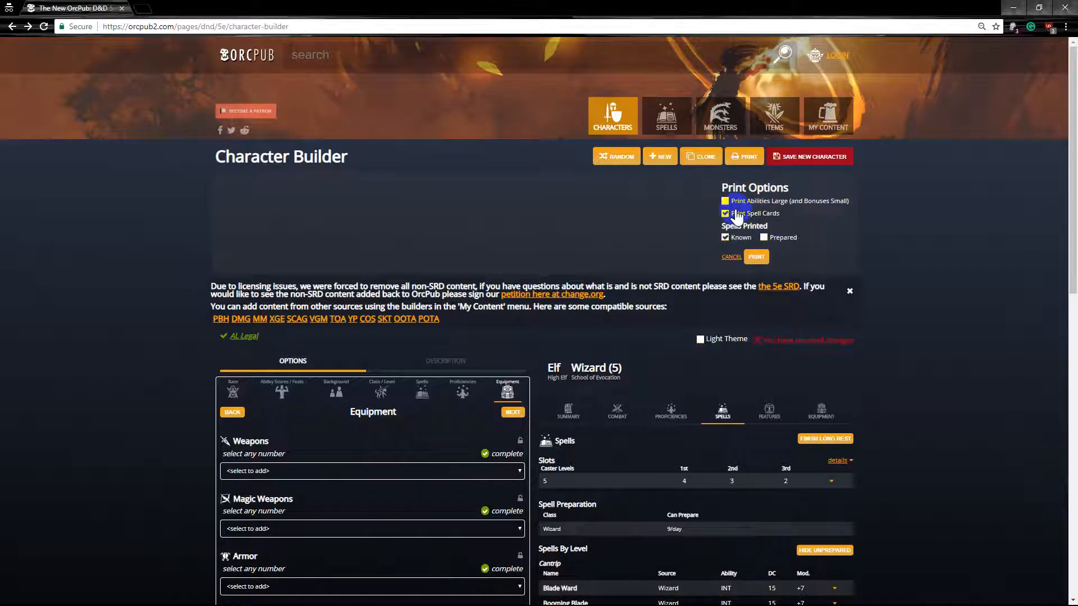
pyautogui.click(756, 258)
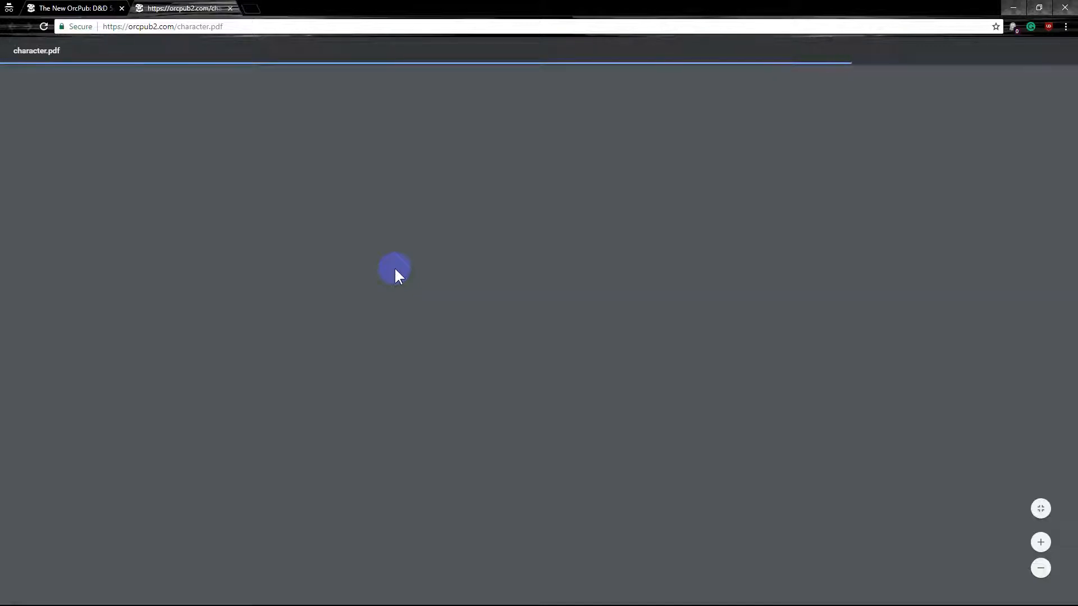
# Examine the generated character PDF from the statistics page through the spell list and traits to the spell cards.
pyautogui.scroll(-12, 515, 204)
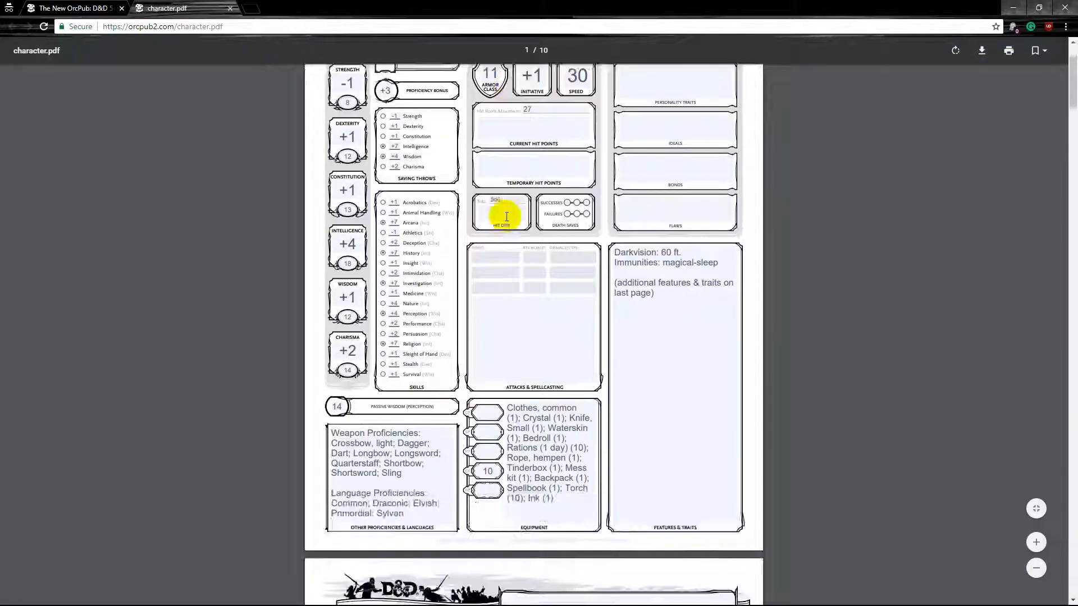
pyautogui.scroll(-10, 510, 262)
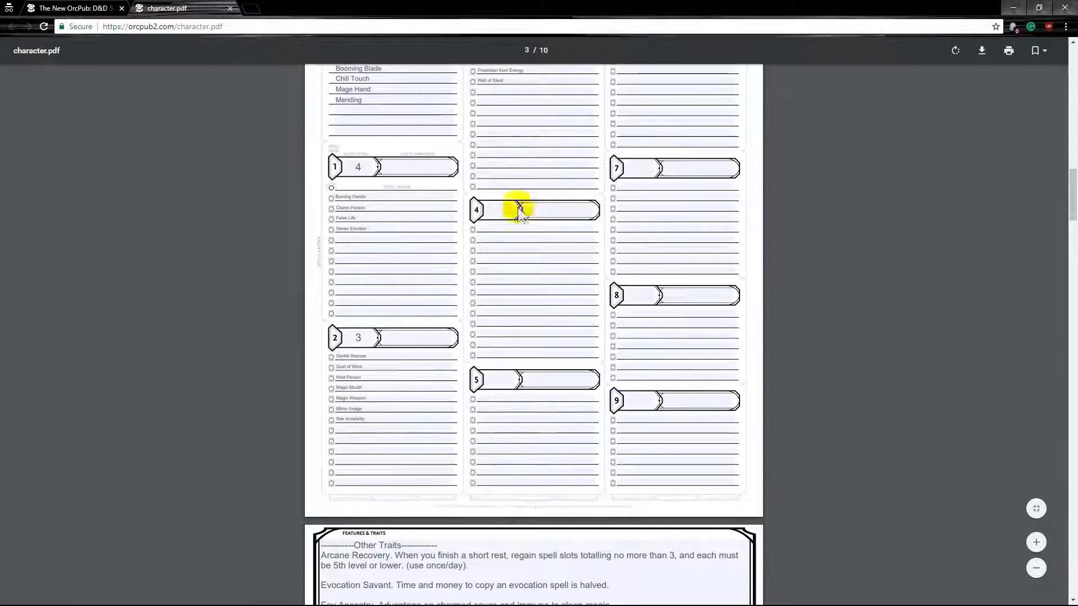
pyautogui.scroll(3, 517, 210)
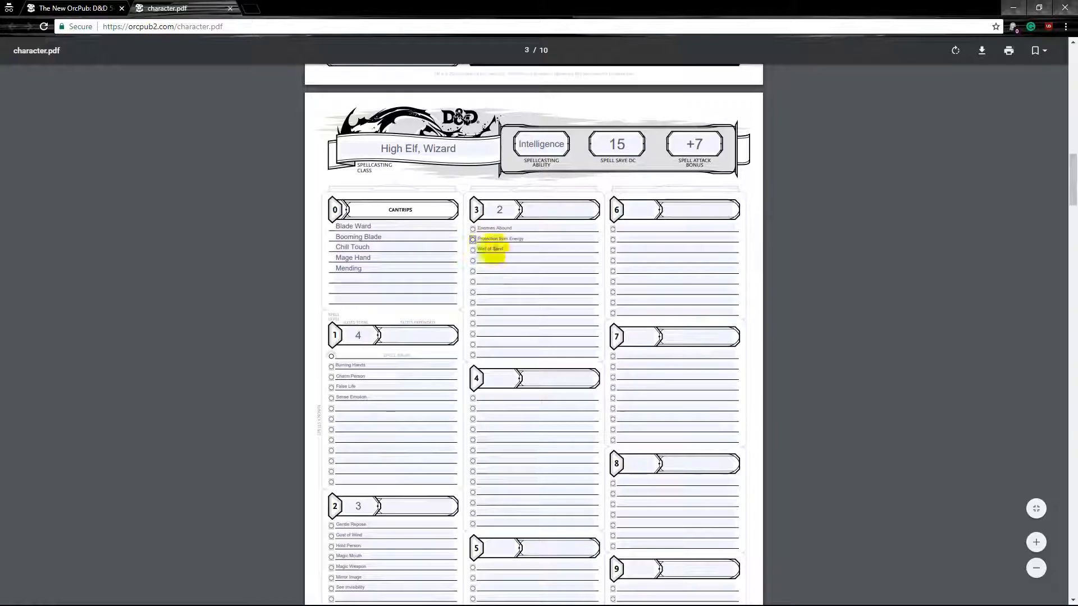
pyautogui.scroll(-9, 470, 299)
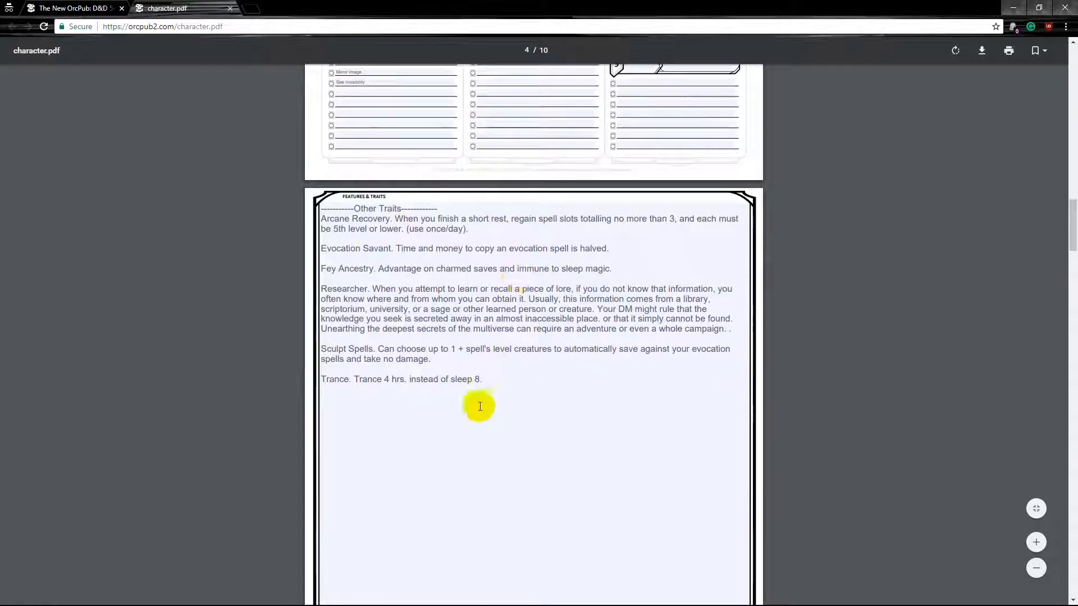
pyautogui.scroll(-10, 483, 397)
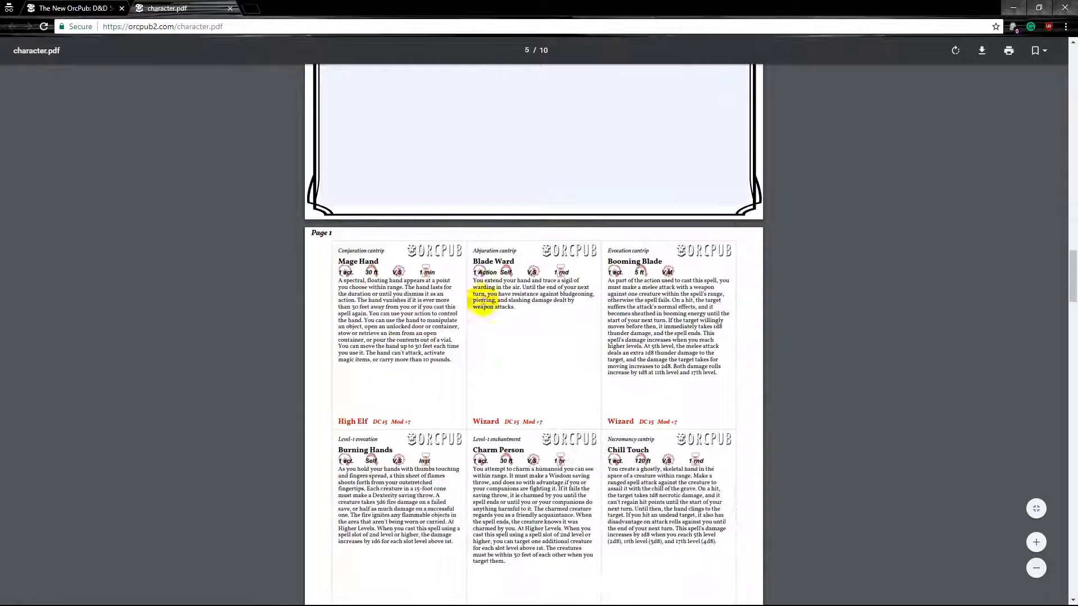
pyautogui.scroll(-2, 614, 324)
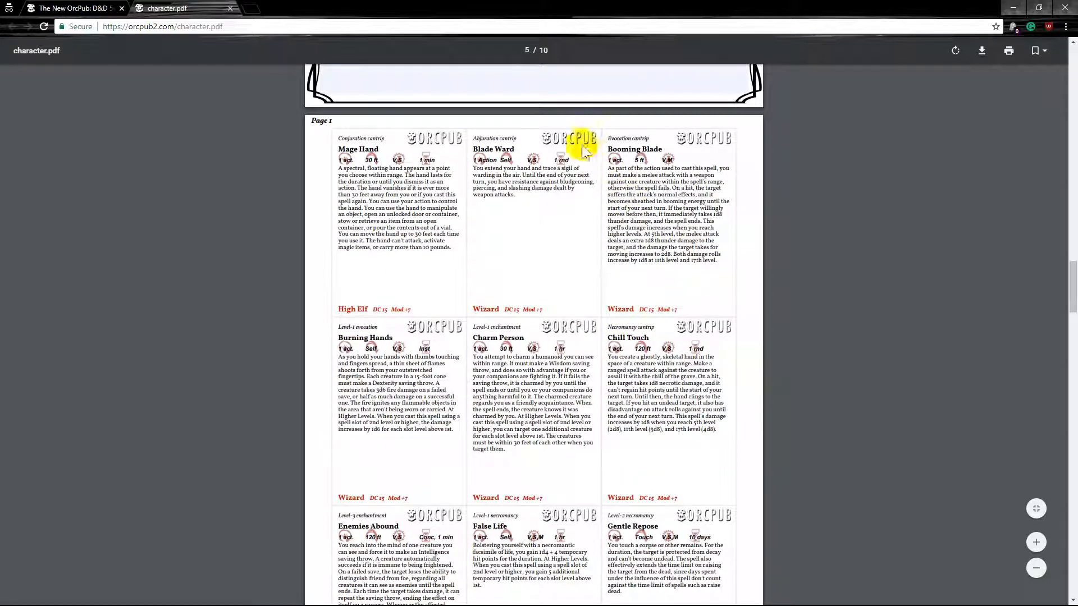
pyautogui.scroll(-2, 596, 360)
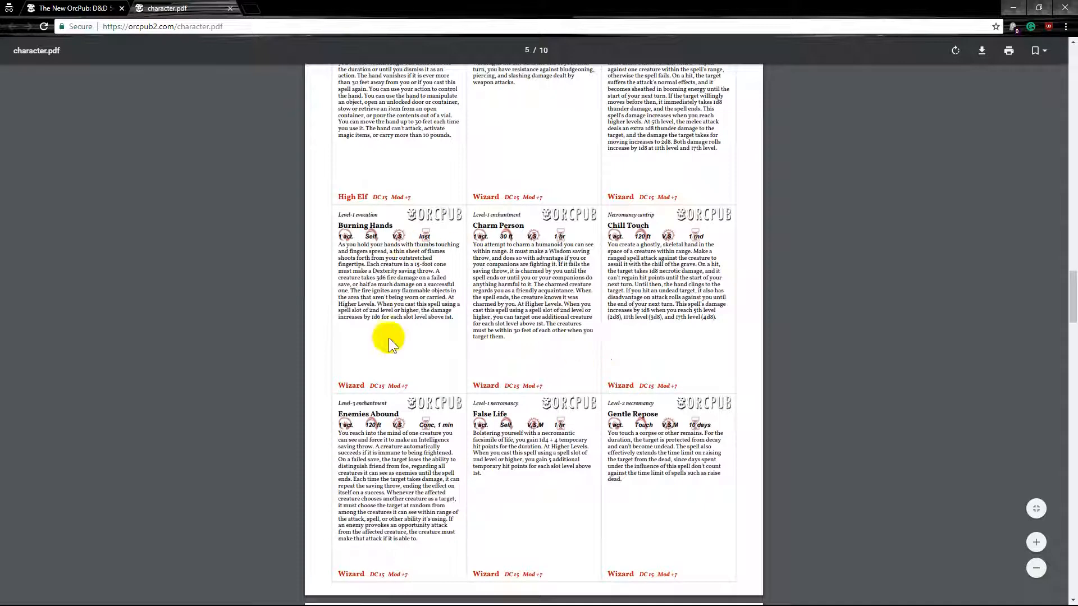
pyautogui.scroll(-2, 513, 393)
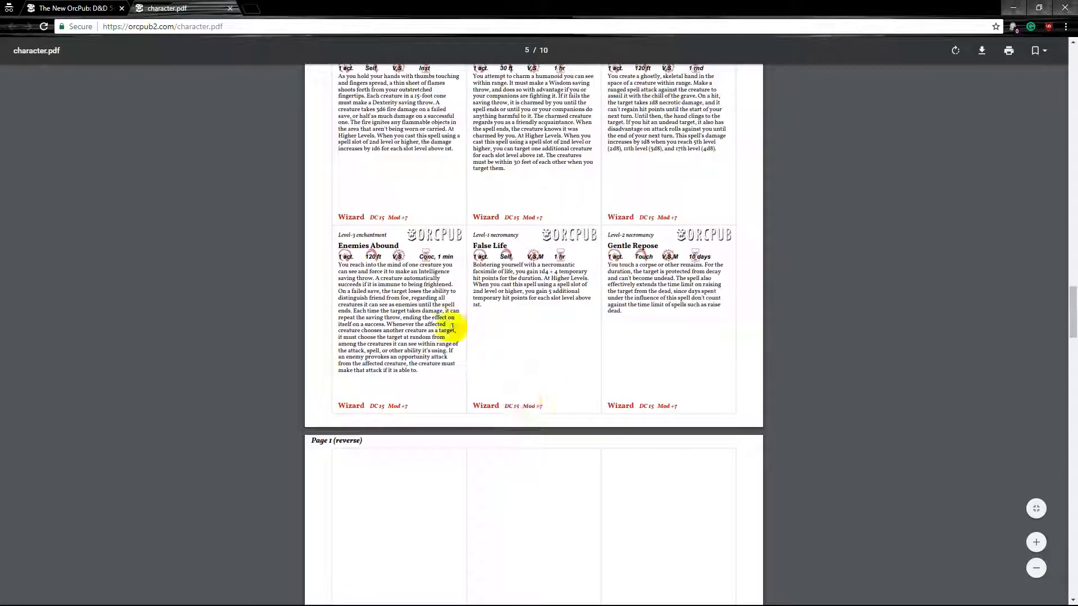
# Go back through the PDF to its first page and look over the character's main statistics.
pyautogui.scroll(4, 573, 326)
pyautogui.scroll(20, 558, 319)
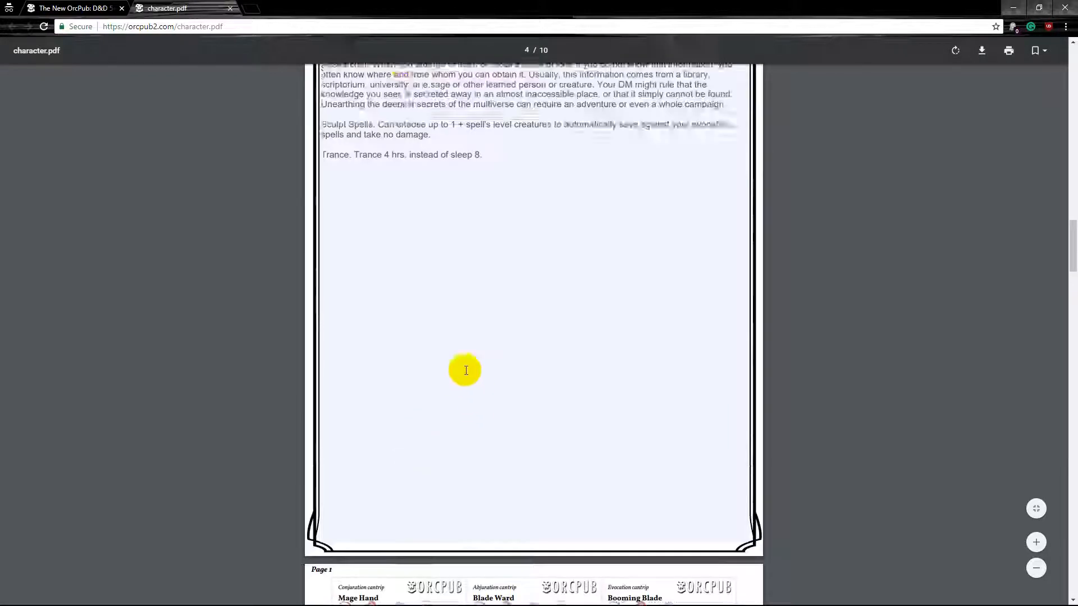
pyautogui.scroll(4, 466, 268)
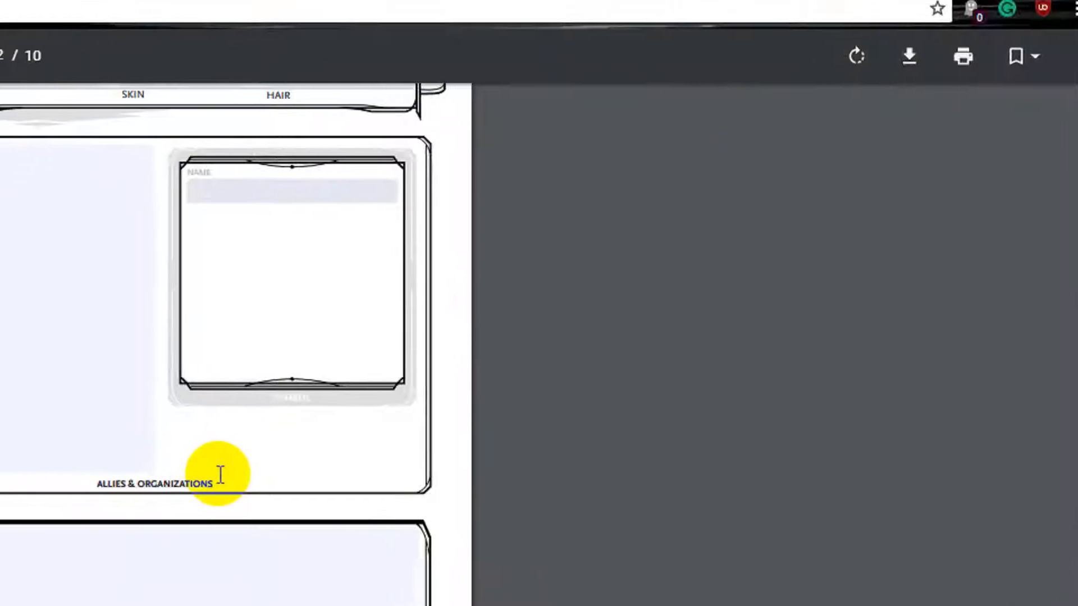
pyautogui.rightClick(265, 468)
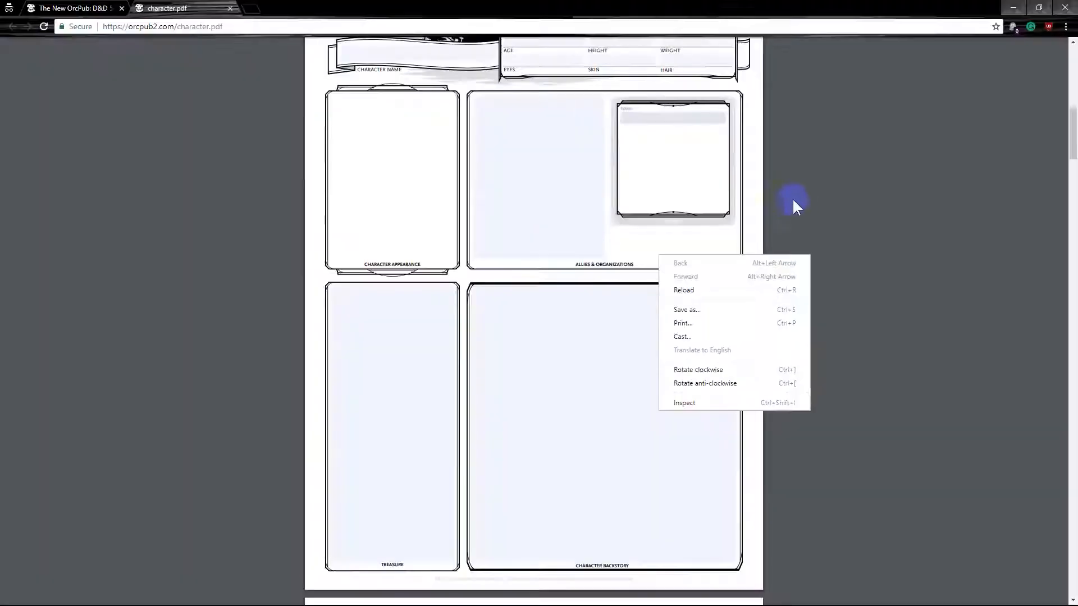
pyautogui.scroll(9, 679, 205)
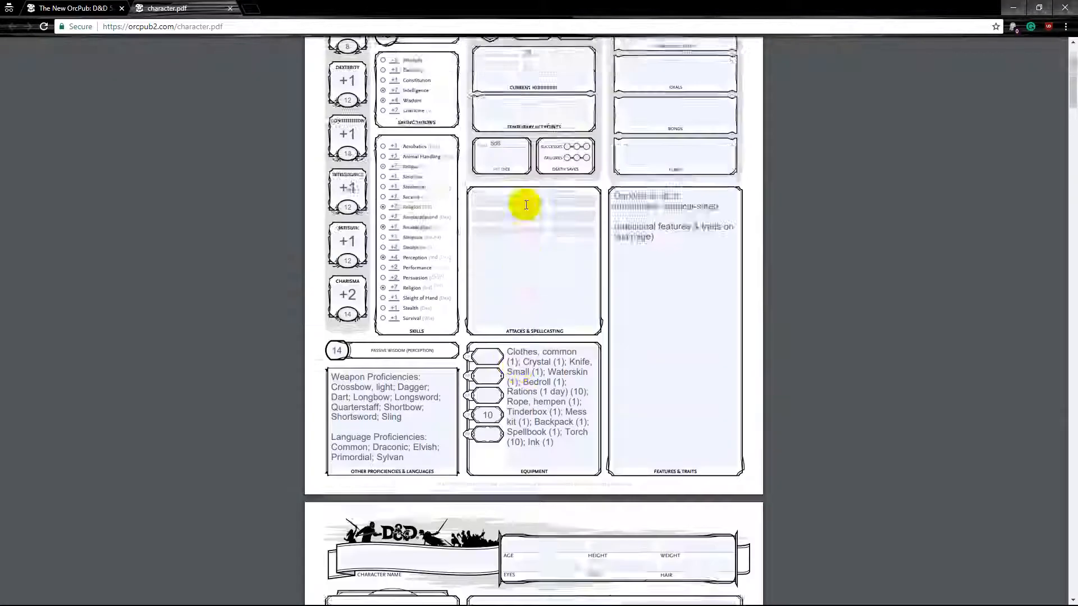
pyautogui.scroll(3, 539, 219)
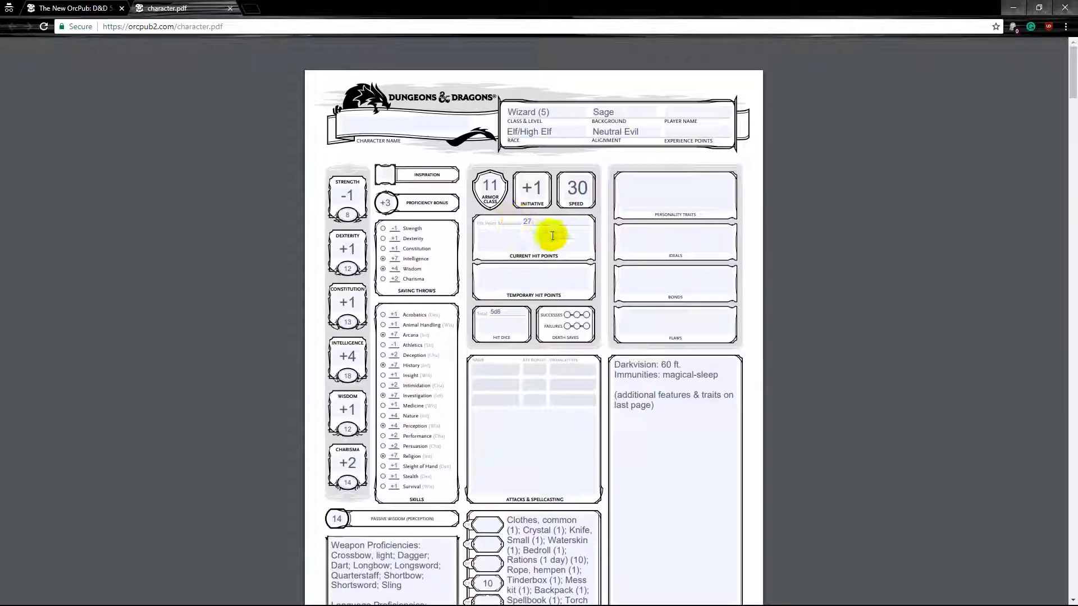
# Return to the character builder and set the character name to Sissy Elf in the description.
pyautogui.click(69, 9)
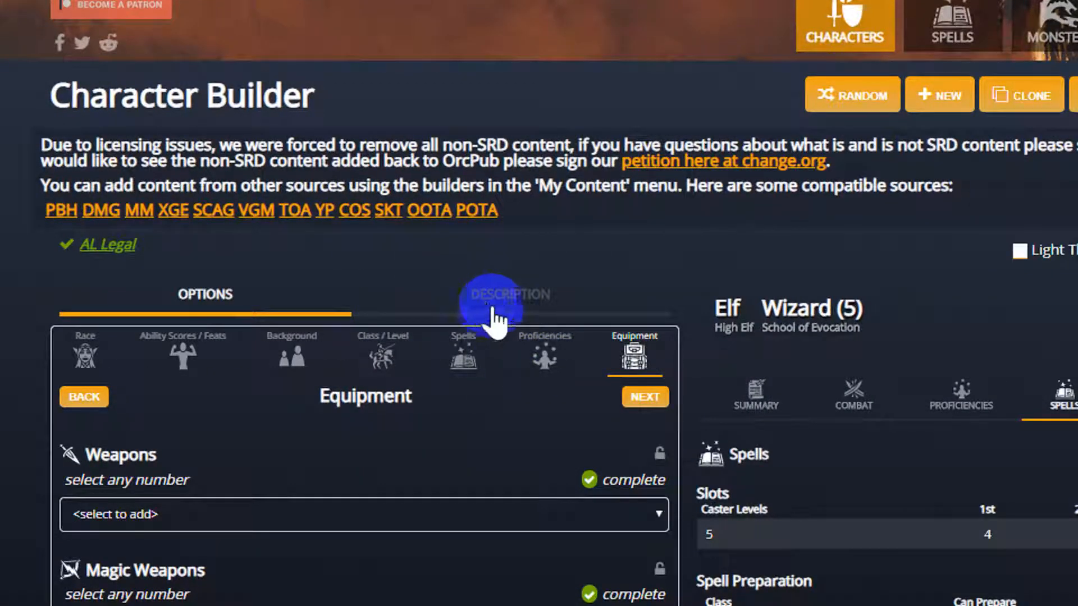
pyautogui.click(491, 317)
pyautogui.click(199, 362)
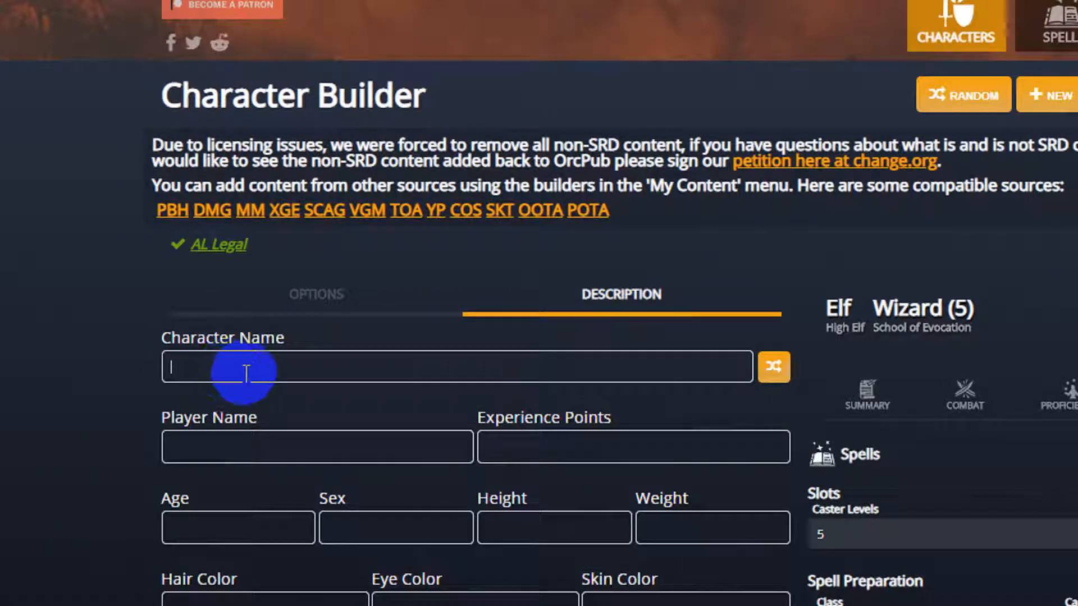
pyautogui.write('Siis')
pyautogui.press('BackSpace')
pyautogui.press('BackSpace')
pyautogui.write('ssy Elf')
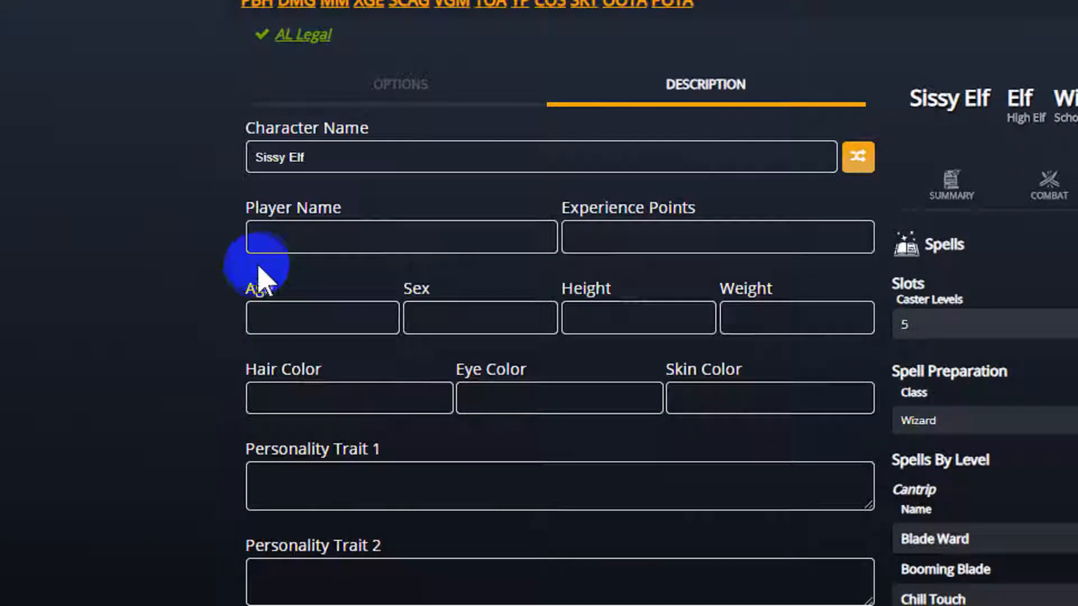
# Review the remaining description fields, including Image URL, Faction Name and Description/Backstory, and return to the OrcPub home page.
pyautogui.scroll(-4, 203, 371)
pyautogui.scroll(-1, 179, 427)
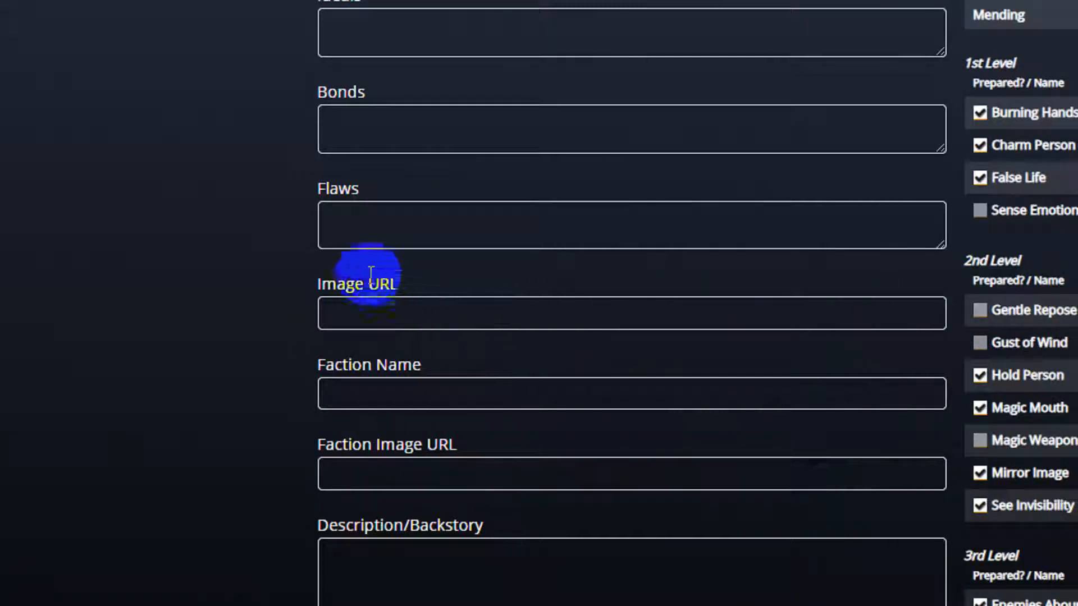
pyautogui.click(351, 313)
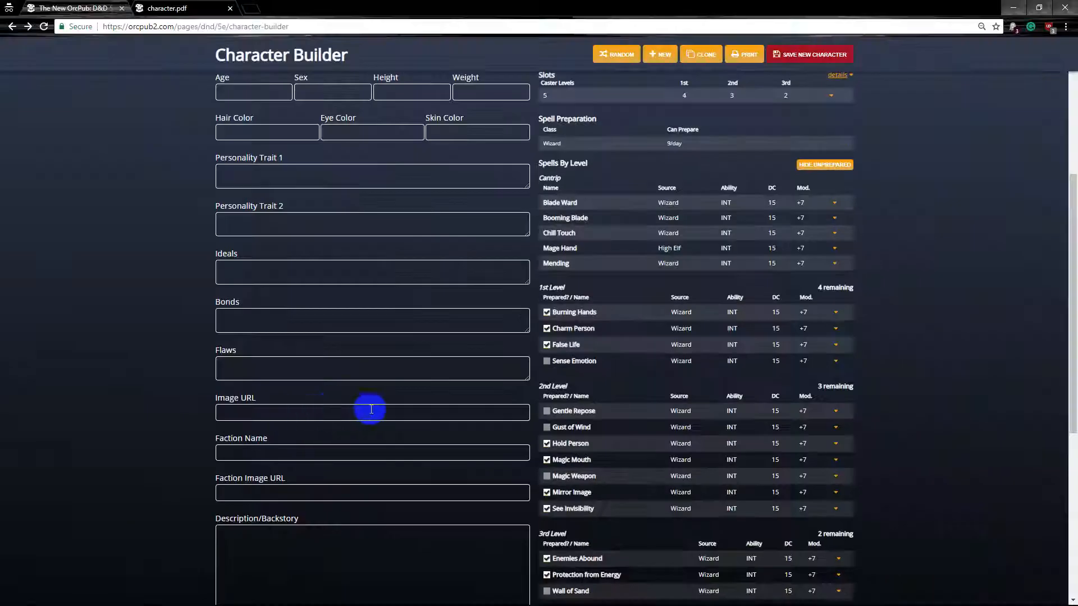
pyautogui.scroll(3, 645, 314)
pyautogui.scroll(2, 406, 417)
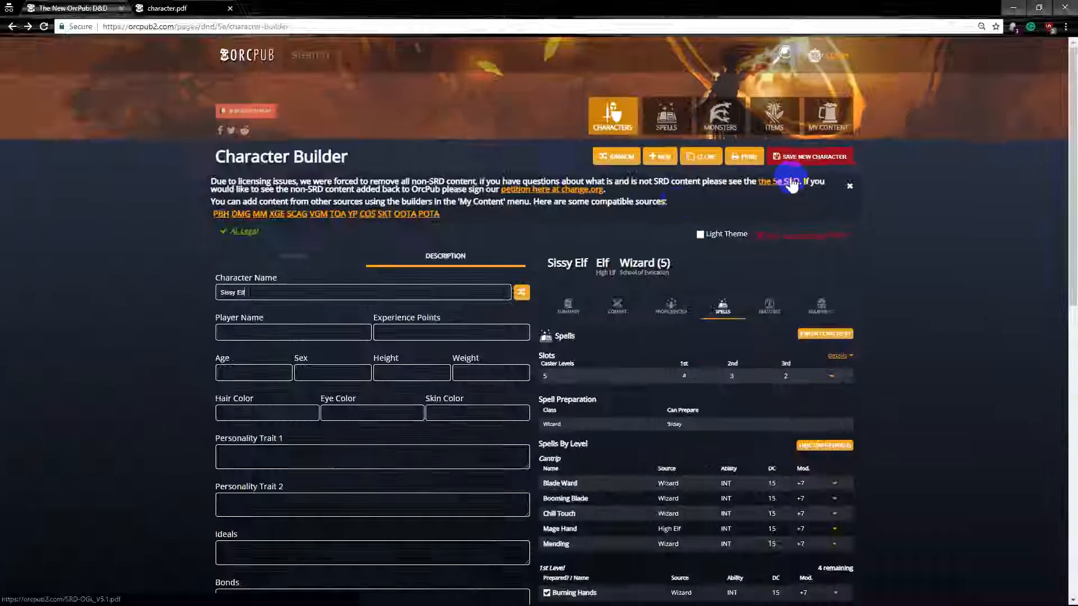
pyautogui.click(256, 48)
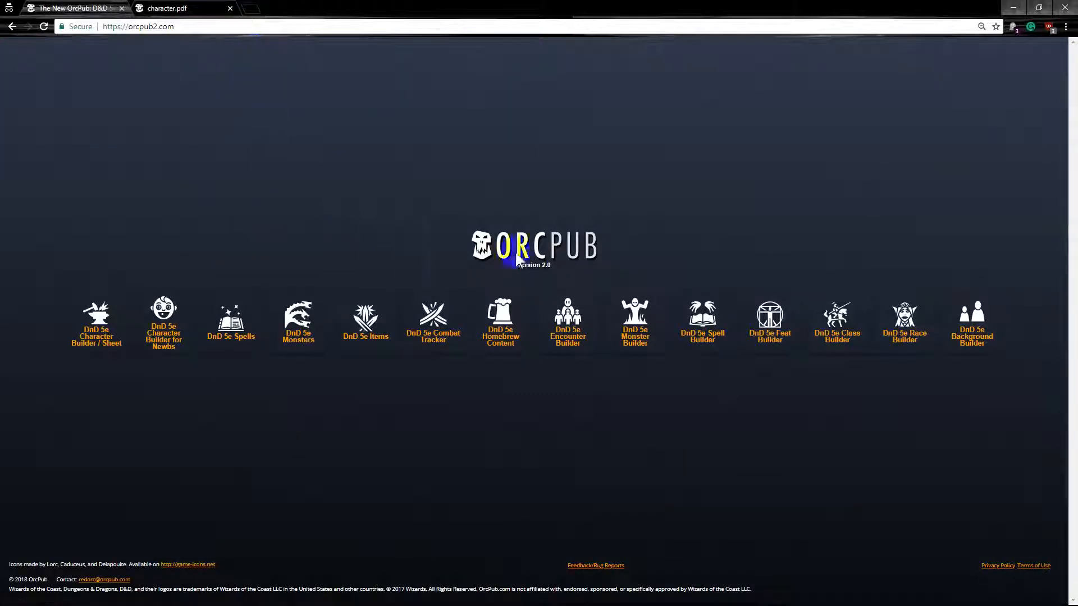